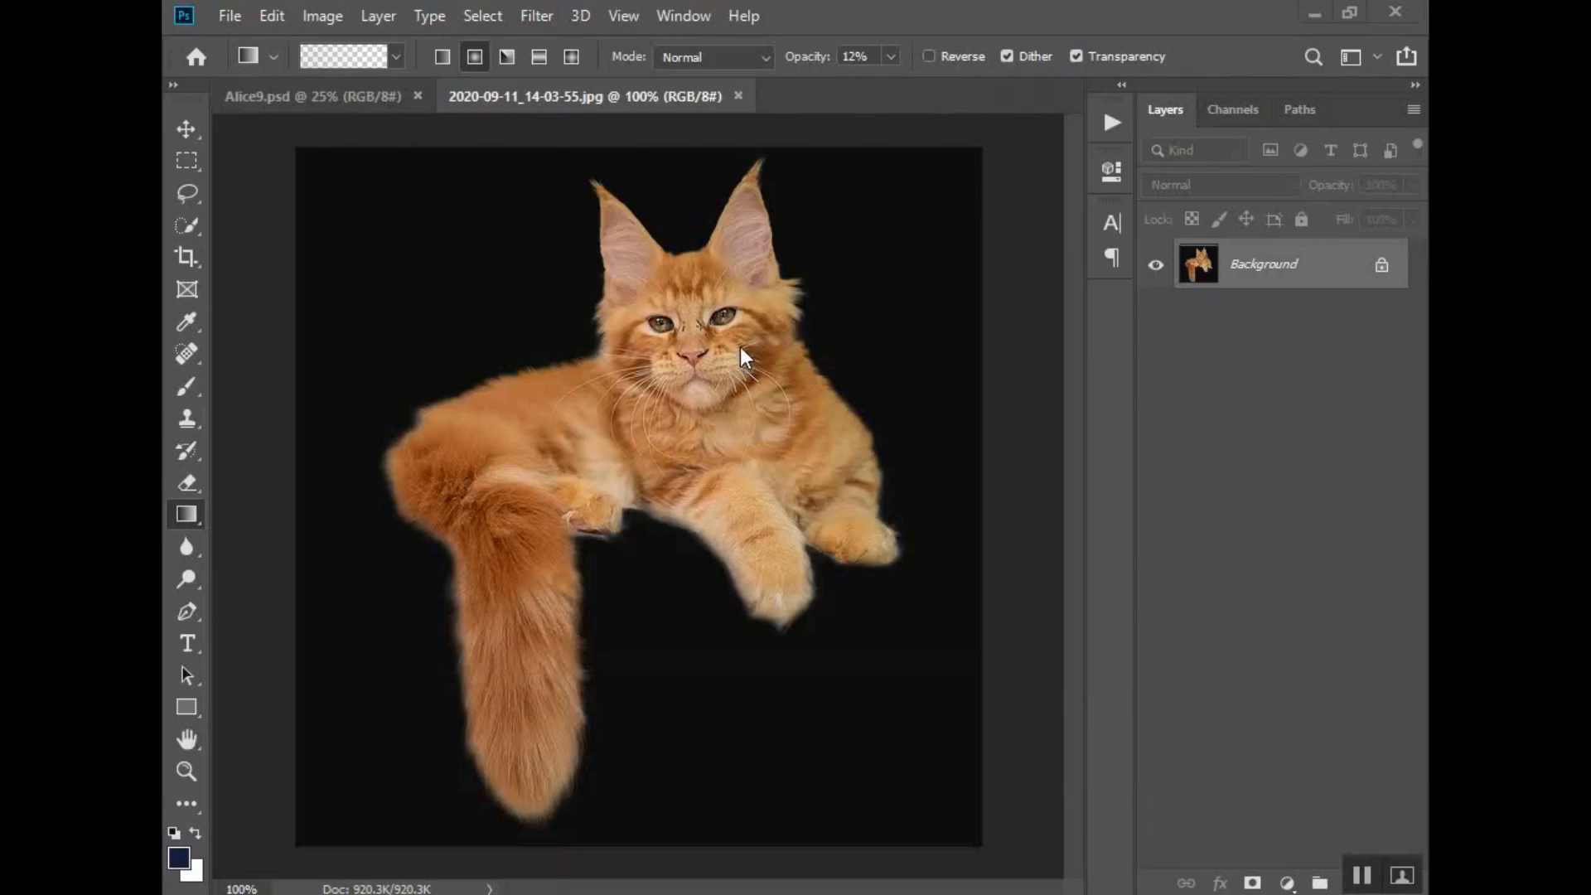
- Select the entire orange cat in the cat photo with the Quick Selection tool
{"action": "left_click", "coordinate": [366, 96]}
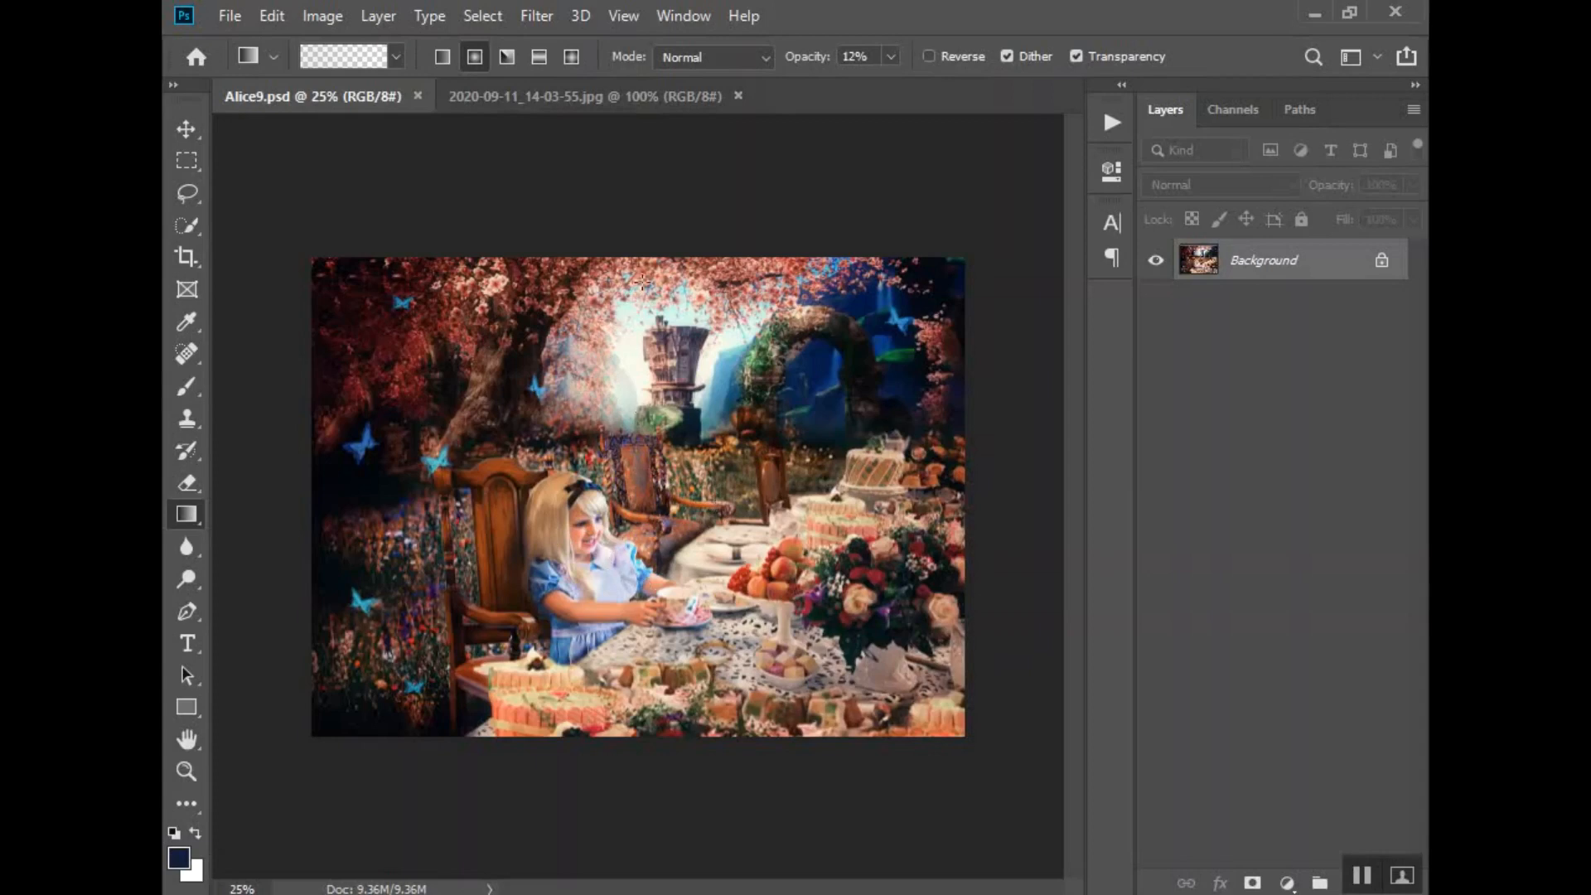
{"action": "left_click", "coordinate": [638, 98]}
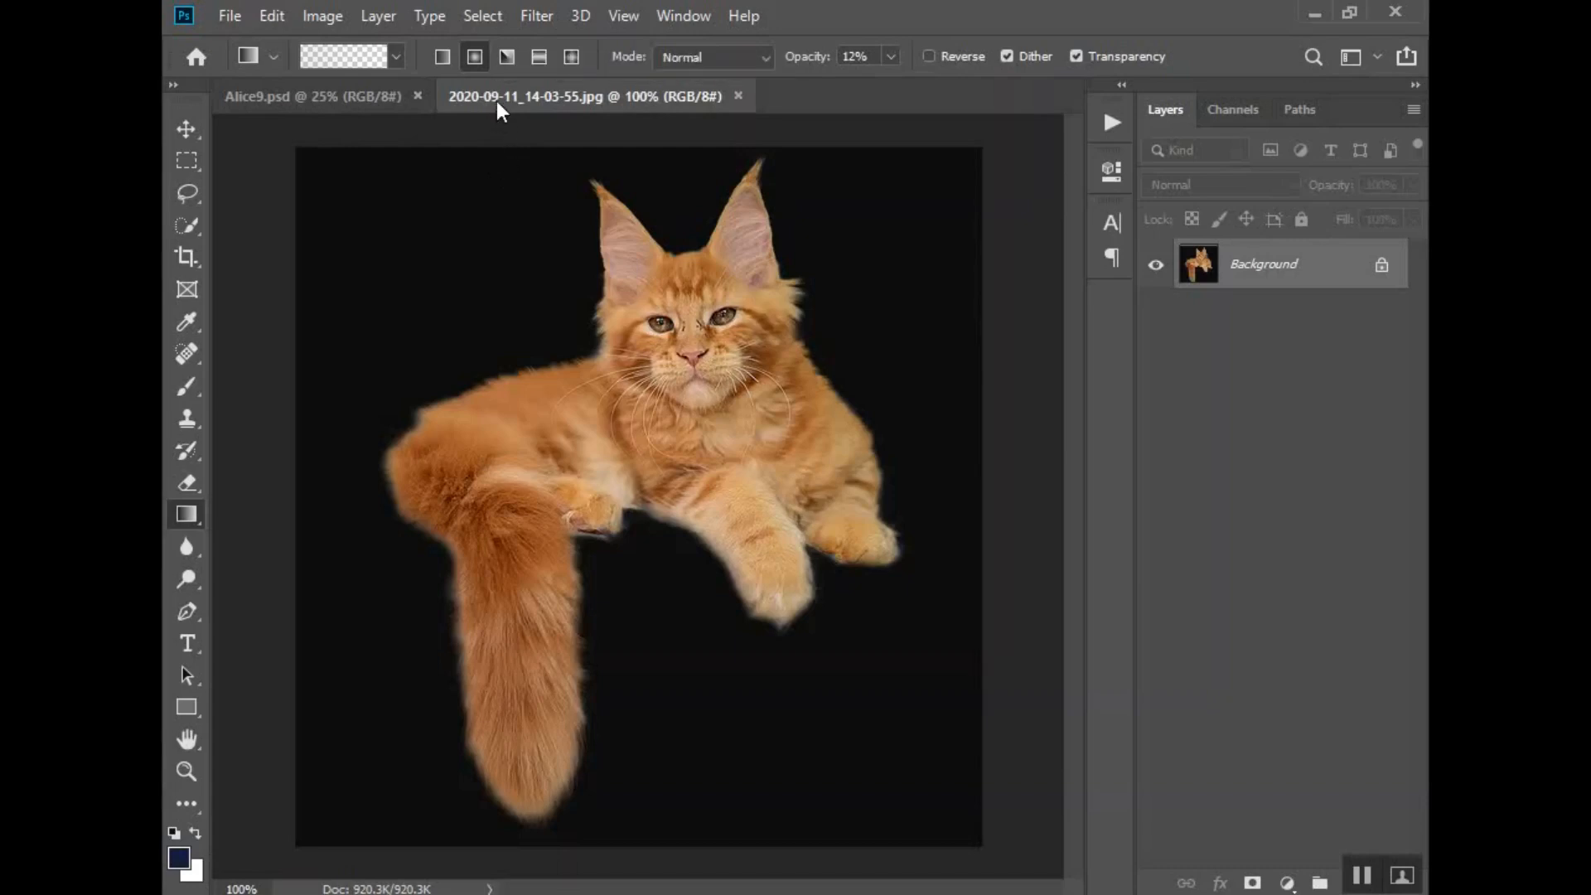
{"action": "left_click", "coordinate": [366, 96]}
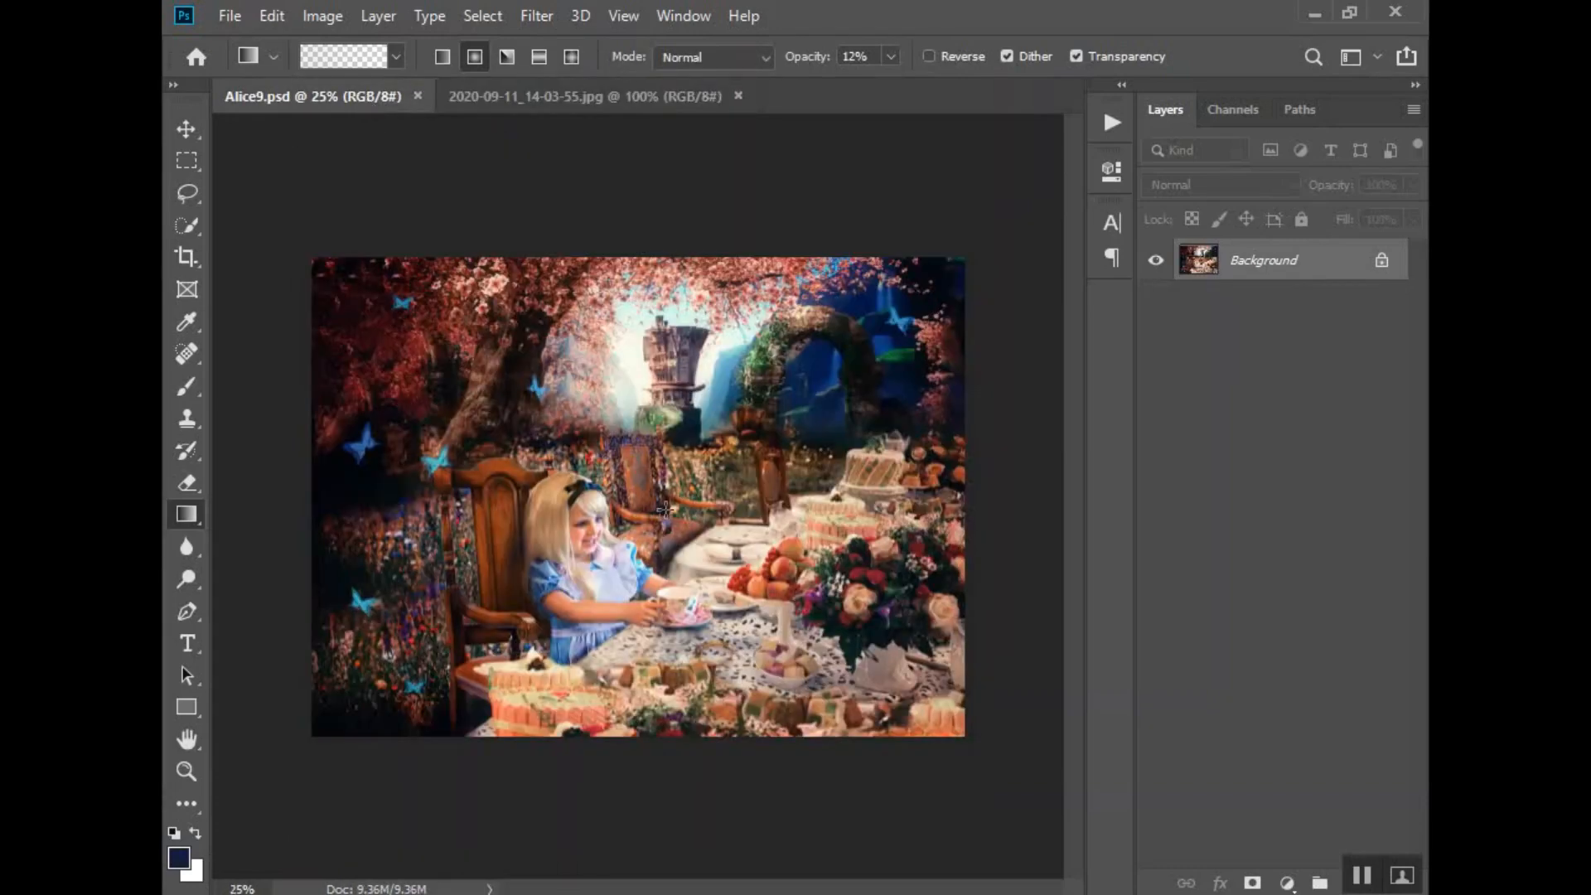
{"action": "left_click", "coordinate": [608, 96]}
{"action": "left_click", "coordinate": [184, 227]}
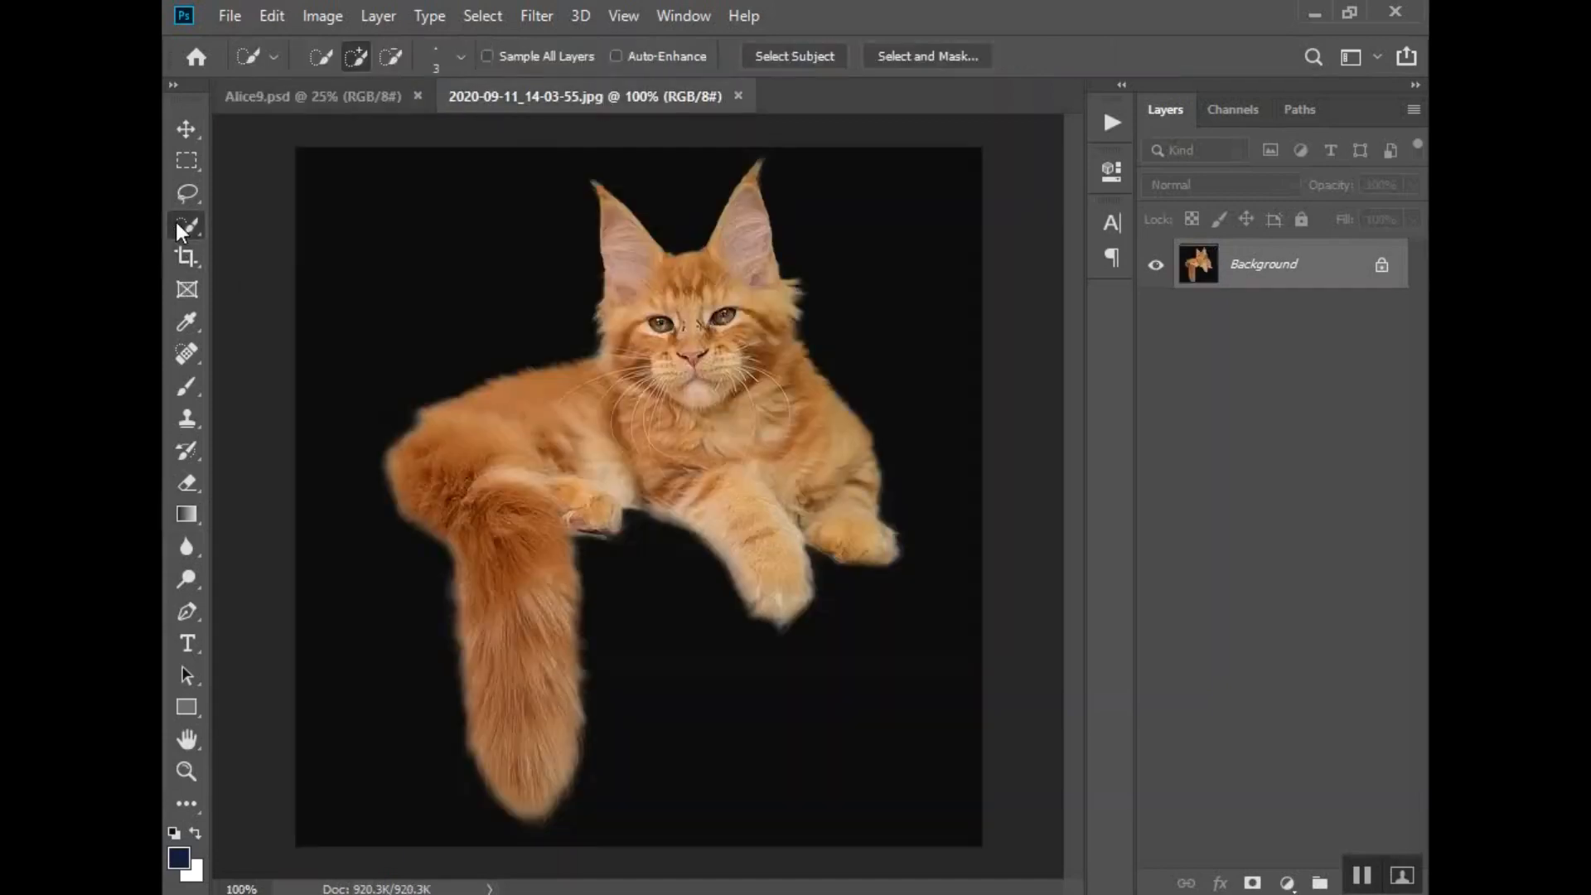
{"action": "mouse_move", "coordinate": [627, 285]}
{"action": "left_mouse_down"}
{"action": "mouse_move", "coordinate": [684, 417]}
{"action": "mouse_move", "coordinate": [768, 290]}
{"action": "mouse_move", "coordinate": [807, 465]}
{"action": "mouse_move", "coordinate": [829, 471]}
{"action": "mouse_move", "coordinate": [869, 550]}
{"action": "mouse_move", "coordinate": [789, 602]}
{"action": "mouse_move", "coordinate": [604, 443]}
{"action": "mouse_move", "coordinate": [530, 472]}
{"action": "mouse_move", "coordinate": [563, 487]}
{"action": "mouse_move", "coordinate": [497, 539]}
{"action": "left_mouse_up"}
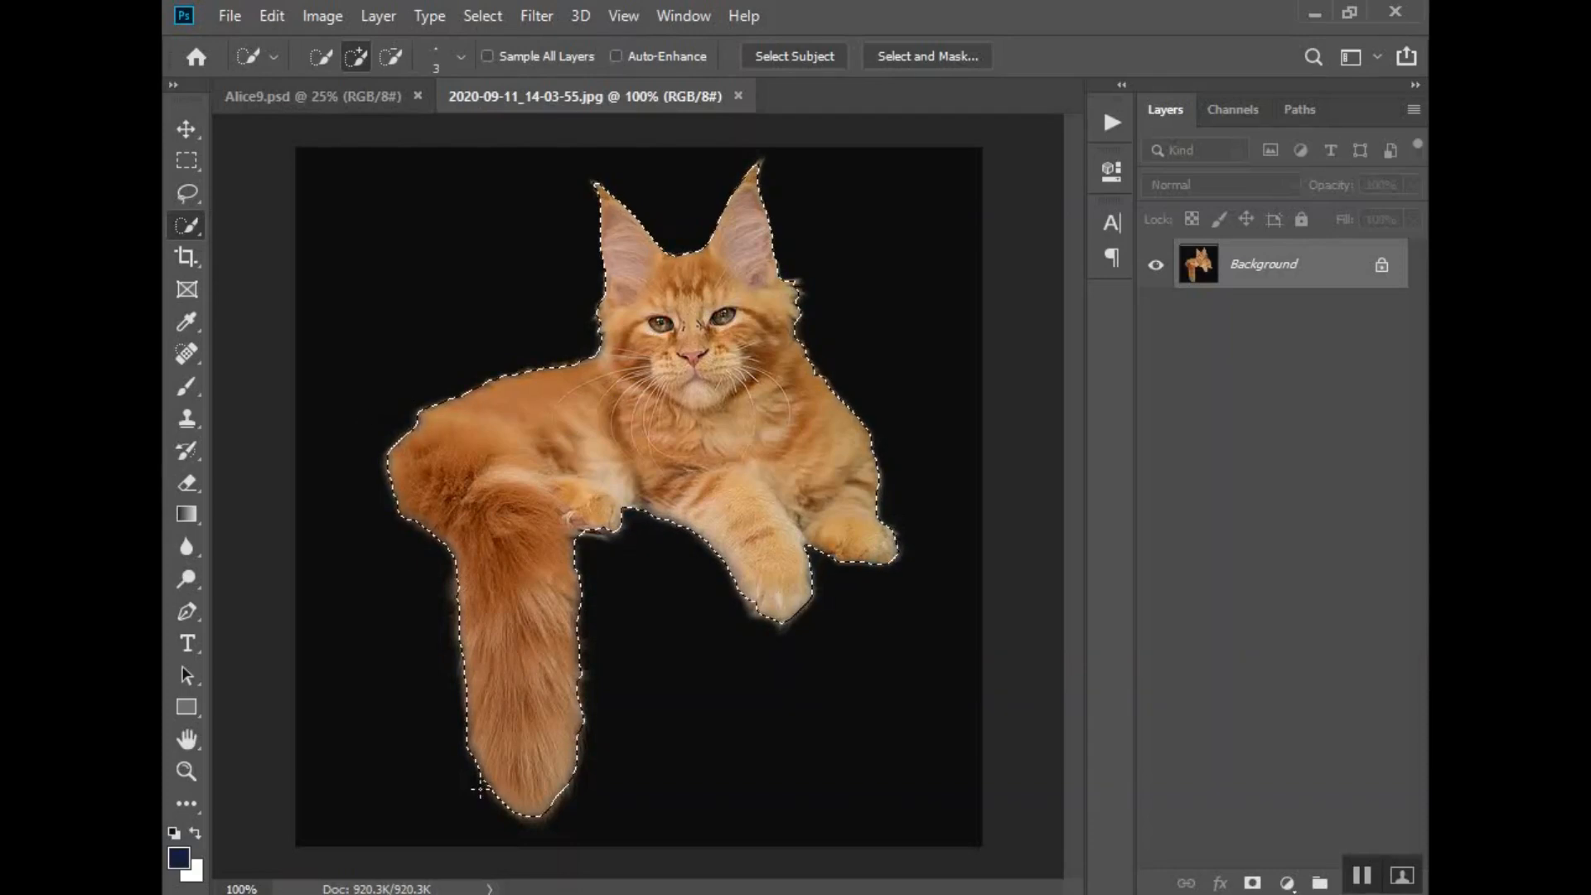
- Move the selected cat into Alice9.psd as a new layer and close the cat photo
{"action": "key", "text": "v"}
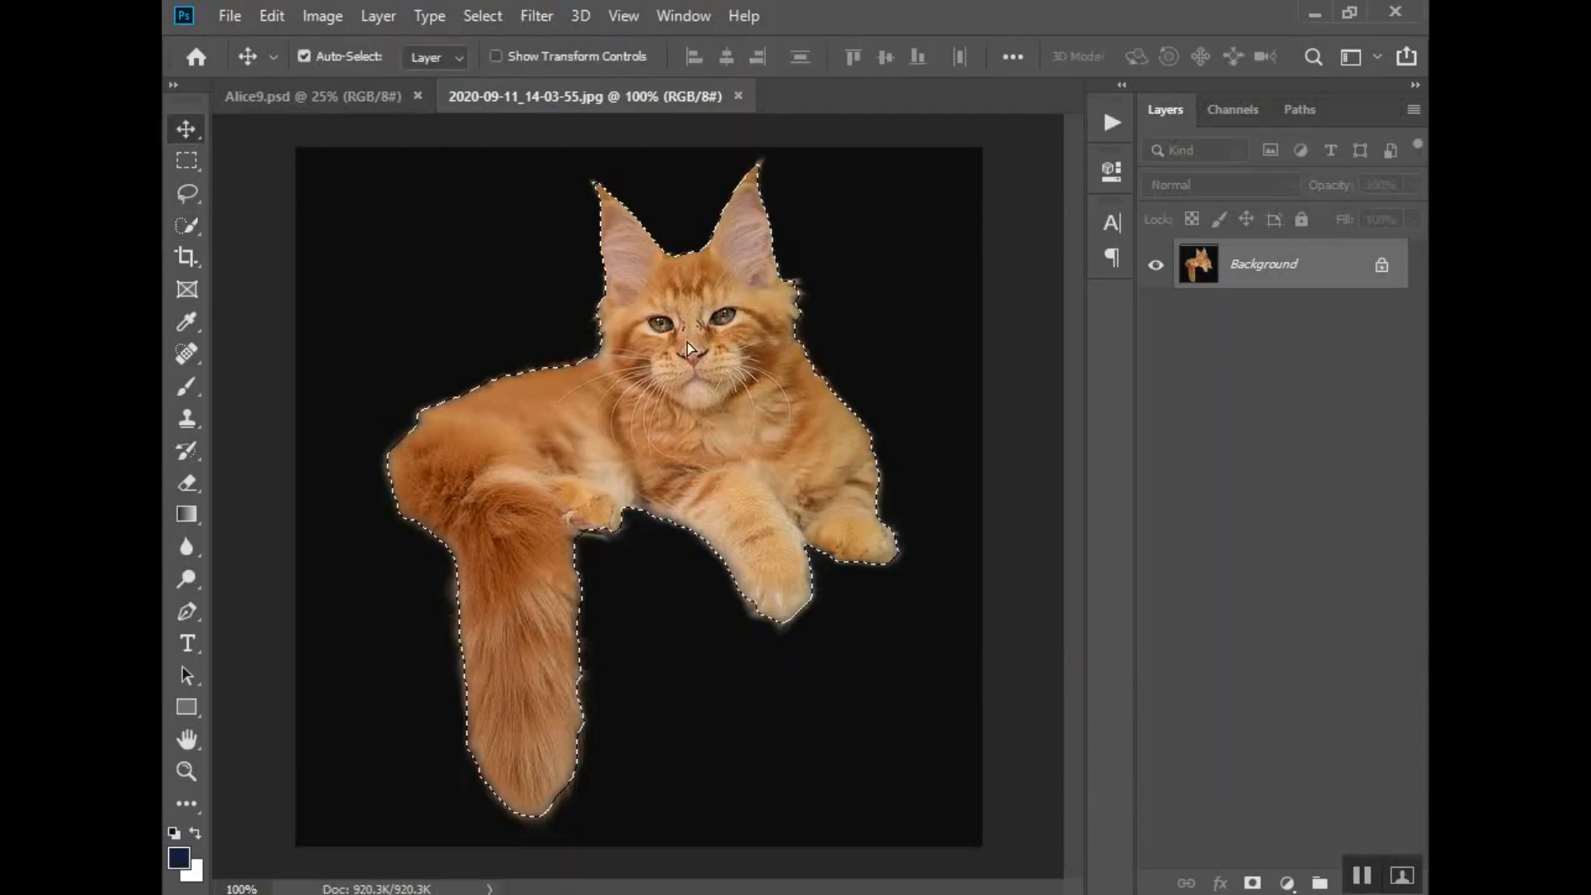
{"action": "left_click_drag", "start_coordinate": [688, 341], "coordinate": [701, 513]}
{"action": "left_click", "coordinate": [719, 94]}
{"action": "left_click", "coordinate": [801, 96]}
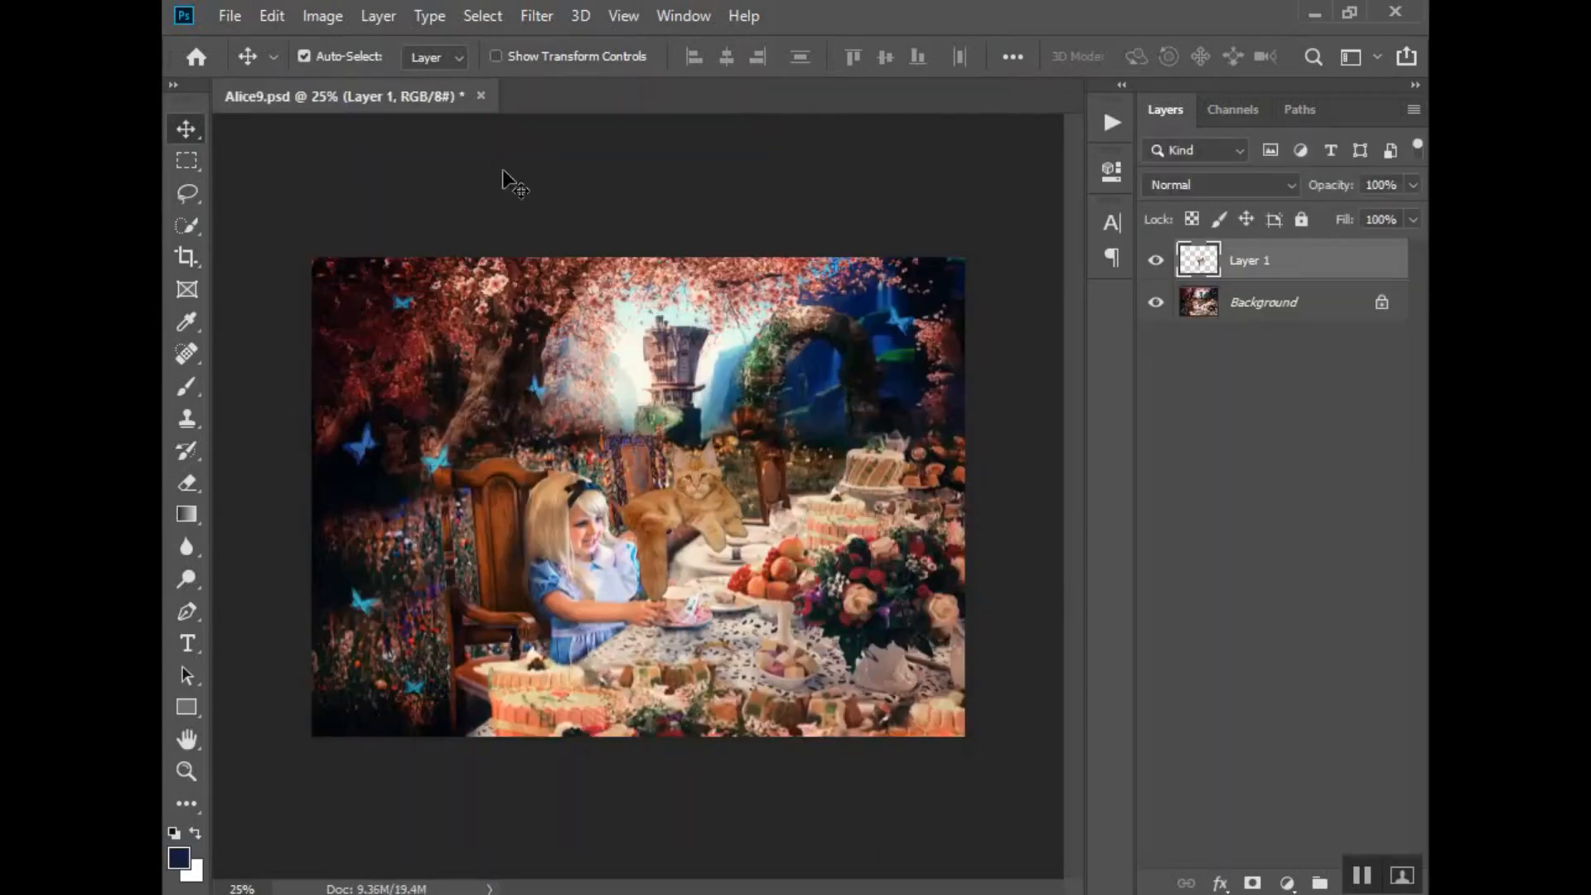
- Scale the cat down slightly and place it on the chair behind the table, beside the girl
{"action": "key", "text": "ctrl+space"}
{"action": "left_click", "coordinate": [678, 543], "text": "ctrl"}
{"action": "left_click_drag", "start_coordinate": [704, 510], "coordinate": [692, 522]}
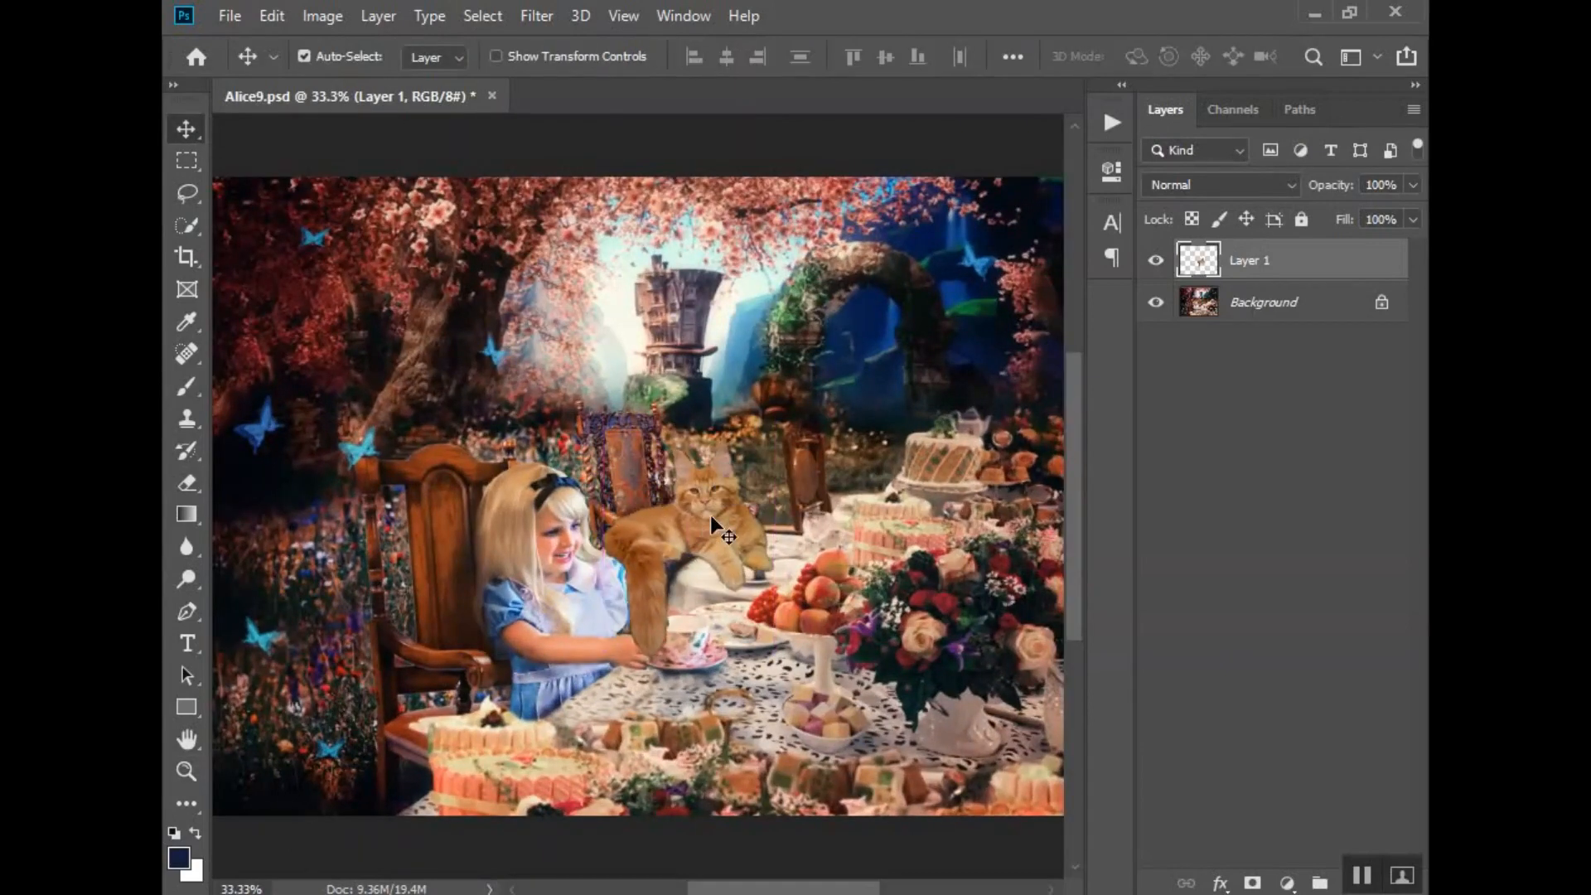
{"action": "key", "text": "ctrl+t"}
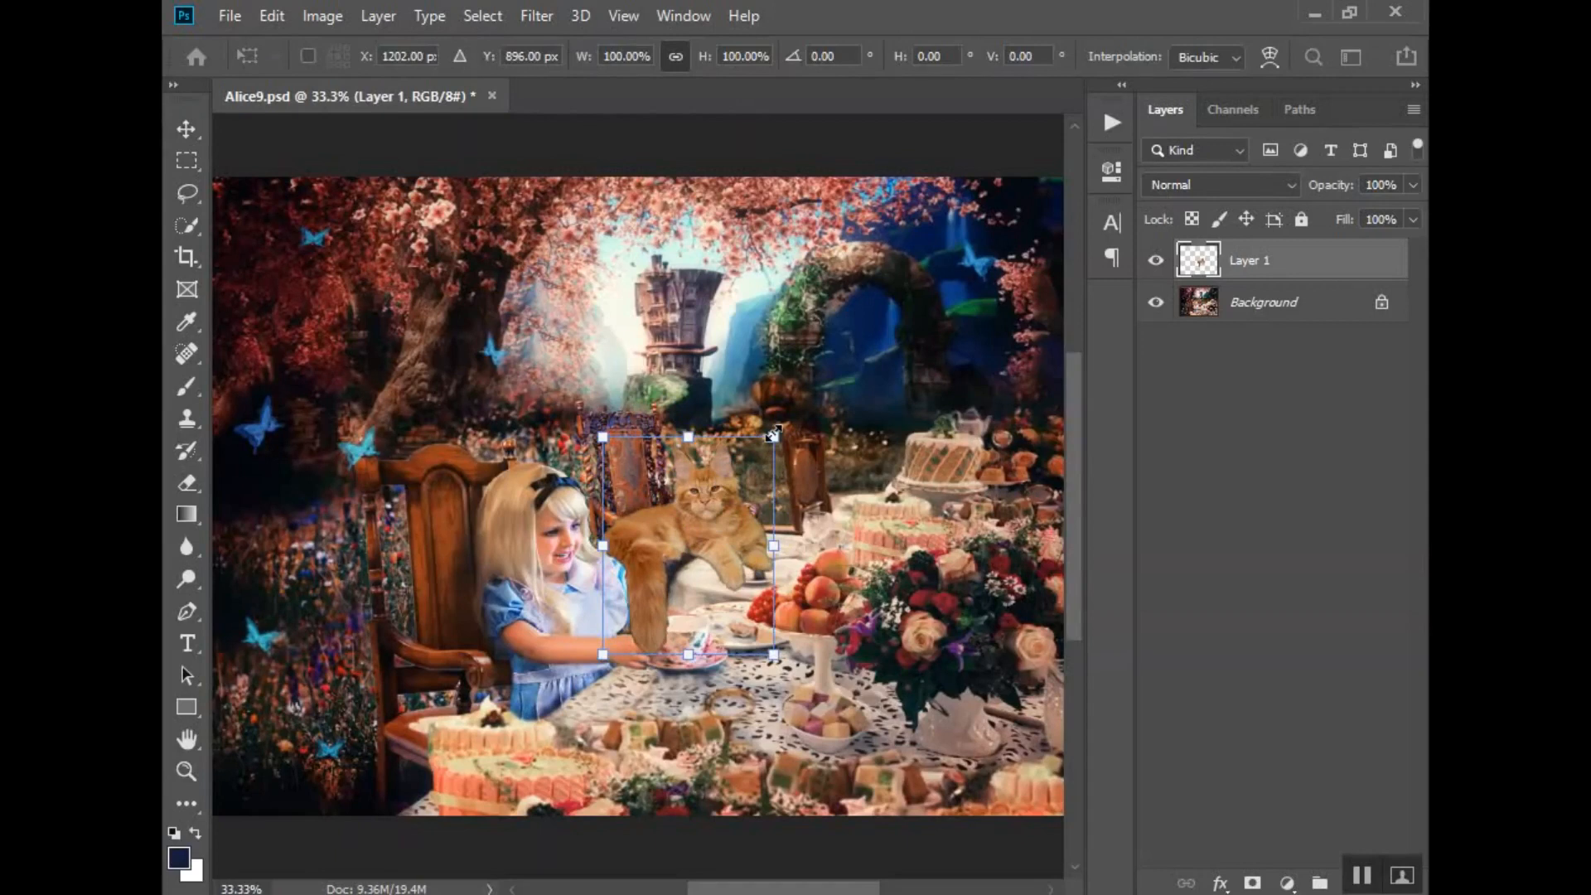
{"action": "left_click_drag", "start_coordinate": [771, 435], "coordinate": [759, 452]}
{"action": "mouse_move", "coordinate": [687, 514]}
{"action": "left_mouse_down"}
{"action": "mouse_move", "coordinate": [729, 479]}
{"action": "mouse_move", "coordinate": [694, 489]}
{"action": "left_mouse_up"}
{"action": "key", "text": "Return"}
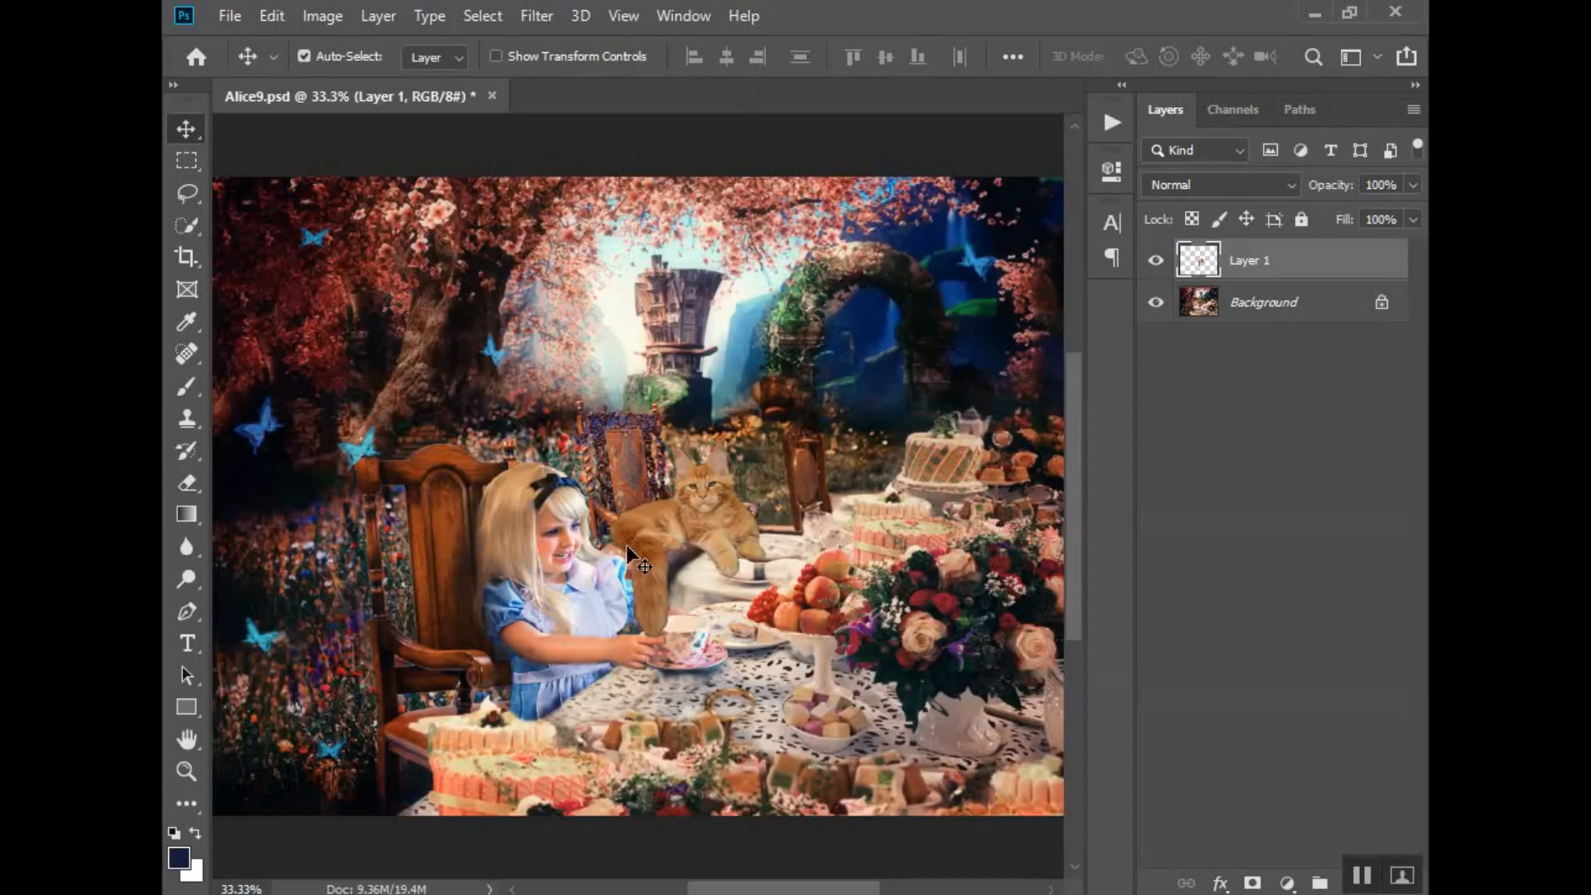
- Add a layer mask to the cat layer and set up a soft round 200 px brush painting black
{"action": "left_click", "coordinate": [1252, 883]}
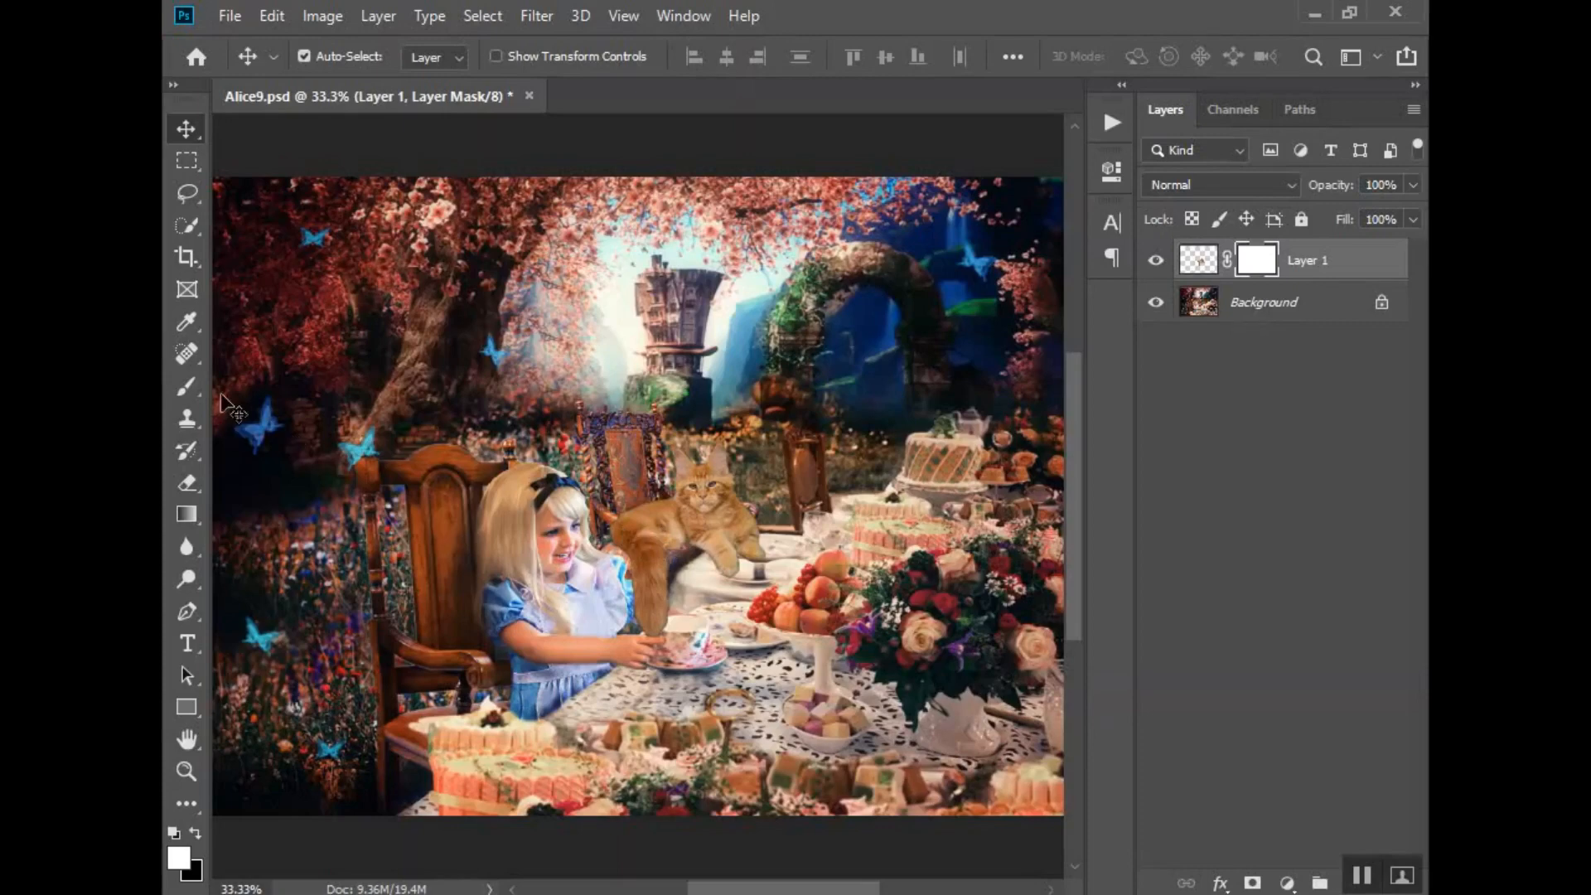
{"action": "left_click", "coordinate": [184, 388]}
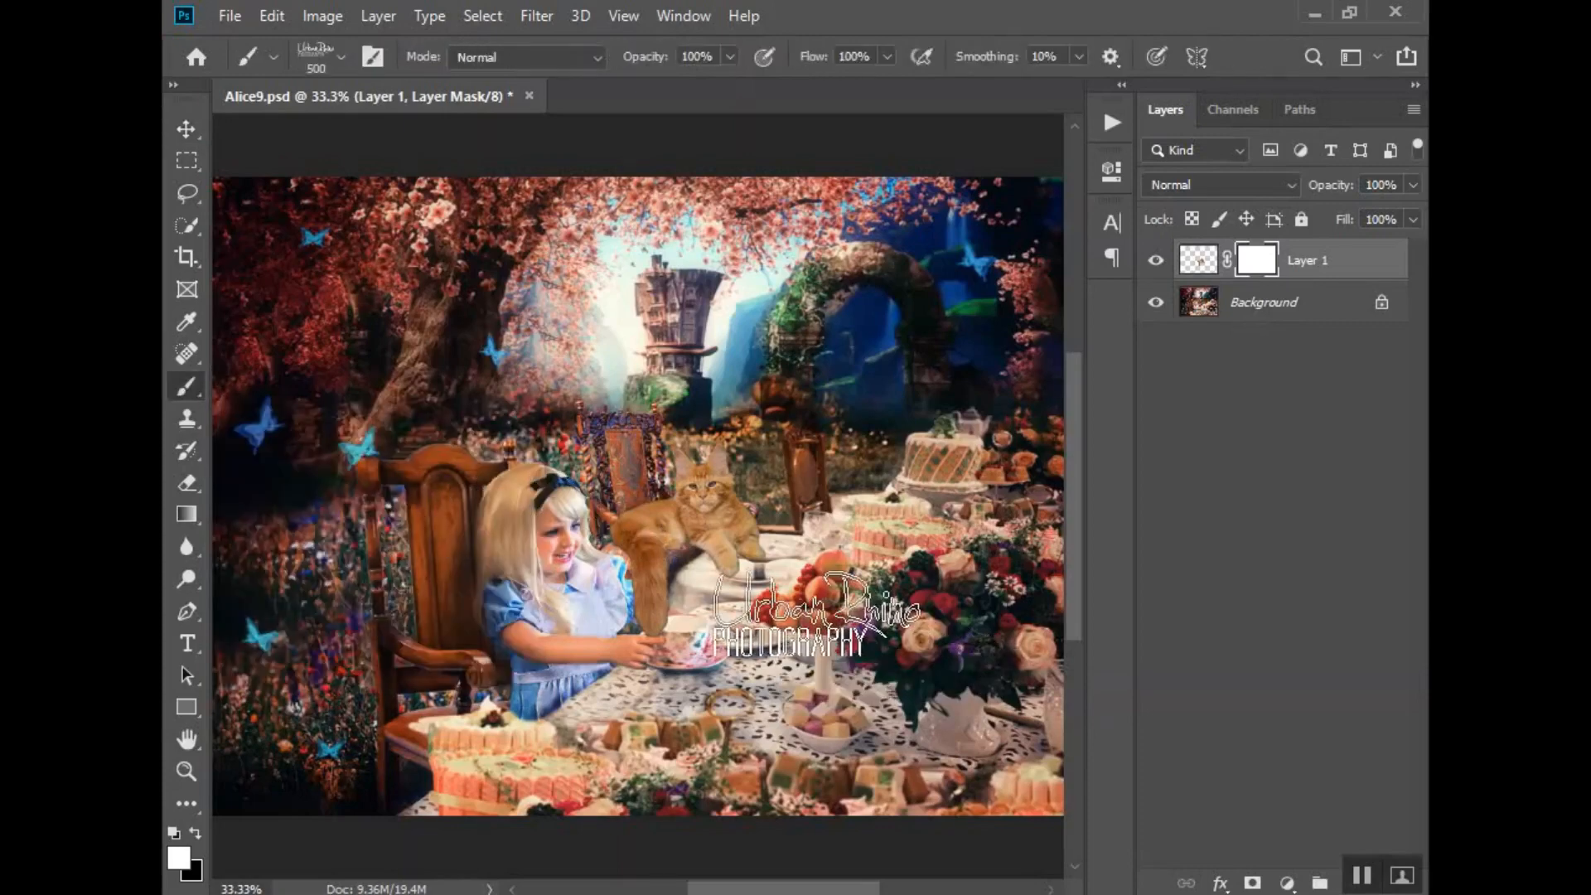
{"action": "left_click", "coordinate": [339, 55]}
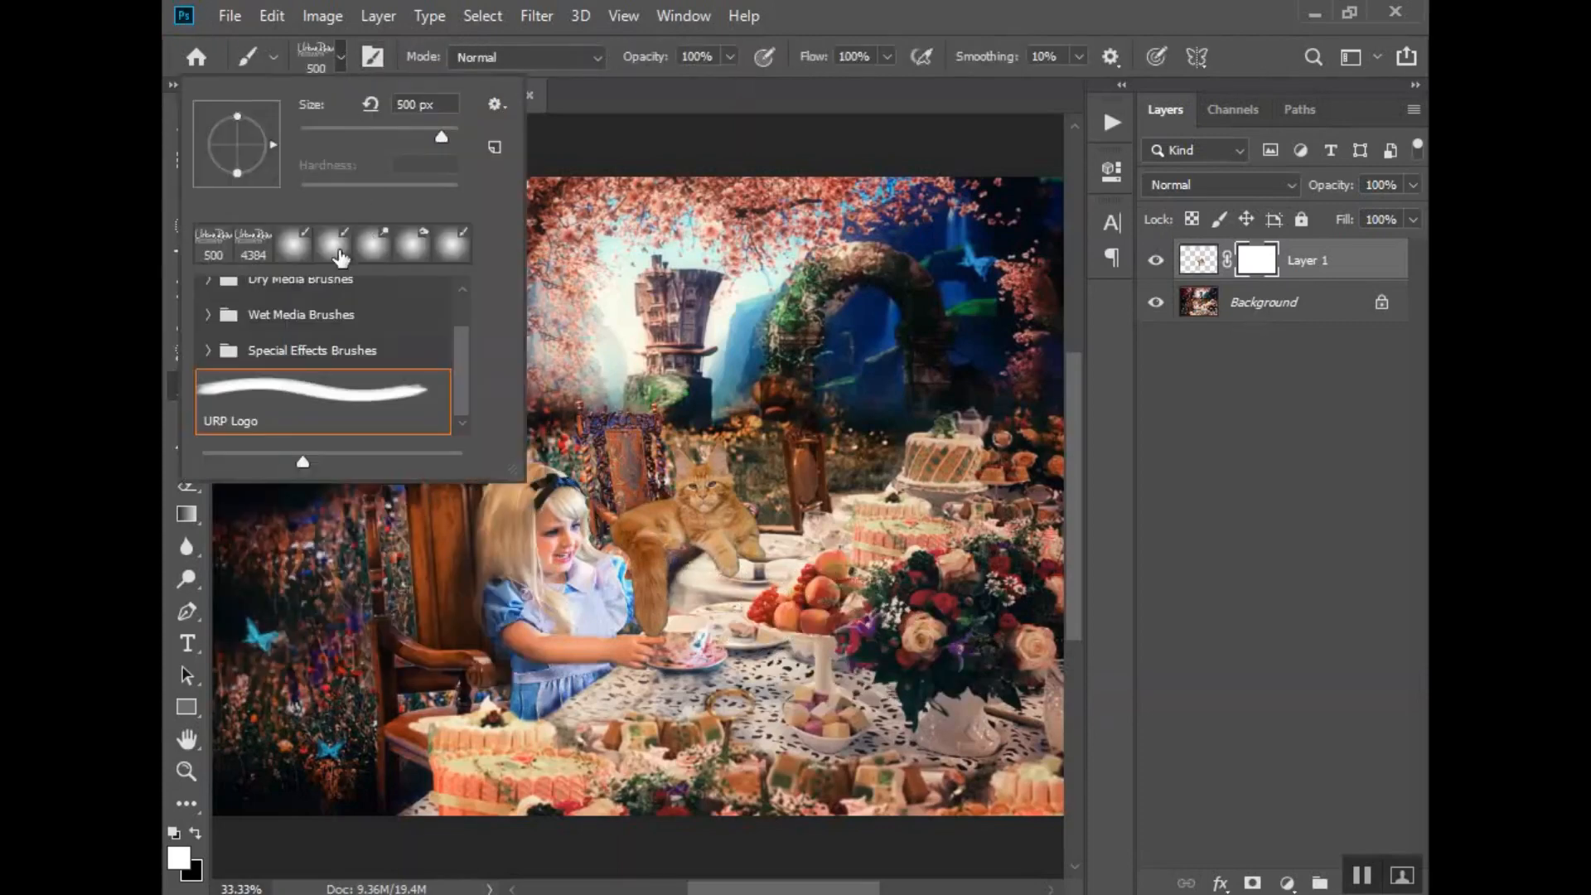
{"action": "left_click", "coordinate": [292, 243]}
{"action": "left_click", "coordinate": [805, 611]}
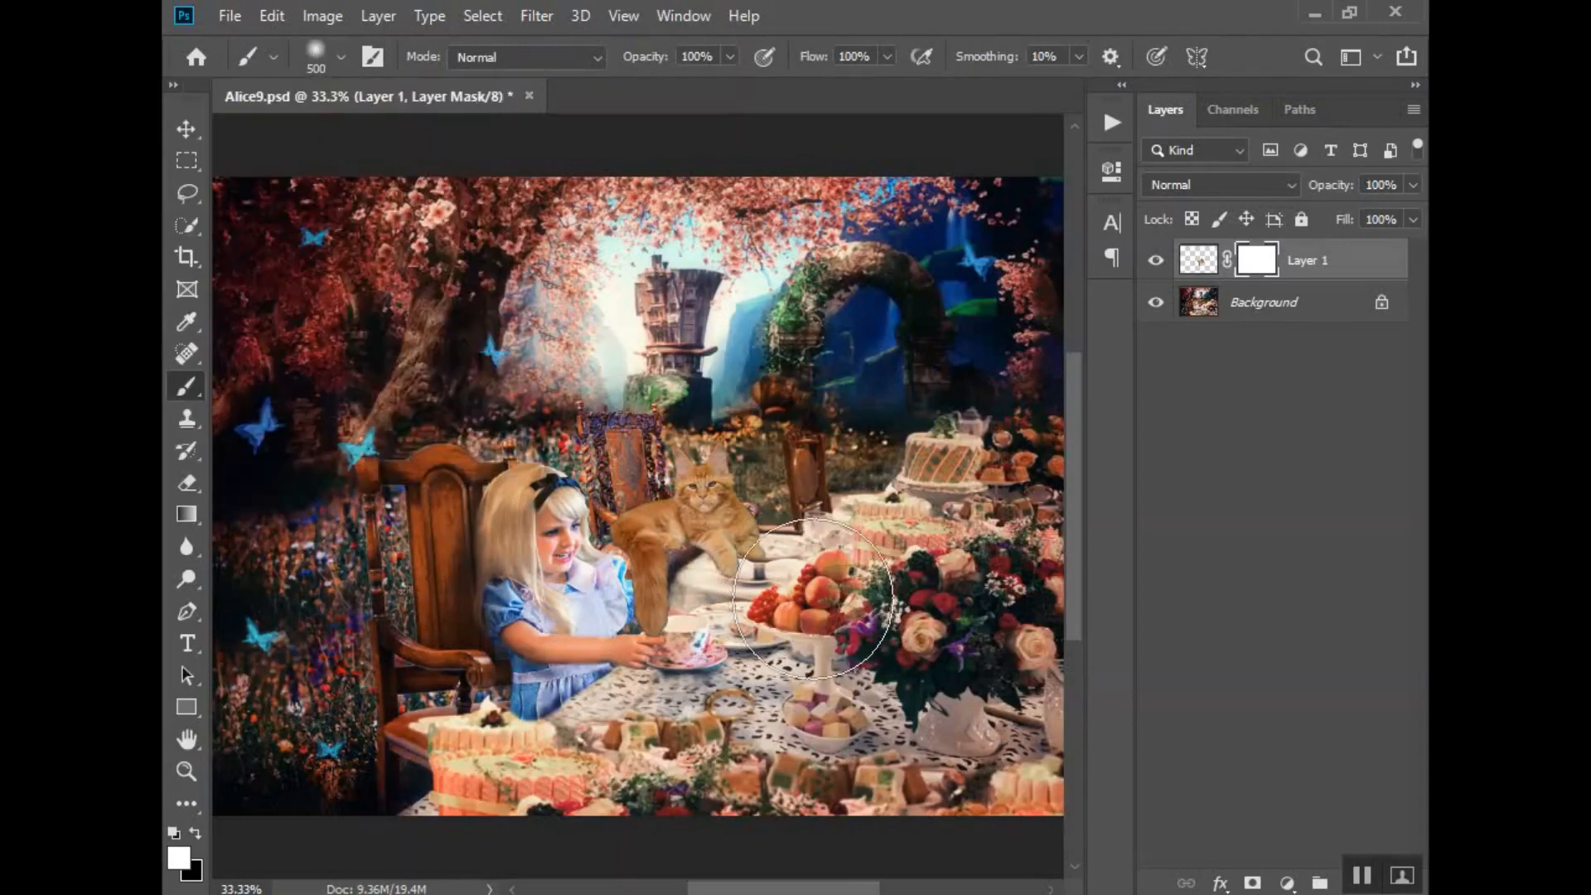
{"action": "key", "text": "x"}
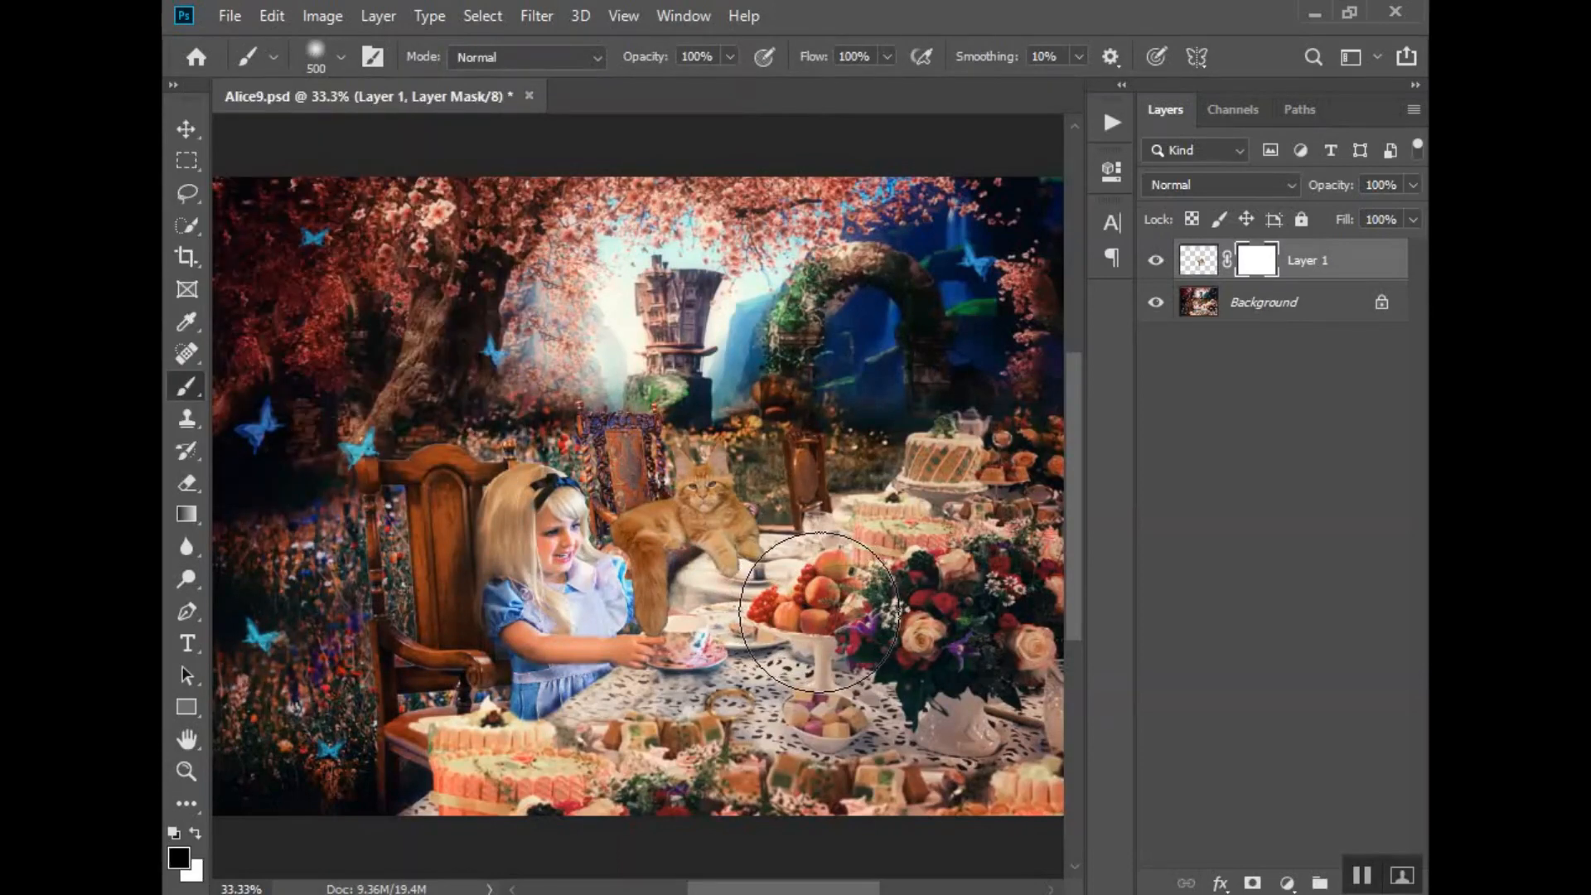
{"action": "key", "text": "bracketleft"}
{"action": "key", "text": "bracketleft"}
{"action": "key", "text": "bracketleft"}
{"action": "key", "text": "bracketleft"}
{"action": "key", "text": "bracketleft"}
{"action": "key", "text": "bracketleft"}
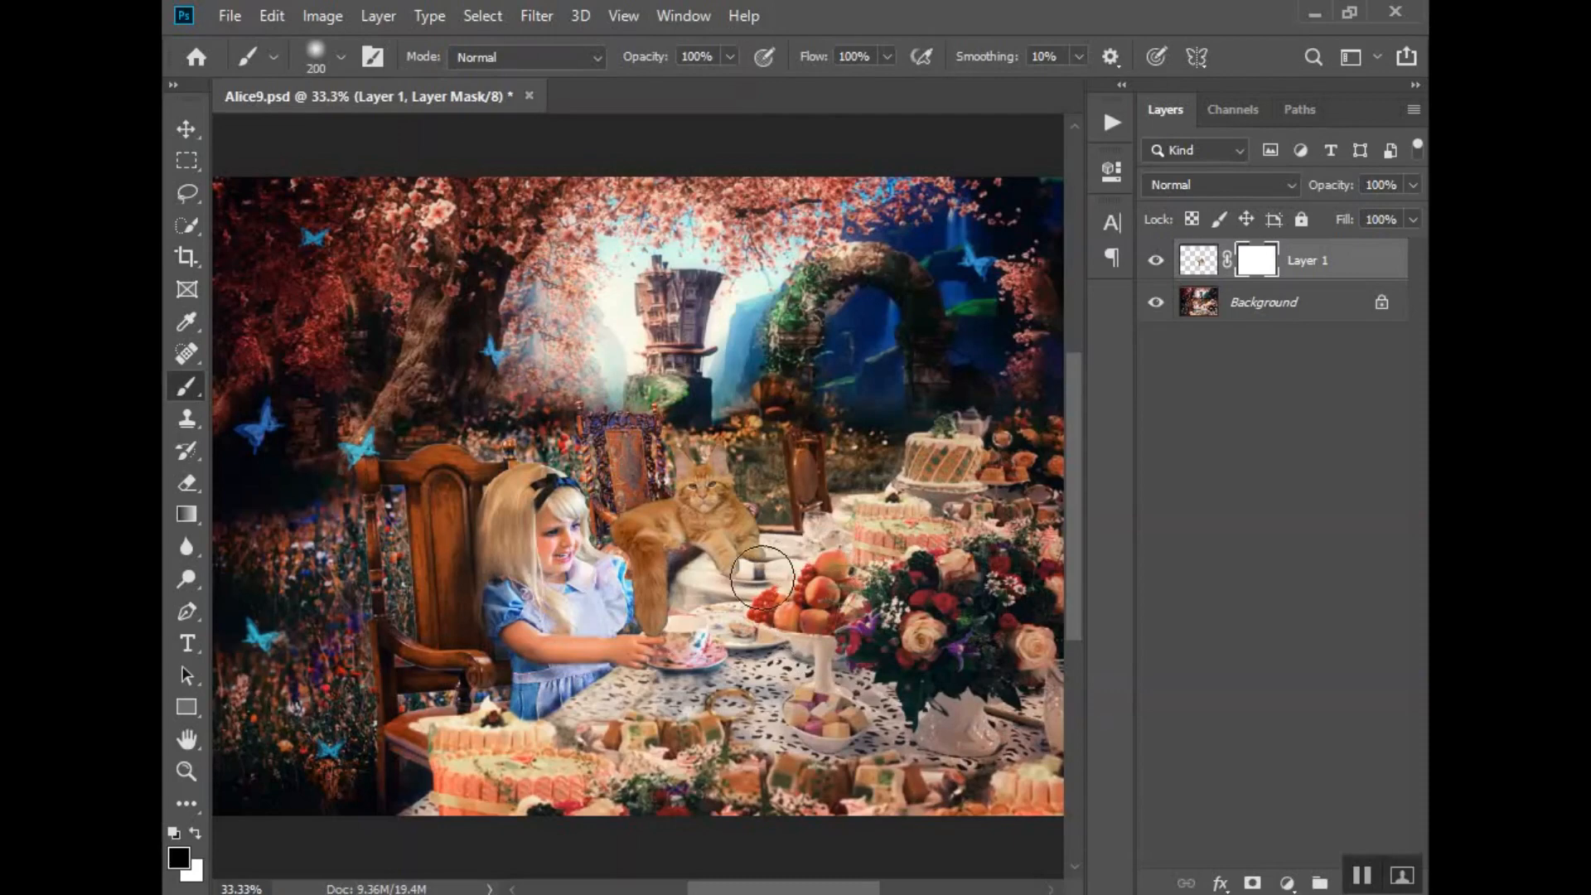
- Mask out the cat's front paws over the table with a hard-edged 150 px black brush, redoing the soft-edged stroke
{"action": "left_click_drag", "start_coordinate": [733, 572], "coordinate": [771, 569]}
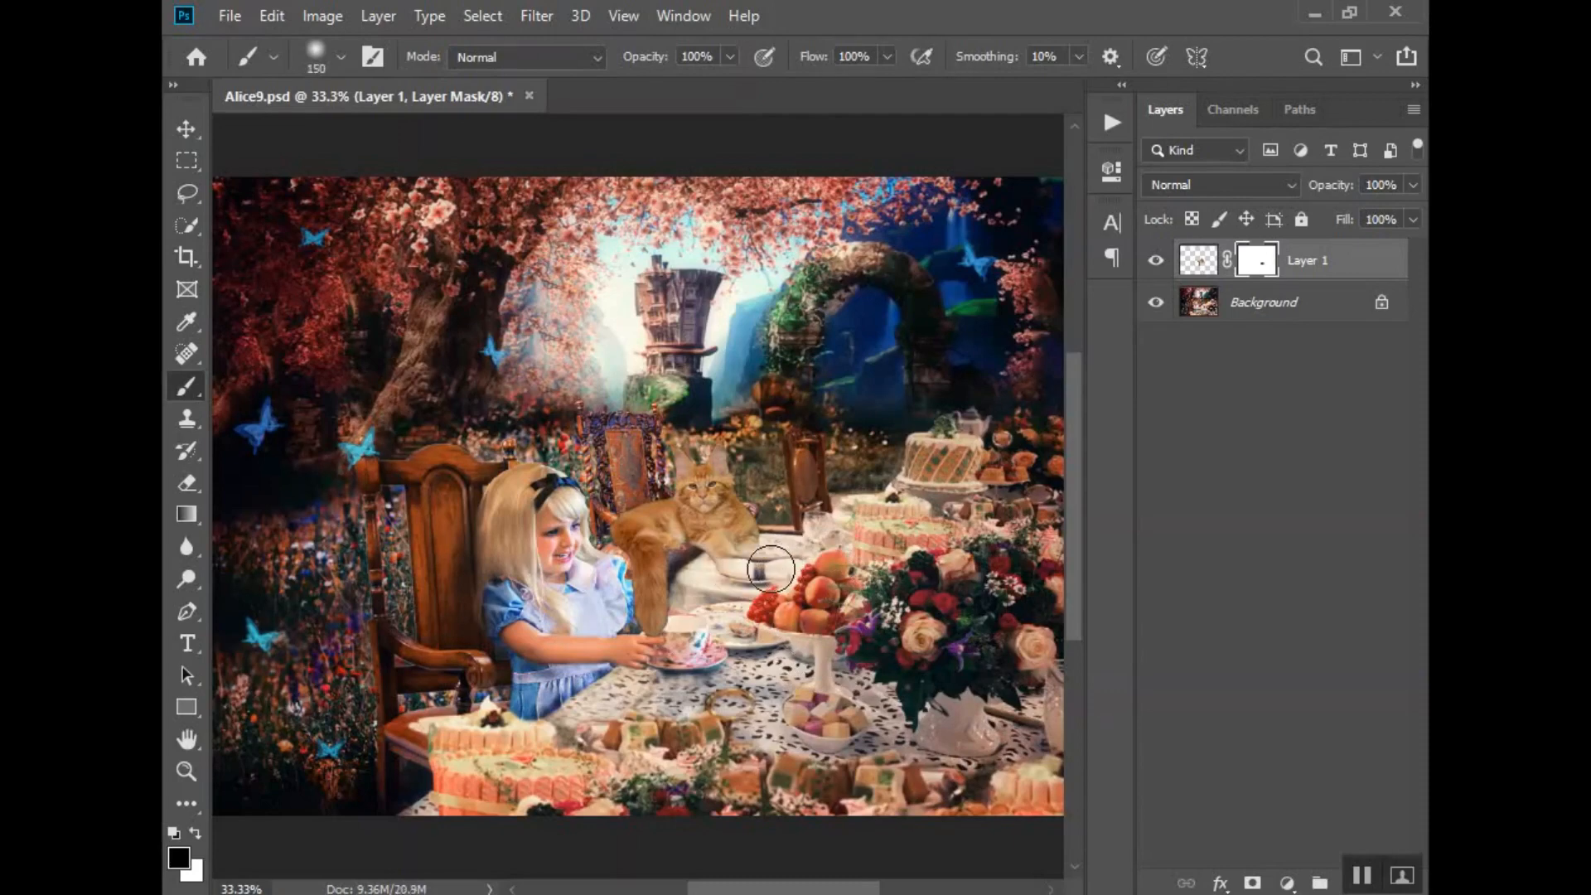
{"action": "key", "text": "ctrl+z"}
{"action": "left_click", "coordinate": [340, 57]}
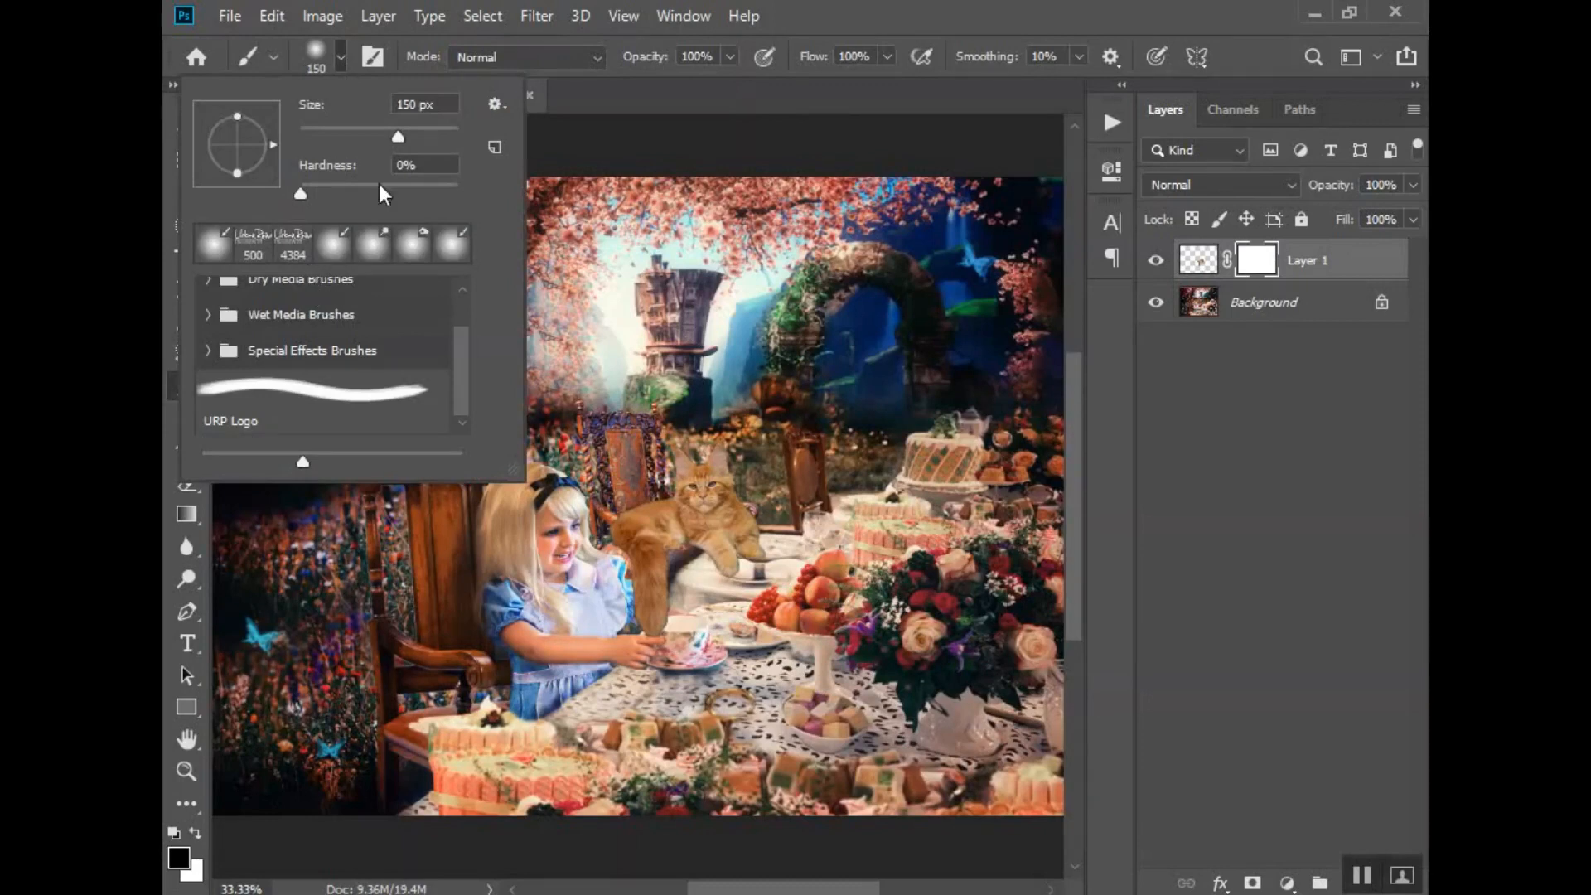
{"action": "left_click_drag", "start_coordinate": [300, 193], "coordinate": [518, 189]}
{"action": "mouse_move", "coordinate": [768, 575]}
{"action": "left_mouse_down"}
{"action": "mouse_move", "coordinate": [726, 573]}
{"action": "mouse_move", "coordinate": [769, 568]}
{"action": "left_mouse_up"}
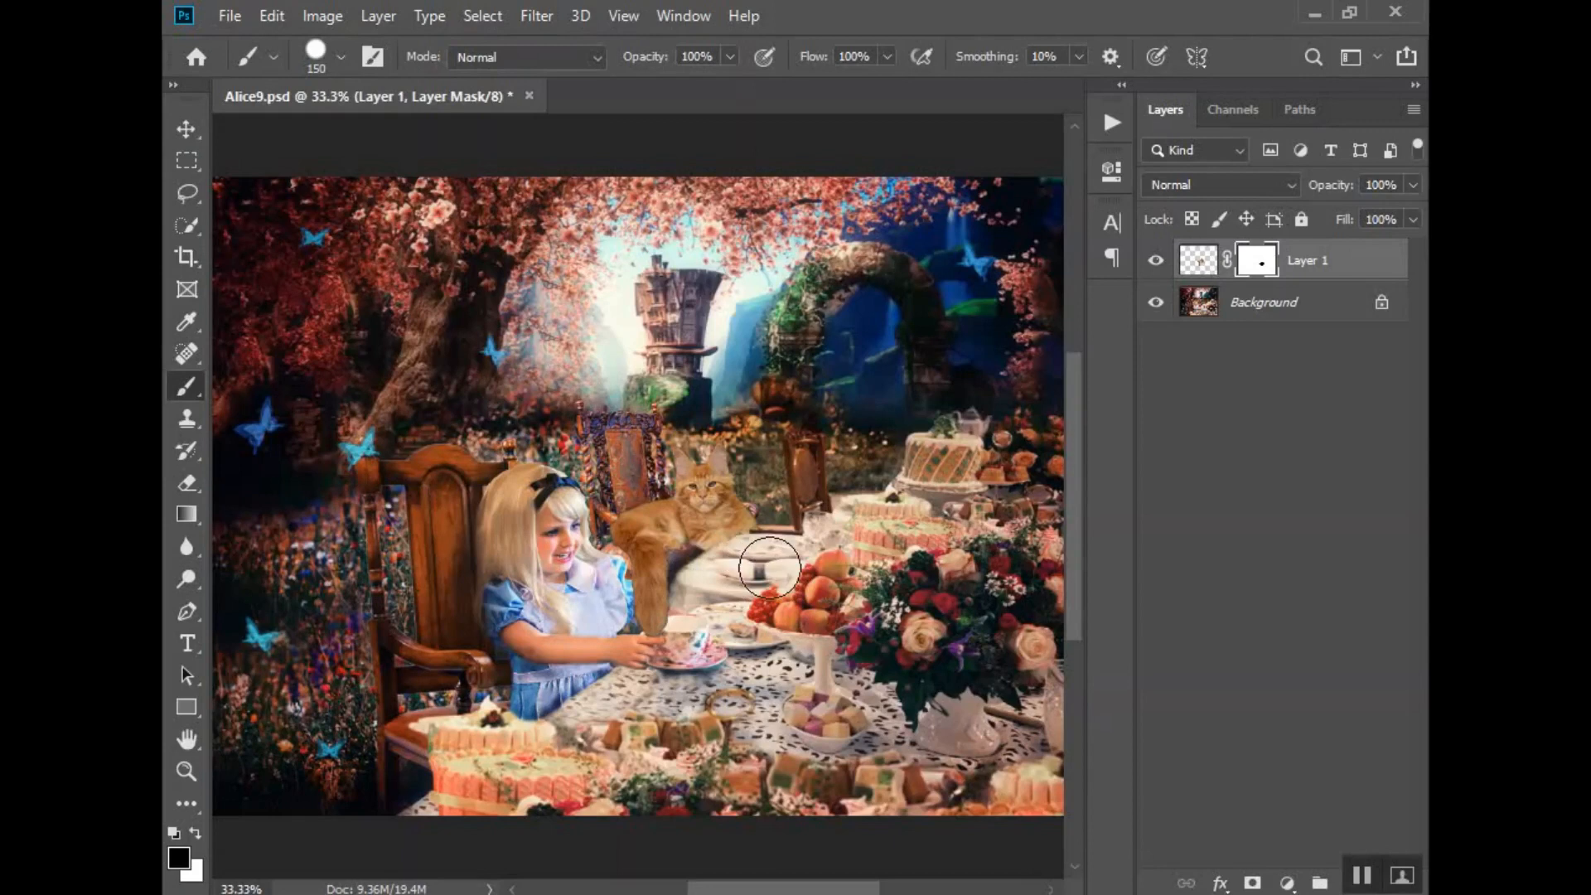
{"action": "left_click", "coordinate": [1156, 262]}
{"action": "left_click", "coordinate": [1156, 262]}
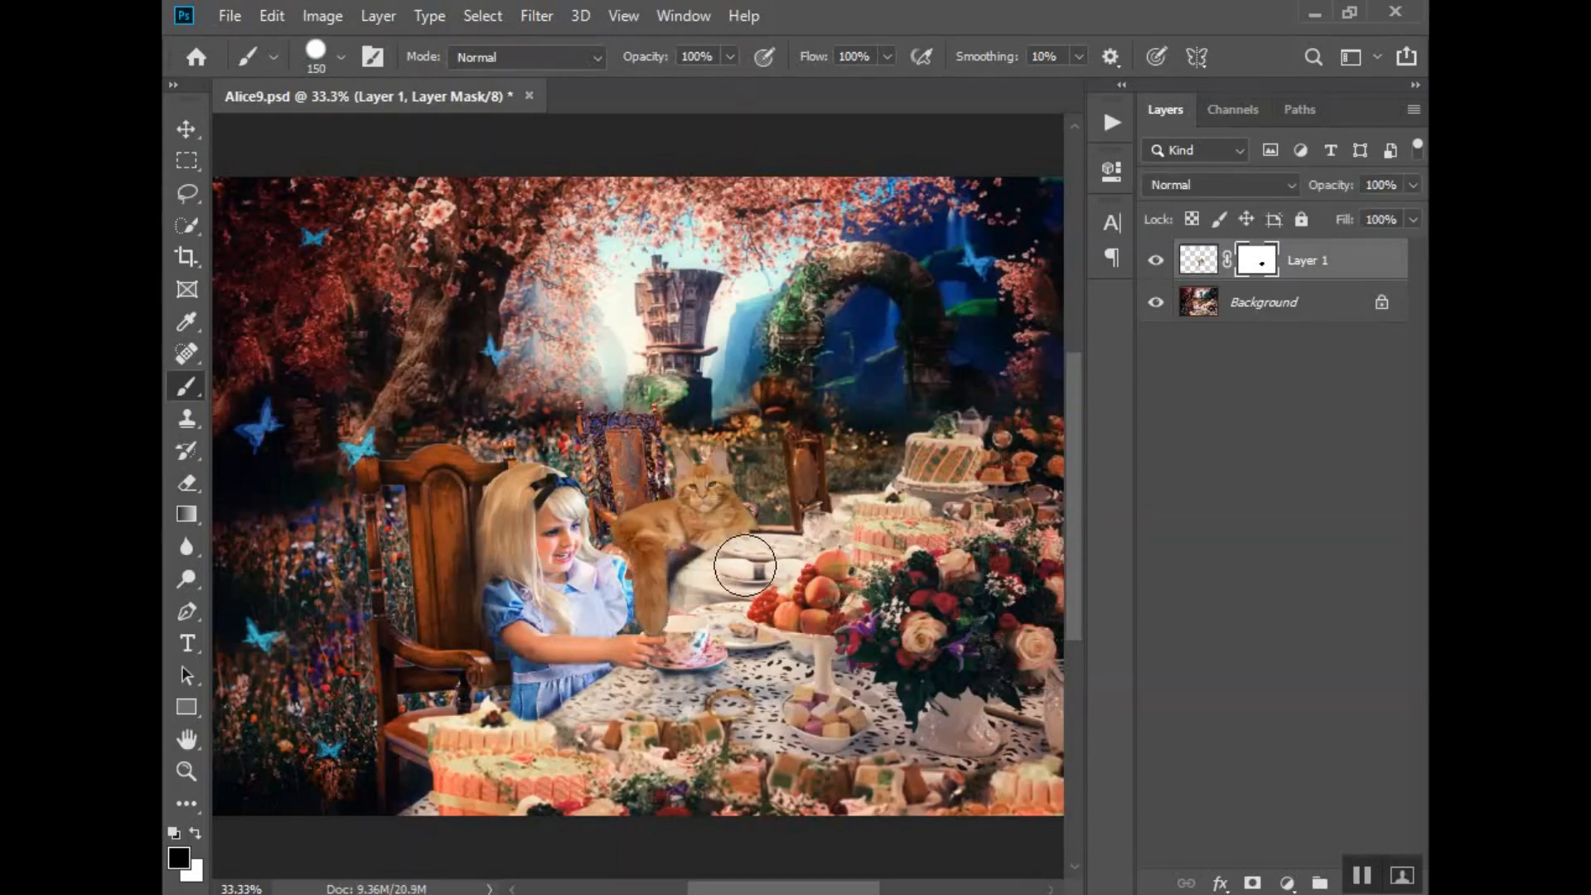
- Mask the cat's body where it covers the chair's armrest, using a hard 35 px black brush
{"action": "key", "text": "bracketleft"}
{"action": "key", "text": "bracketleft"}
{"action": "key", "text": "bracketleft"}
{"action": "key", "text": "bracketleft"}
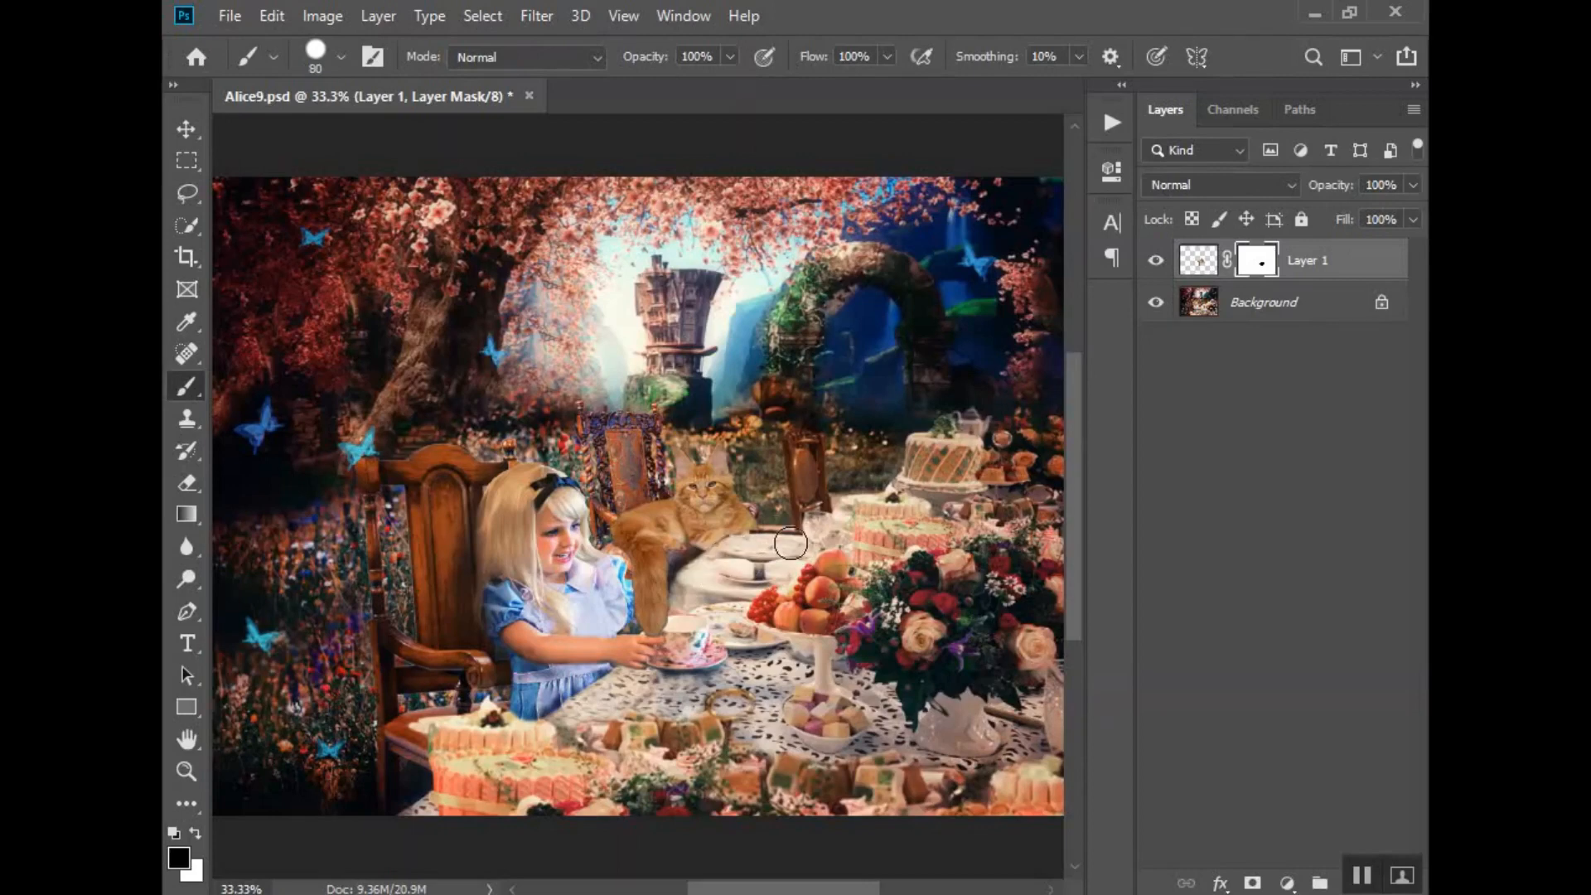
{"action": "key", "text": "x"}
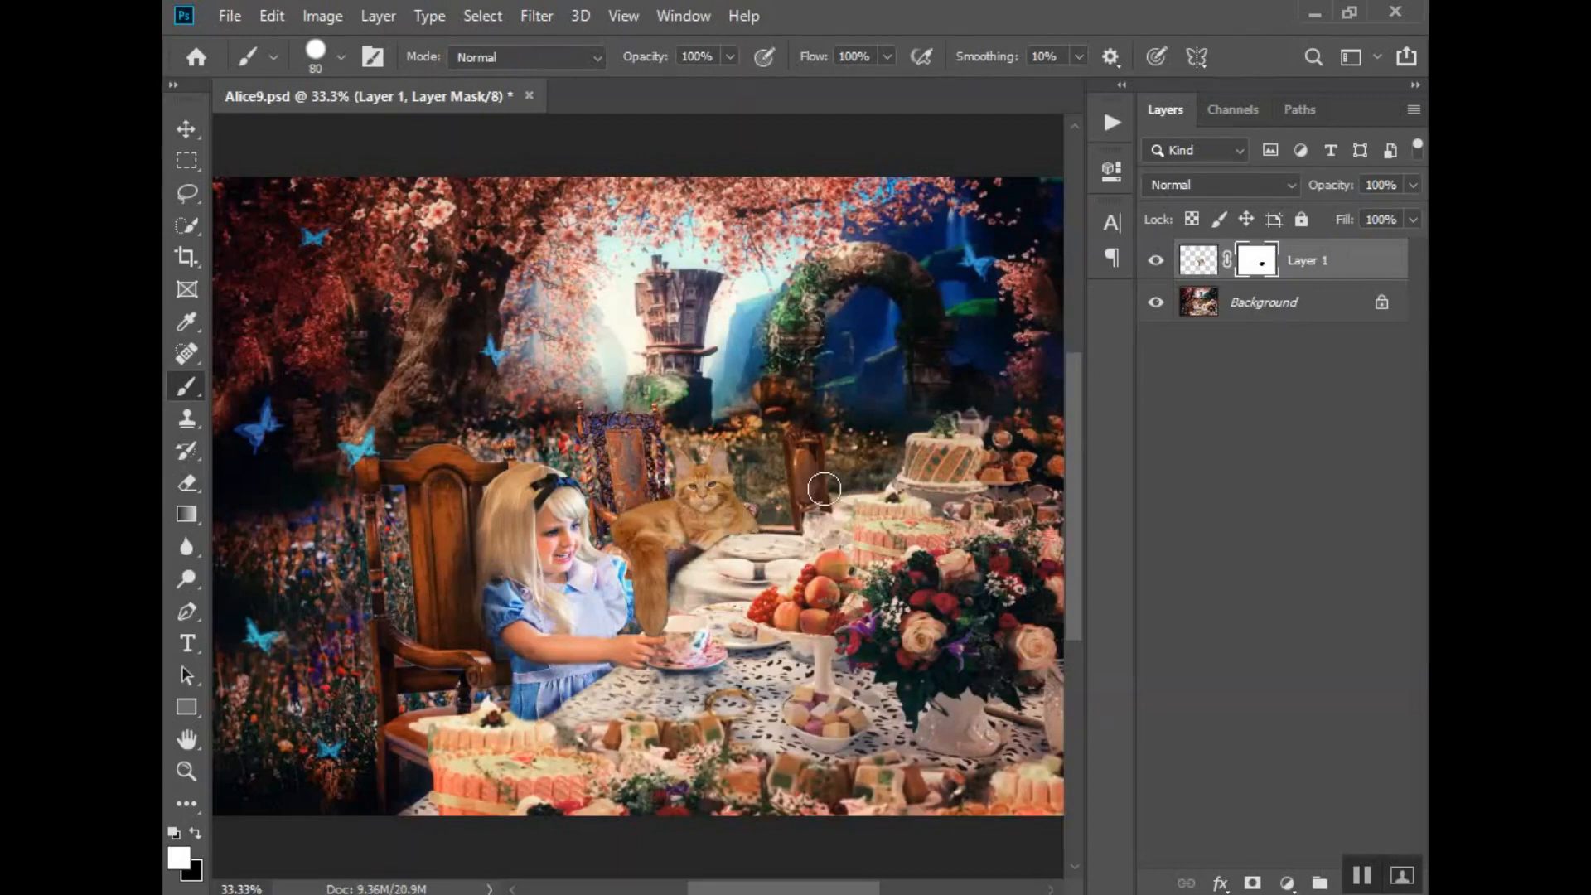
{"action": "left_click", "coordinate": [1158, 262]}
{"action": "left_click", "coordinate": [1158, 261]}
{"action": "key", "text": "bracketleft"}
{"action": "key", "text": "bracketleft"}
{"action": "key", "text": "bracketleft"}
{"action": "key", "text": "bracketleft"}
{"action": "key", "text": "bracketleft"}
{"action": "key", "text": "bracketleft"}
{"action": "key", "text": "x"}
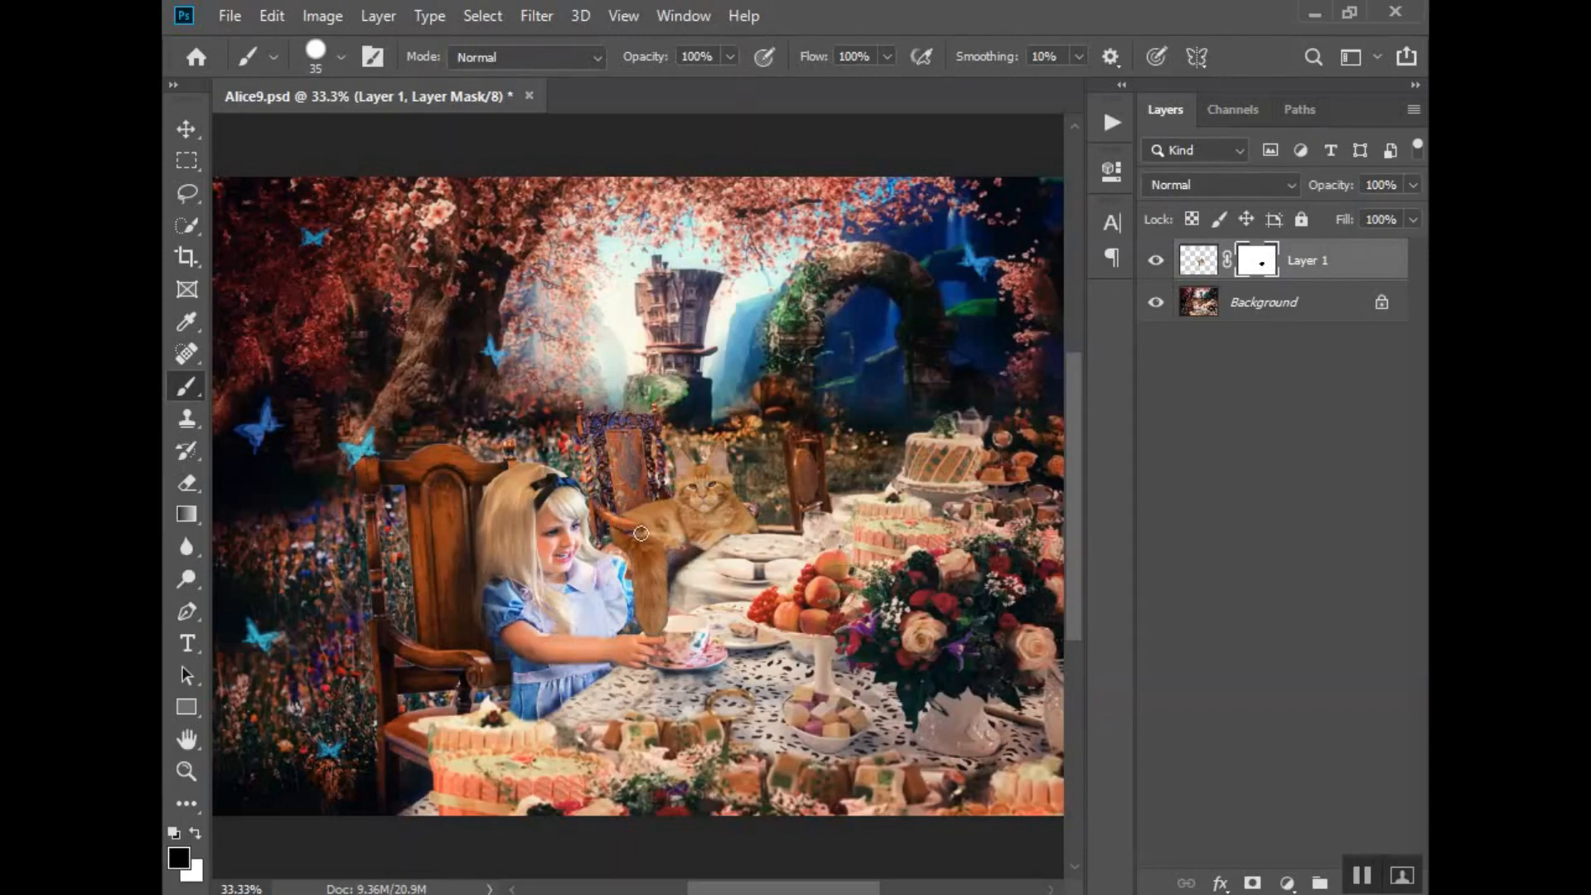
{"action": "mouse_move", "coordinate": [640, 533]}
{"action": "left_mouse_down"}
{"action": "mouse_move", "coordinate": [662, 533]}
{"action": "mouse_move", "coordinate": [609, 519]}
{"action": "mouse_move", "coordinate": [661, 535]}
{"action": "left_mouse_up"}
{"action": "left_click", "coordinate": [1155, 260]}
{"action": "left_click", "coordinate": [1155, 260]}
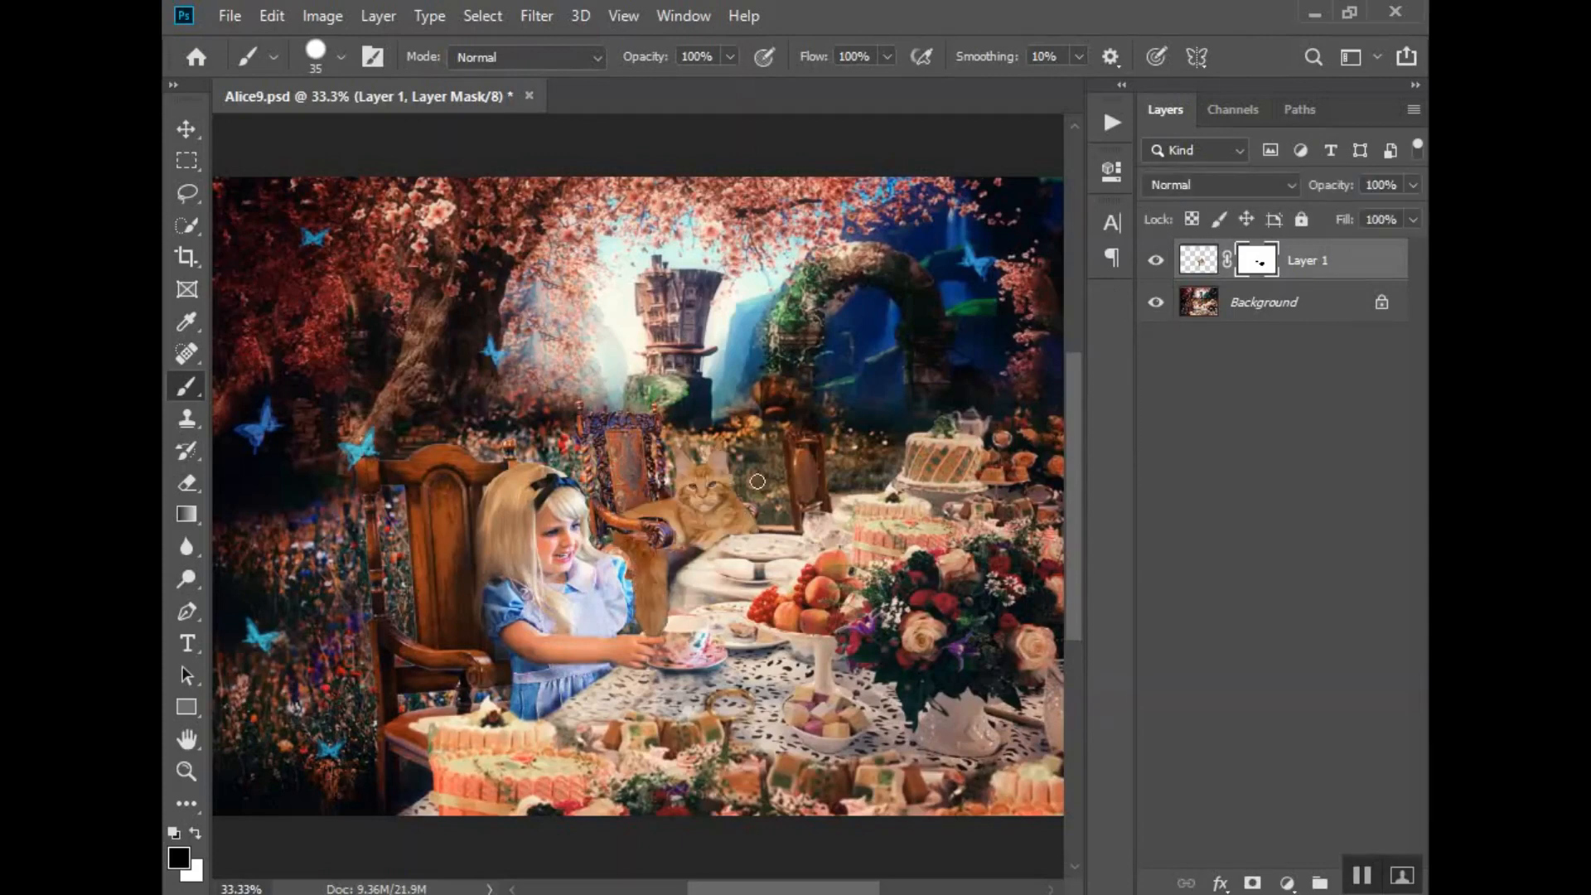
- Restore the cat's fur around the armrest with a 15 px white brush on the mask, and make the layer's image active
{"action": "key", "text": "bracketleft"}
{"action": "key", "text": "bracketleft"}
{"action": "left_click", "coordinate": [1157, 261]}
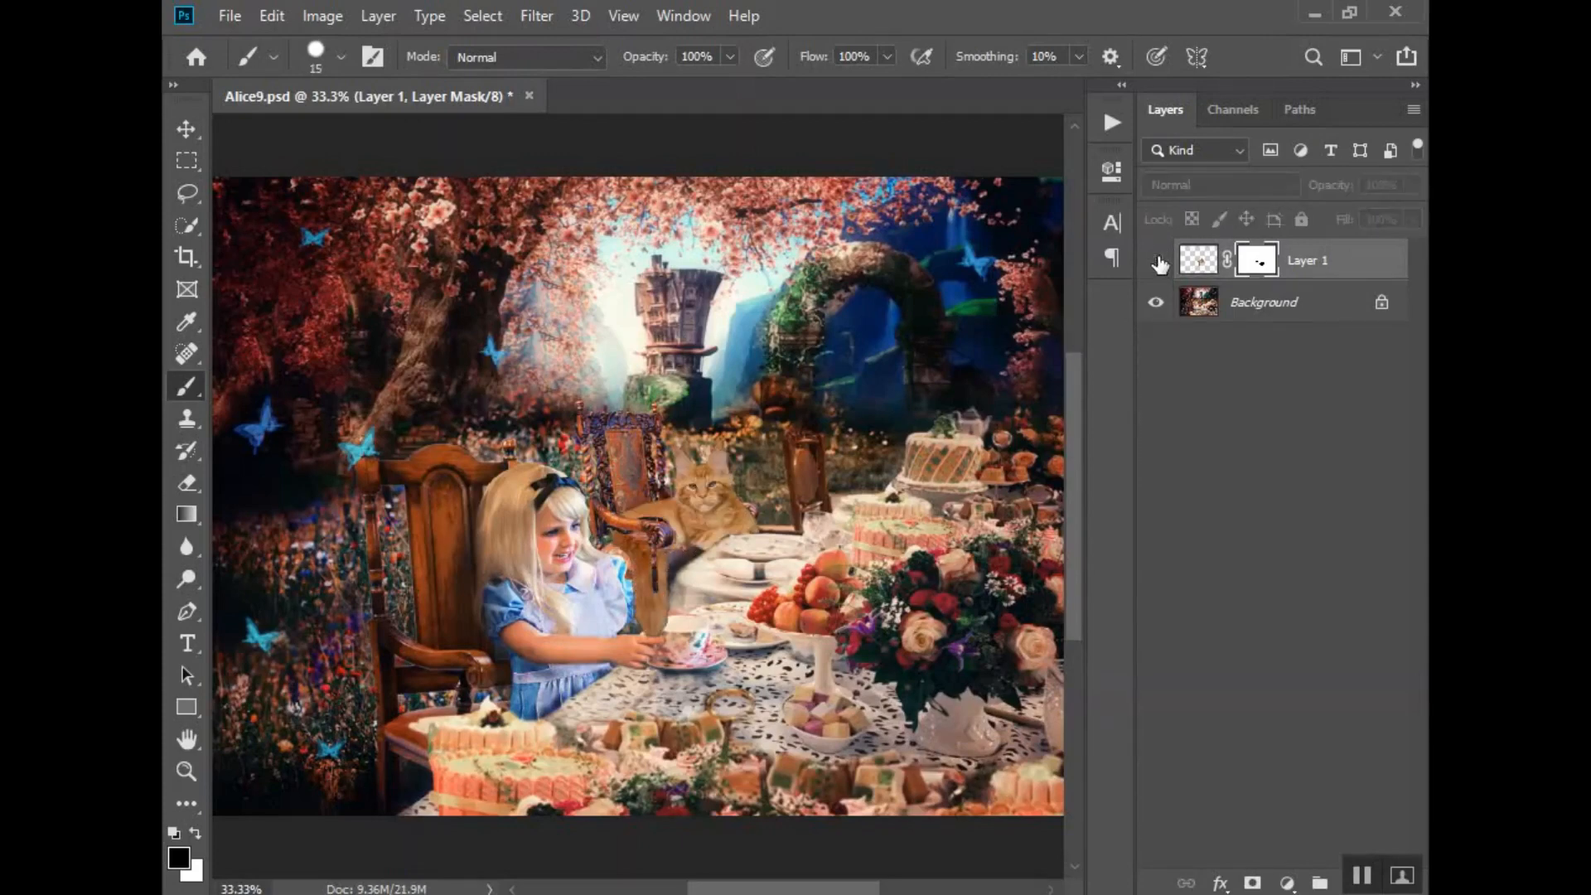
{"action": "left_click", "coordinate": [1157, 261]}
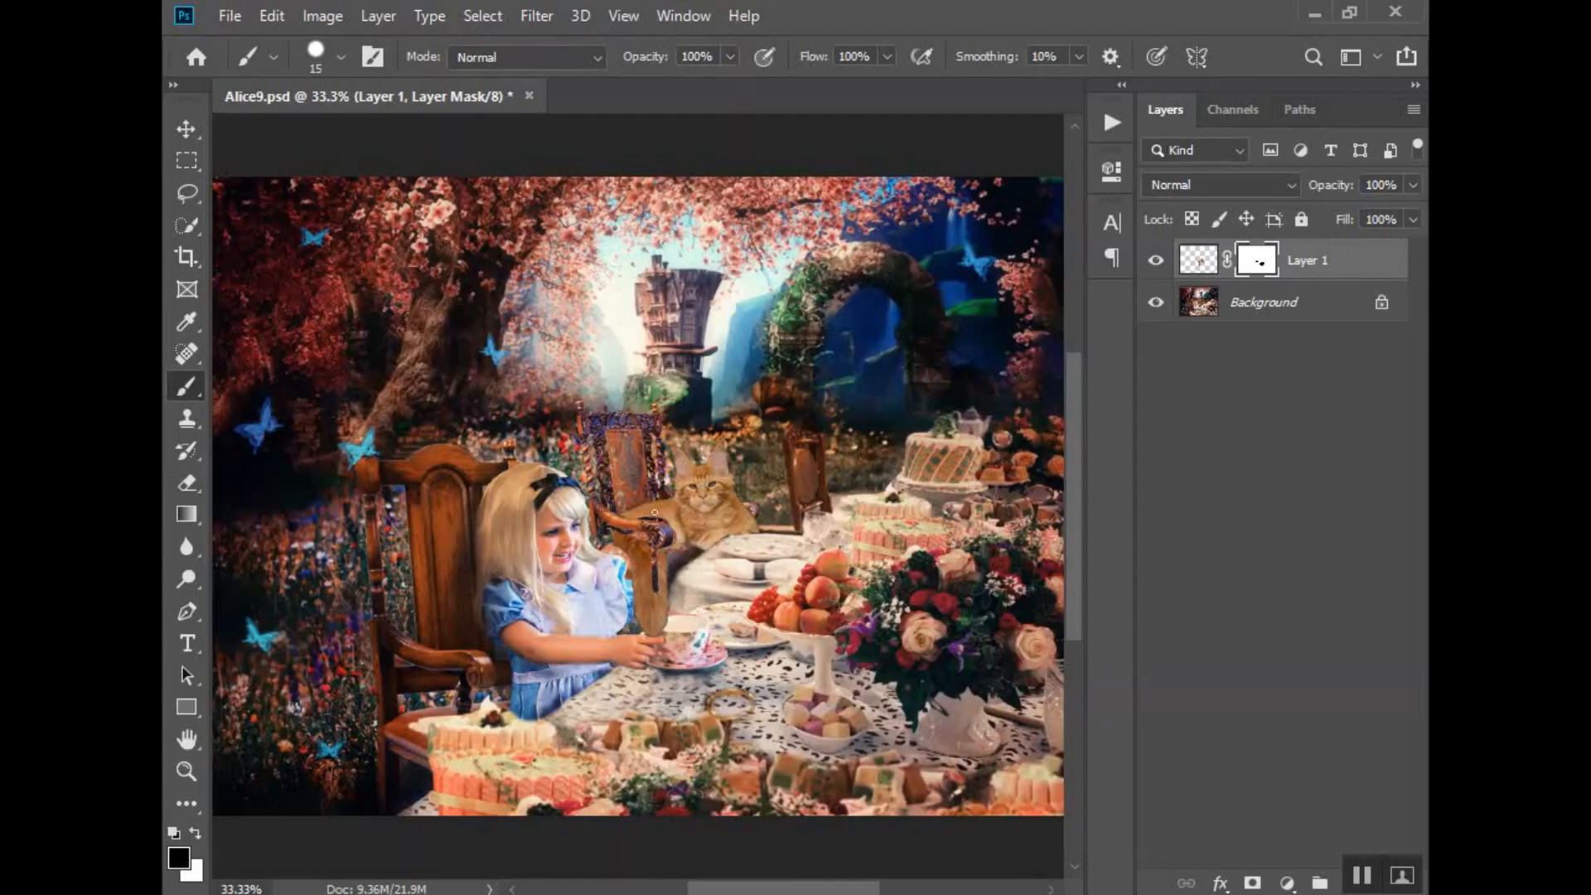
{"action": "key", "text": "x"}
{"action": "left_click_drag", "start_coordinate": [663, 517], "coordinate": [668, 519]}
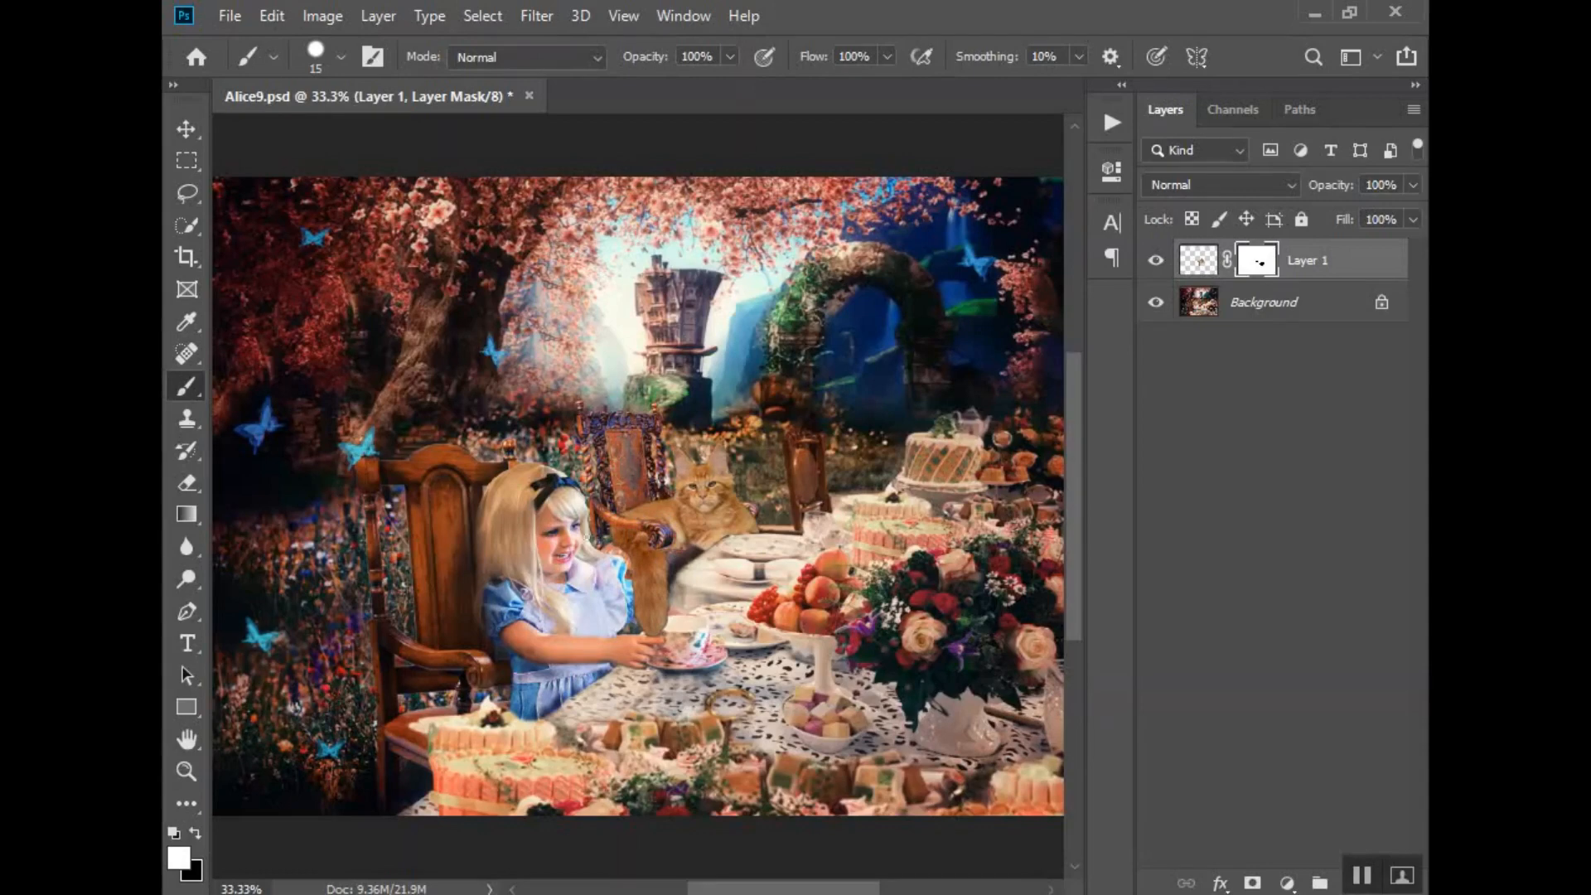
{"action": "left_click", "coordinate": [1201, 264]}
{"action": "right_click", "coordinate": [1202, 266]}
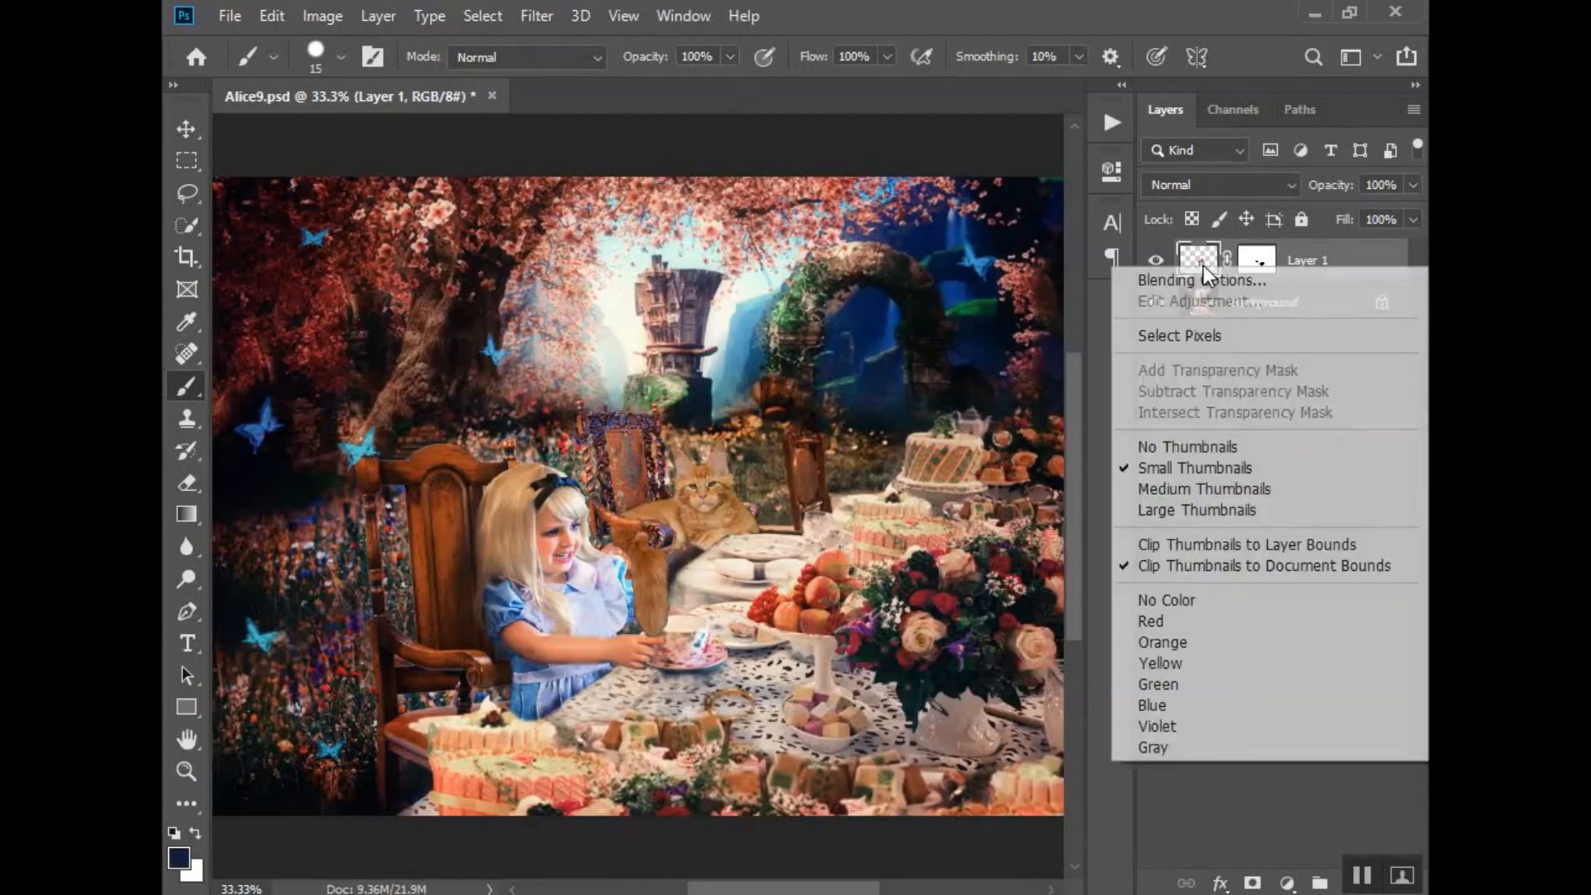
{"action": "left_click", "coordinate": [1239, 782]}
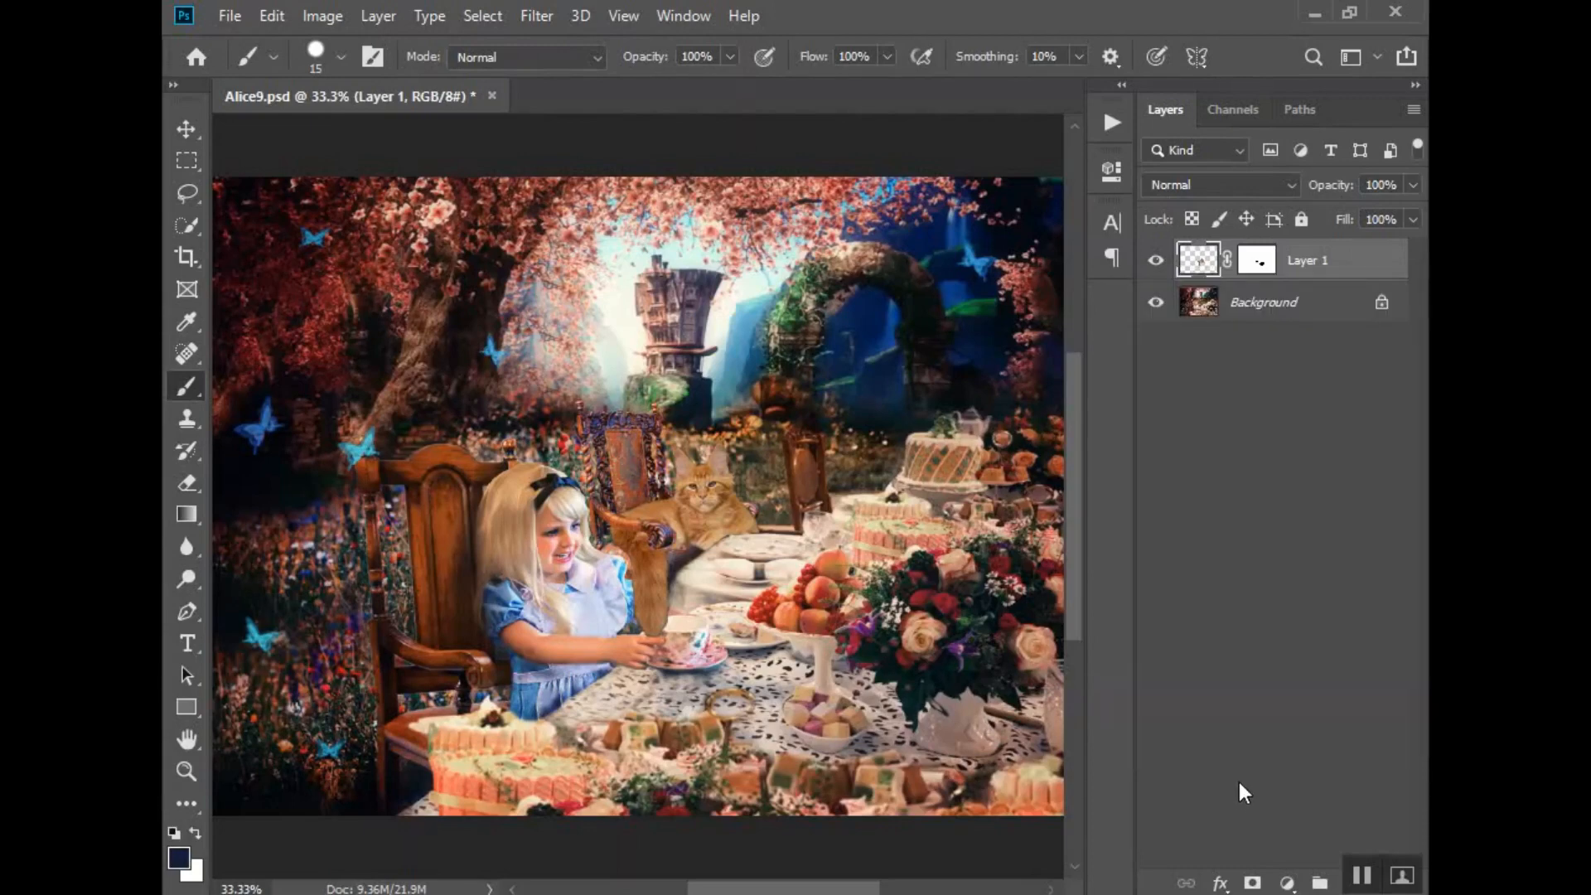
{"action": "right_click", "coordinate": [1201, 264]}
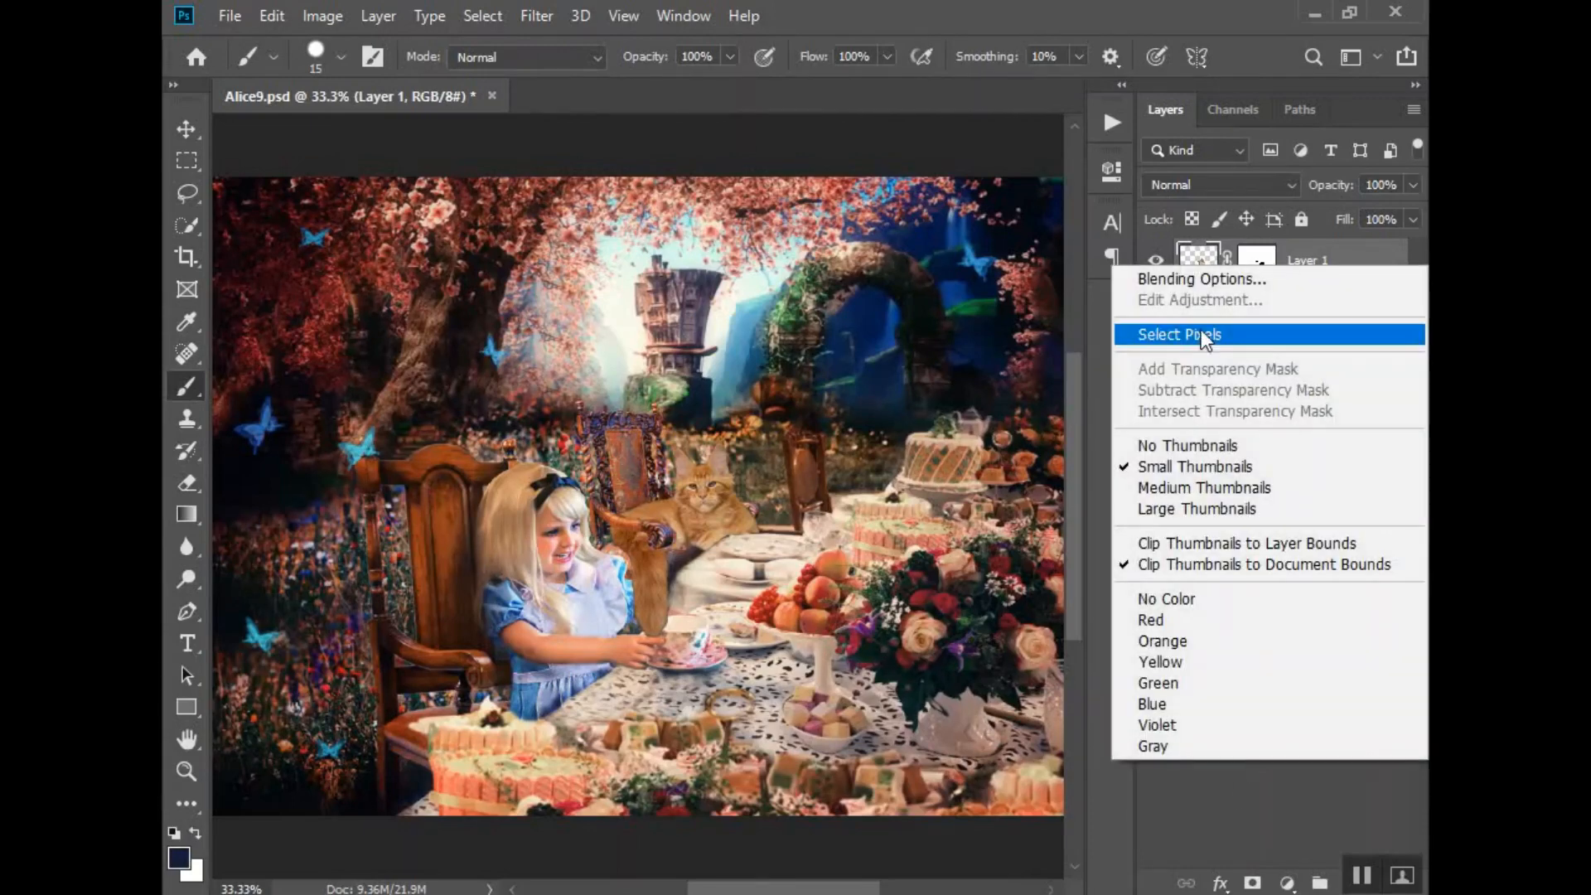
{"action": "left_click", "coordinate": [1299, 745]}
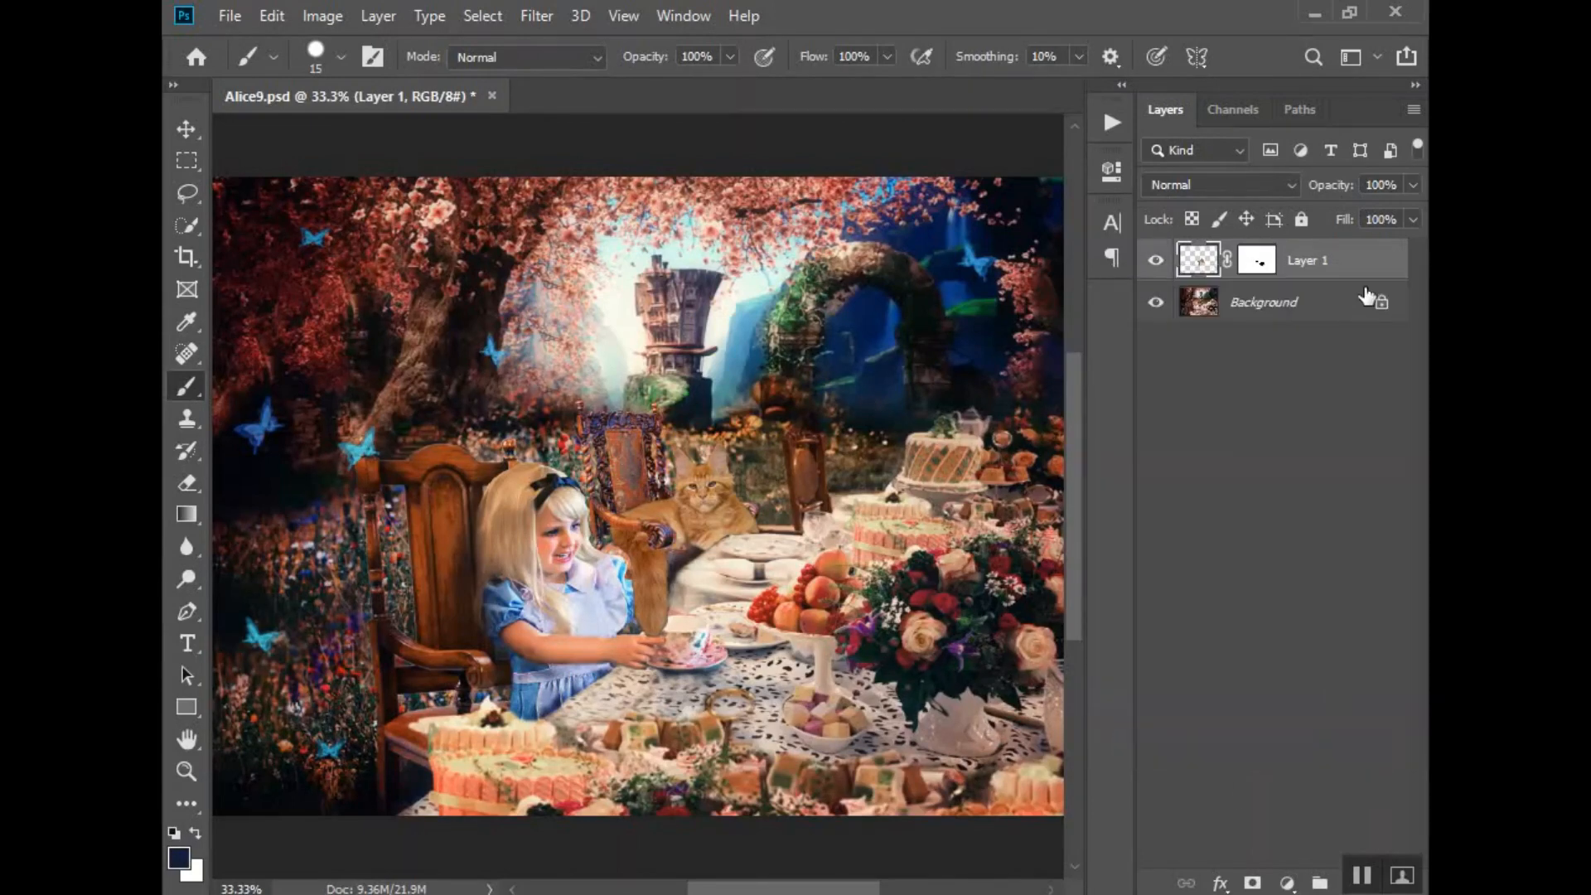
- Duplicate the masked cat layer as Layer 1 copy within Alice9.psd and hide the original Layer 1
{"action": "right_click", "coordinate": [1354, 265]}
{"action": "left_click", "coordinate": [1138, 132]}
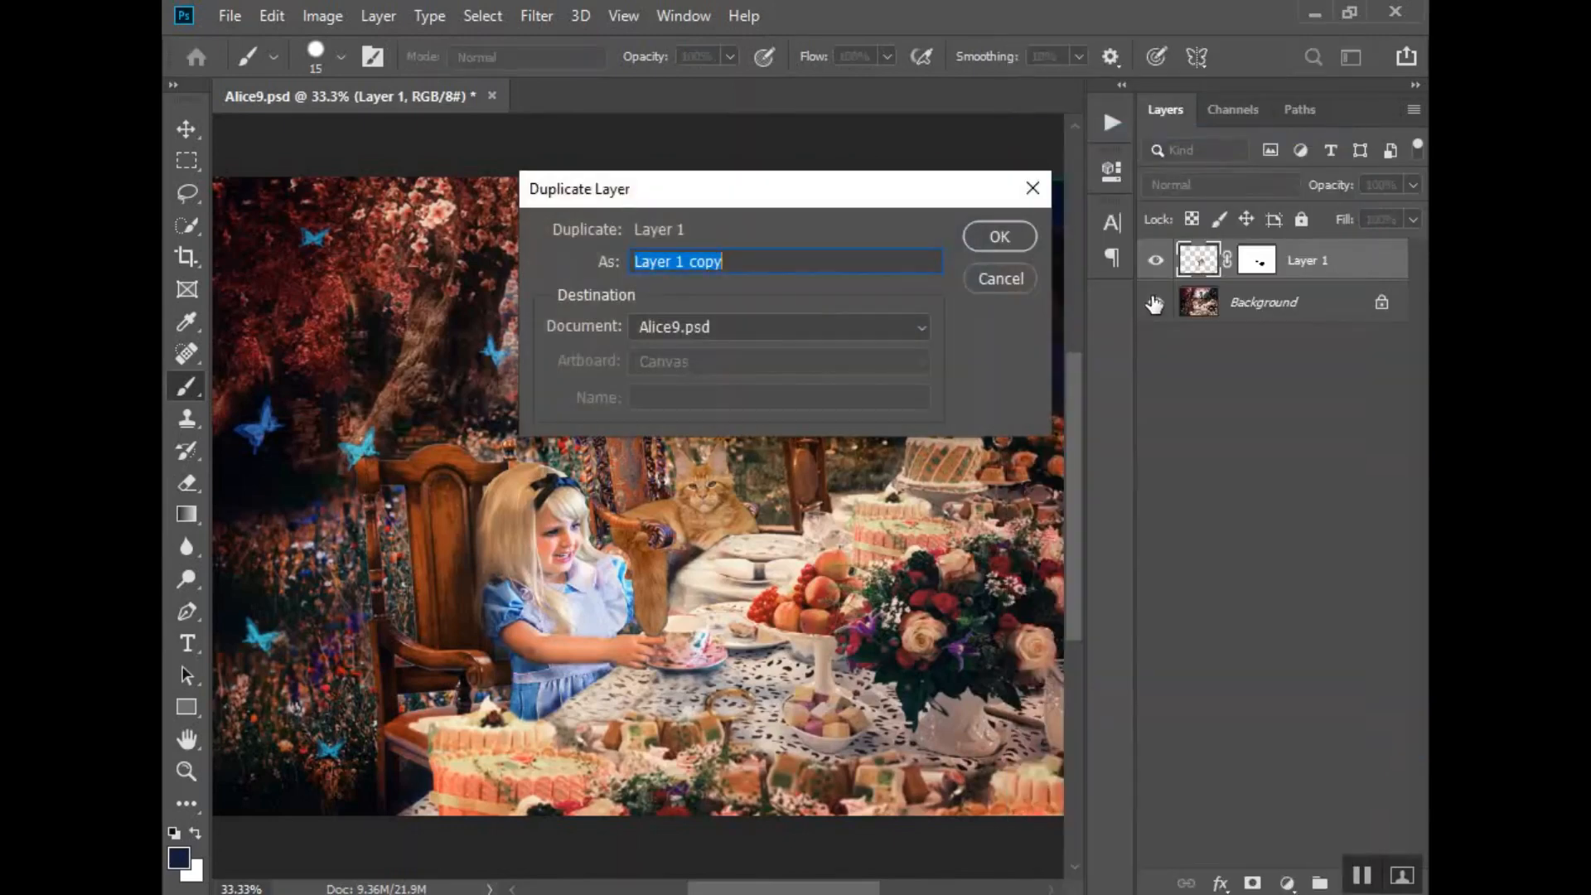
{"action": "left_click", "coordinate": [1001, 236]}
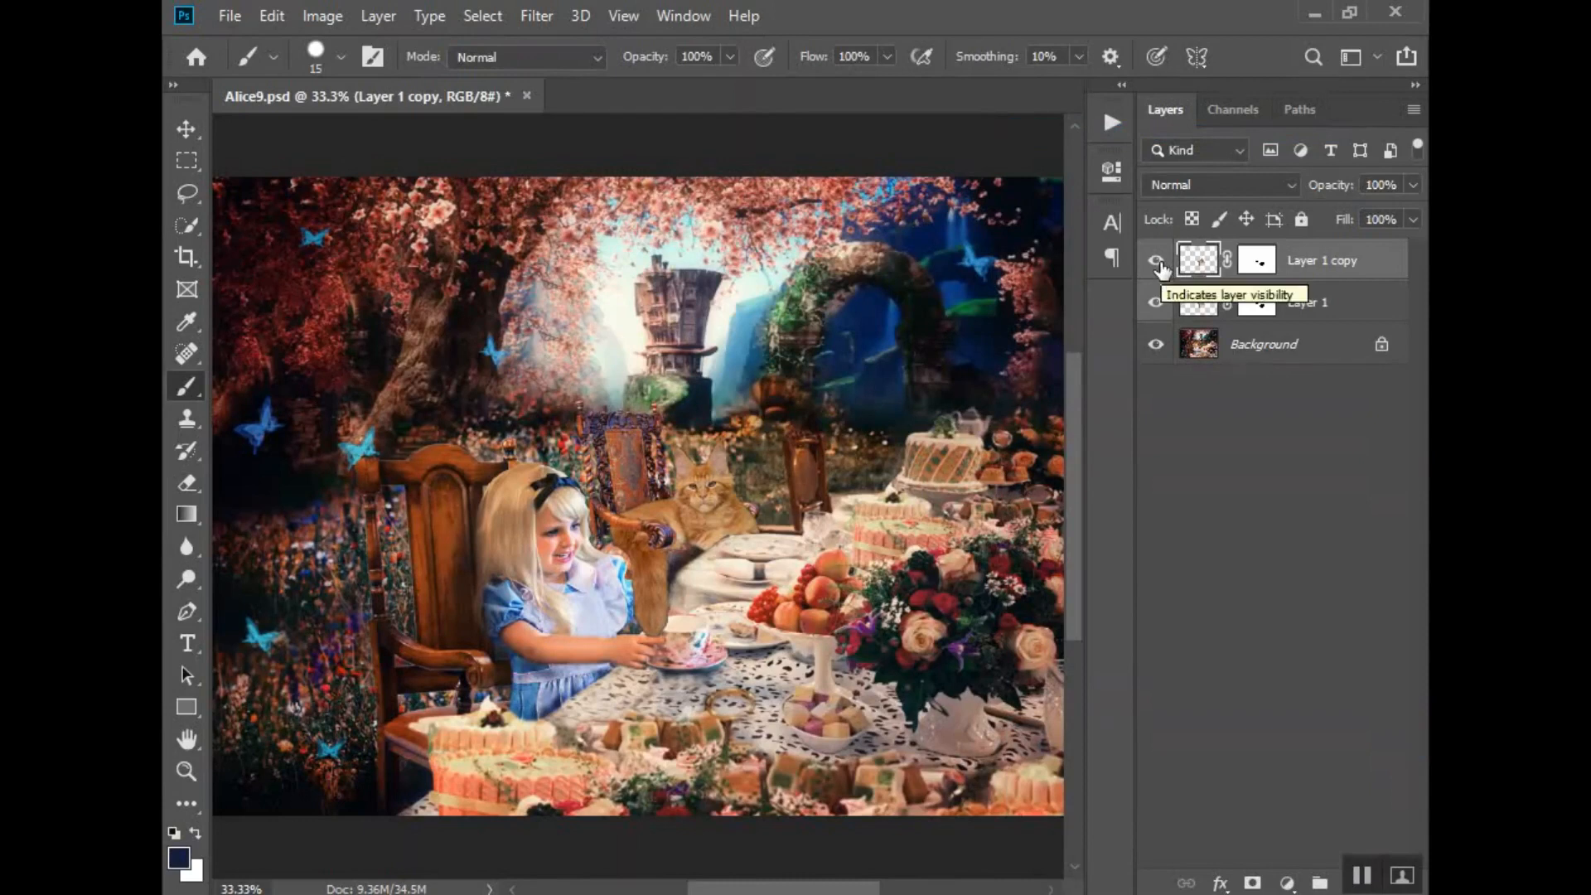
{"action": "left_click", "coordinate": [1155, 302]}
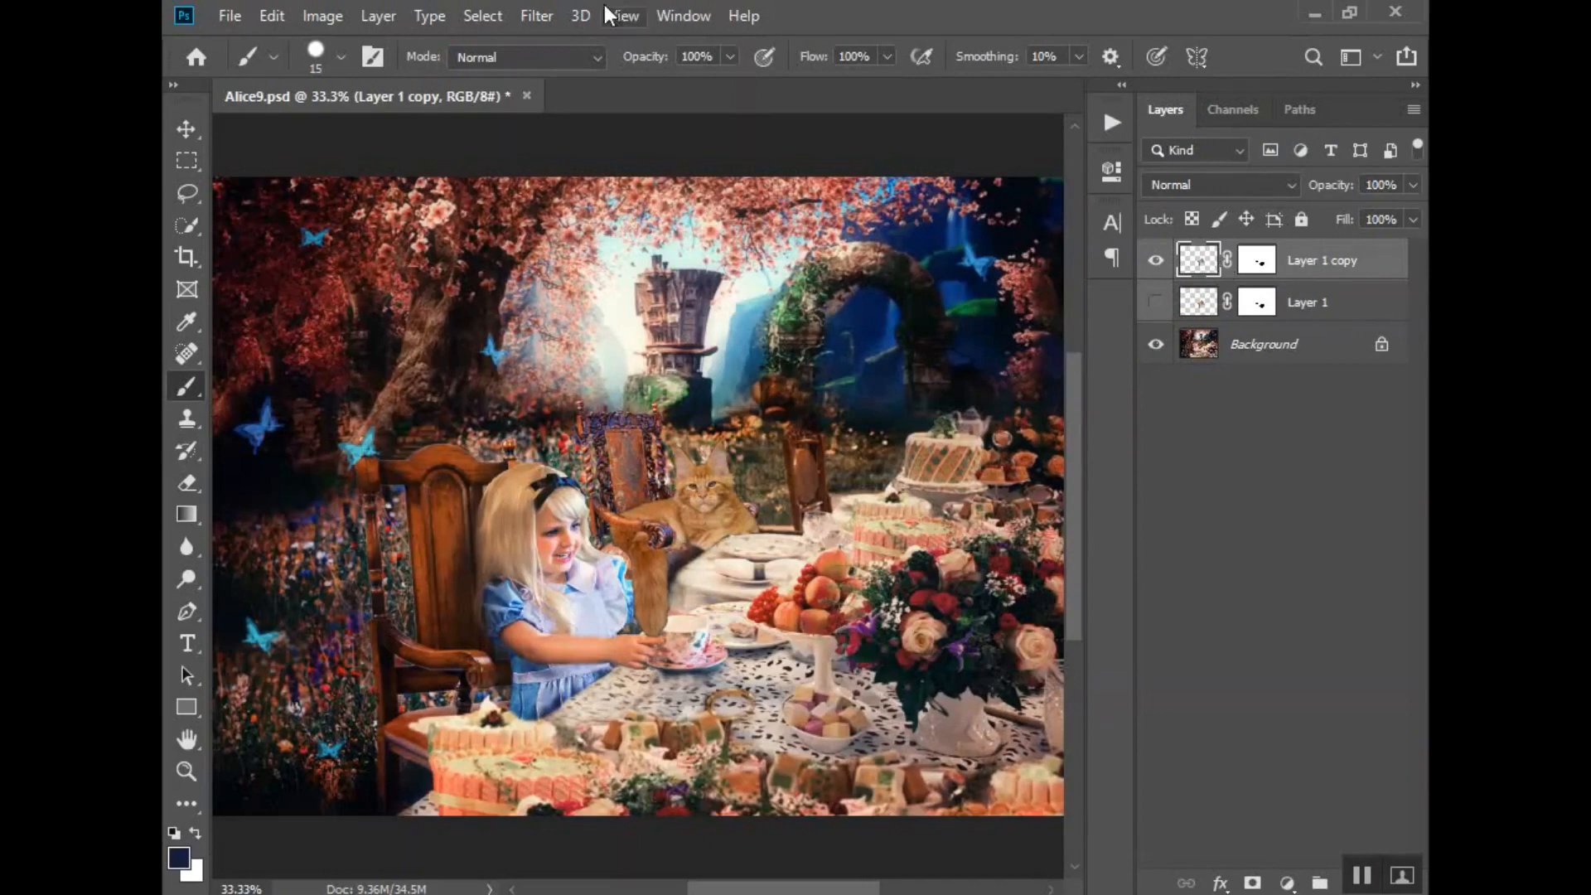
- Recolour the cat on Layer 1 copy purple using Hue/Saturation, with the hue at -97 and the saturation raised
{"action": "left_click", "coordinate": [330, 18]}
{"action": "mouse_move", "coordinate": [352, 83]}
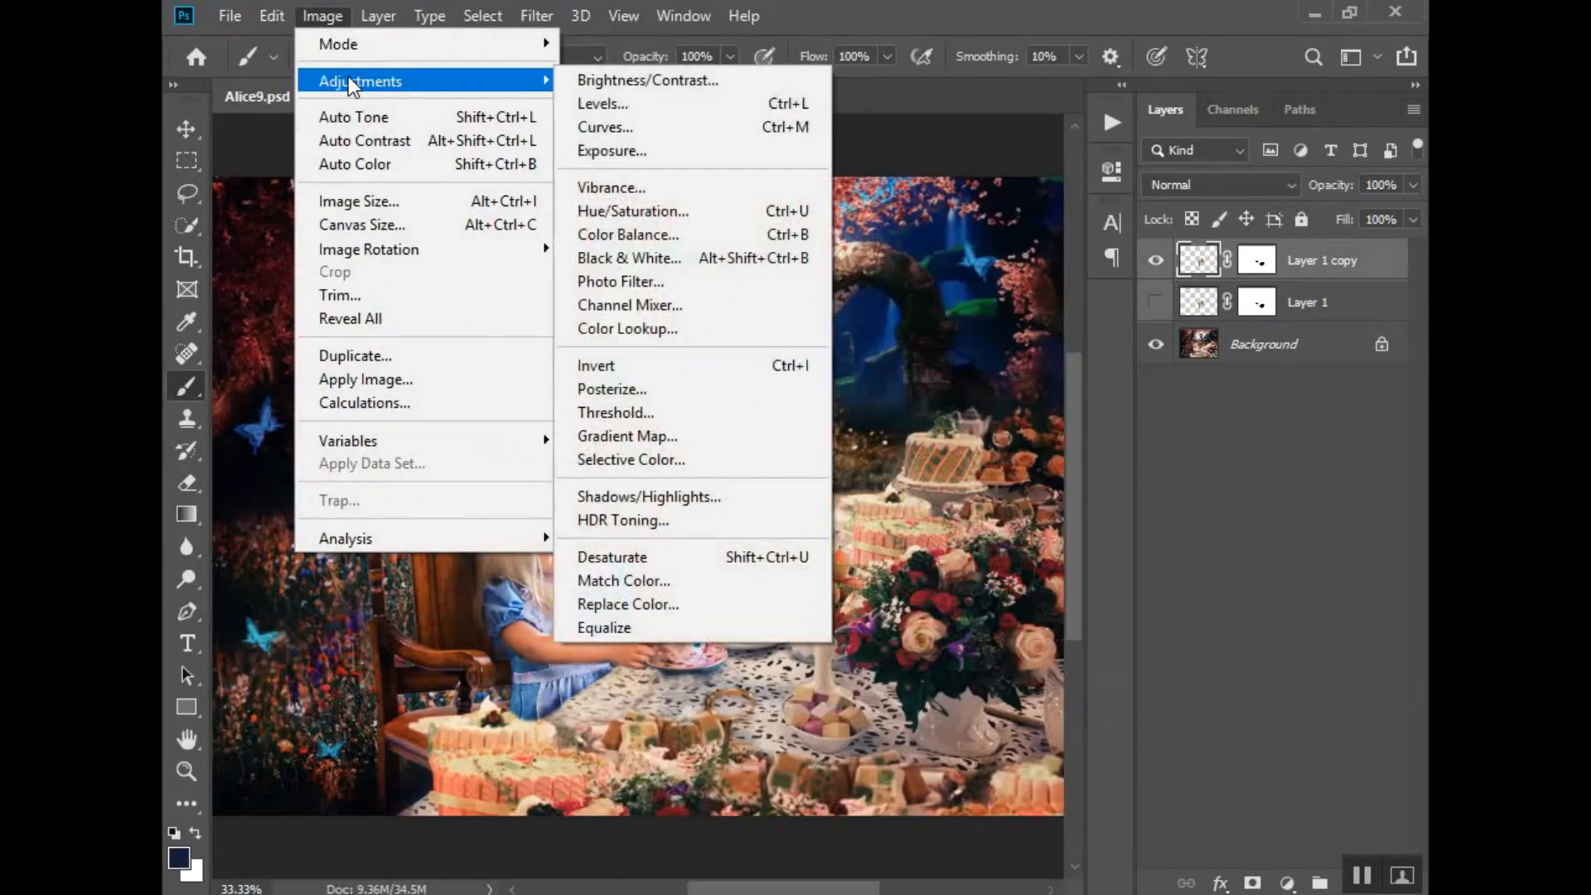
{"action": "left_click", "coordinate": [767, 217]}
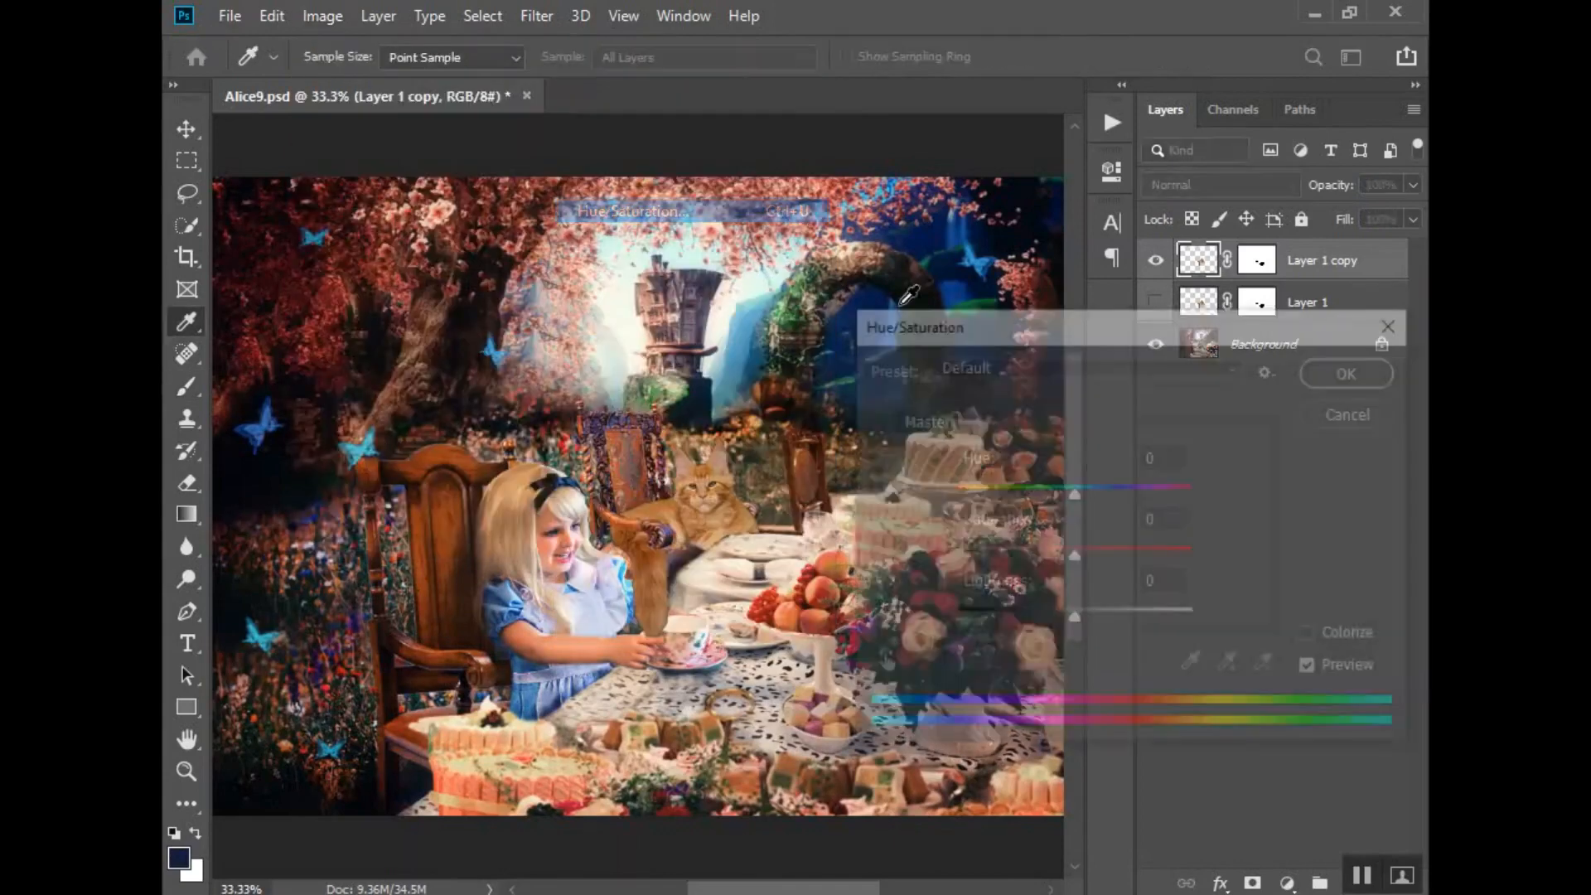
{"action": "left_click_drag", "start_coordinate": [1074, 490], "coordinate": [993, 494]}
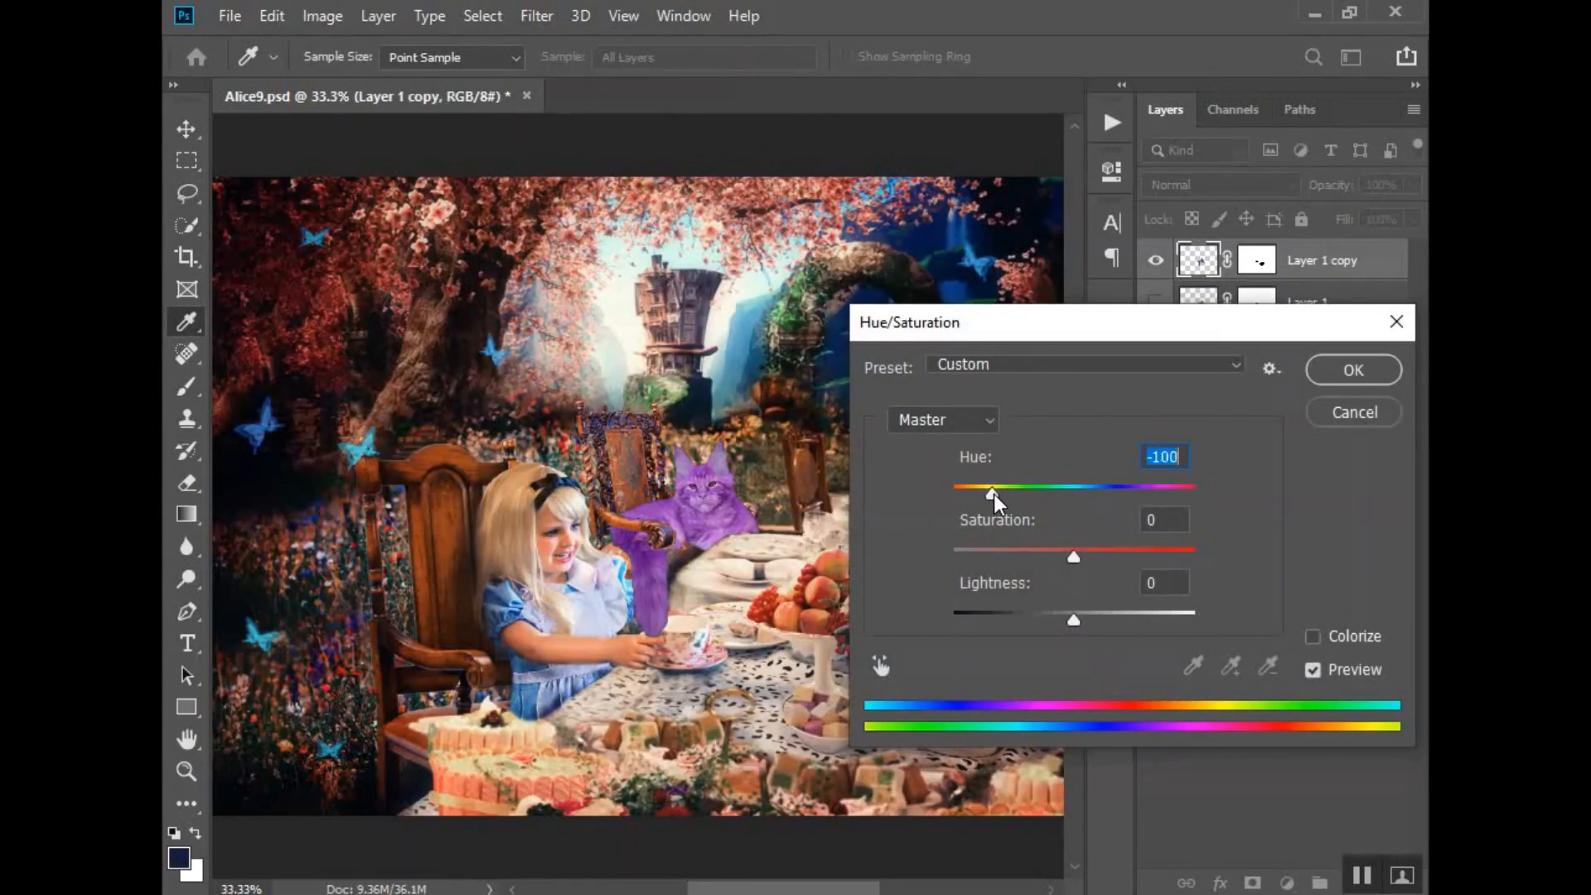
{"action": "left_click_drag", "start_coordinate": [992, 494], "coordinate": [995, 494]}
{"action": "left_click_drag", "start_coordinate": [1075, 556], "coordinate": [1099, 559]}
{"action": "left_click_drag", "start_coordinate": [1102, 559], "coordinate": [1106, 558]}
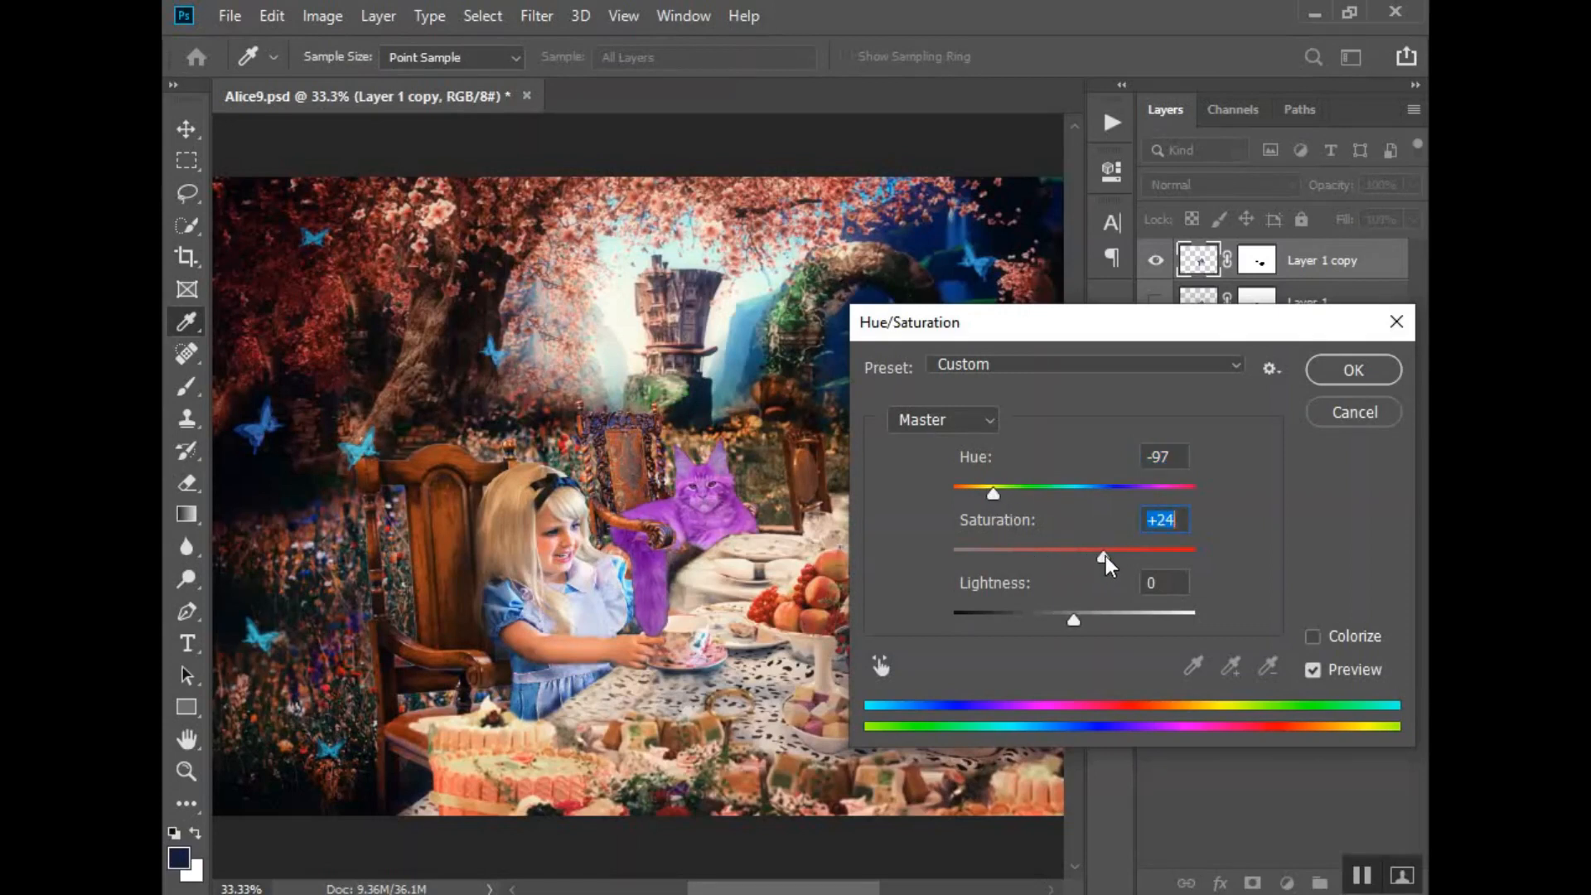
{"action": "left_click_drag", "start_coordinate": [1105, 556], "coordinate": [1108, 555]}
{"action": "left_click", "coordinate": [1375, 378]}
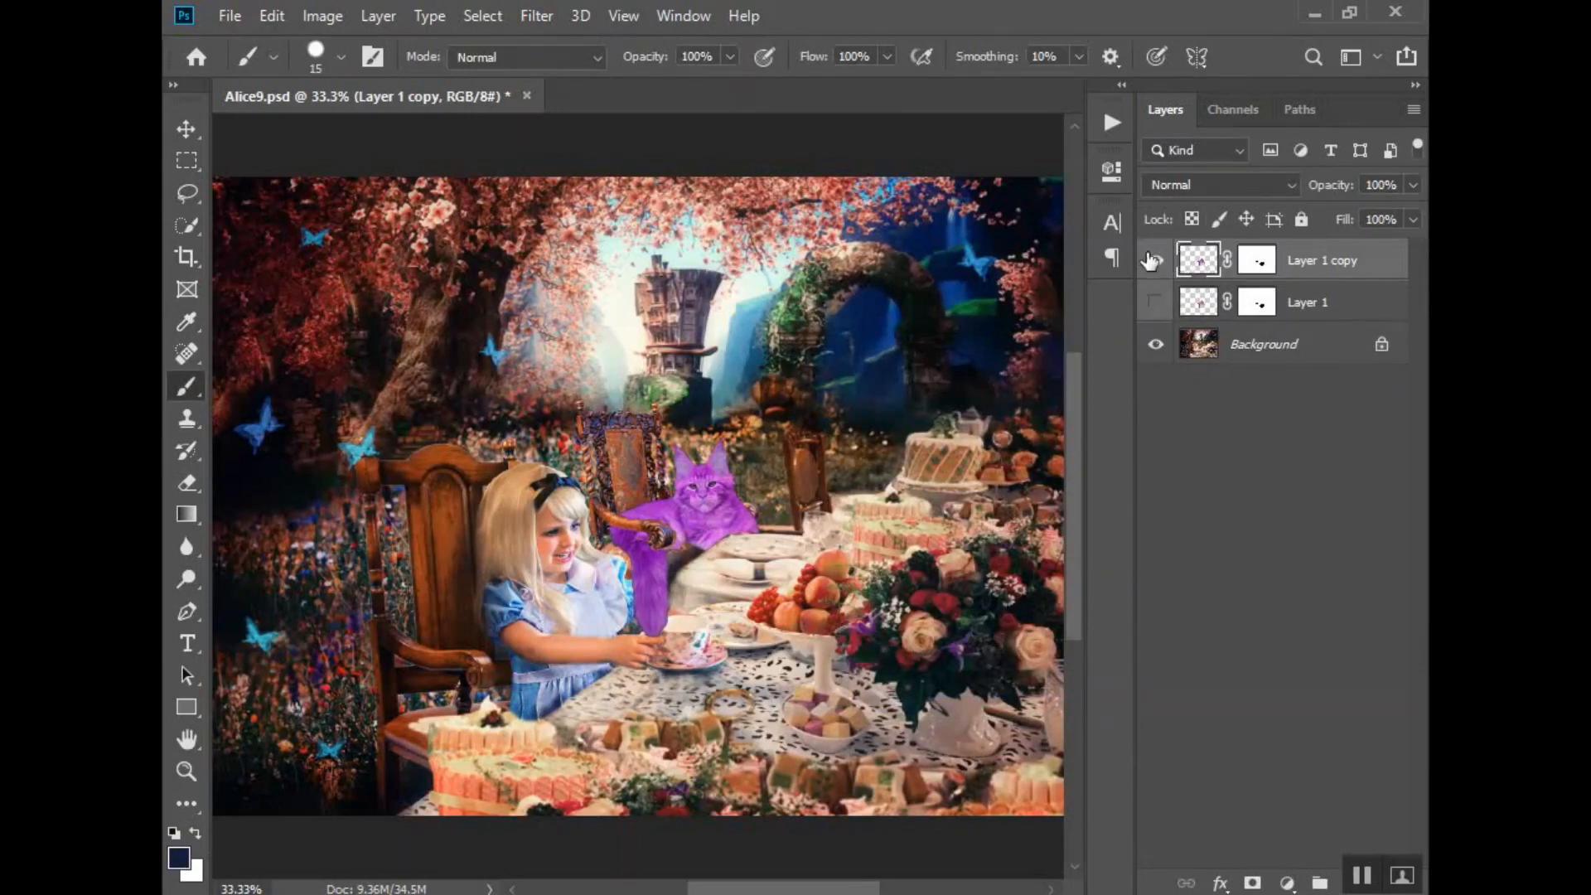
- Mask out the first eye of the purple cat on Layer 1 copy's mask with a 6 px black brush
{"action": "key", "text": "z"}
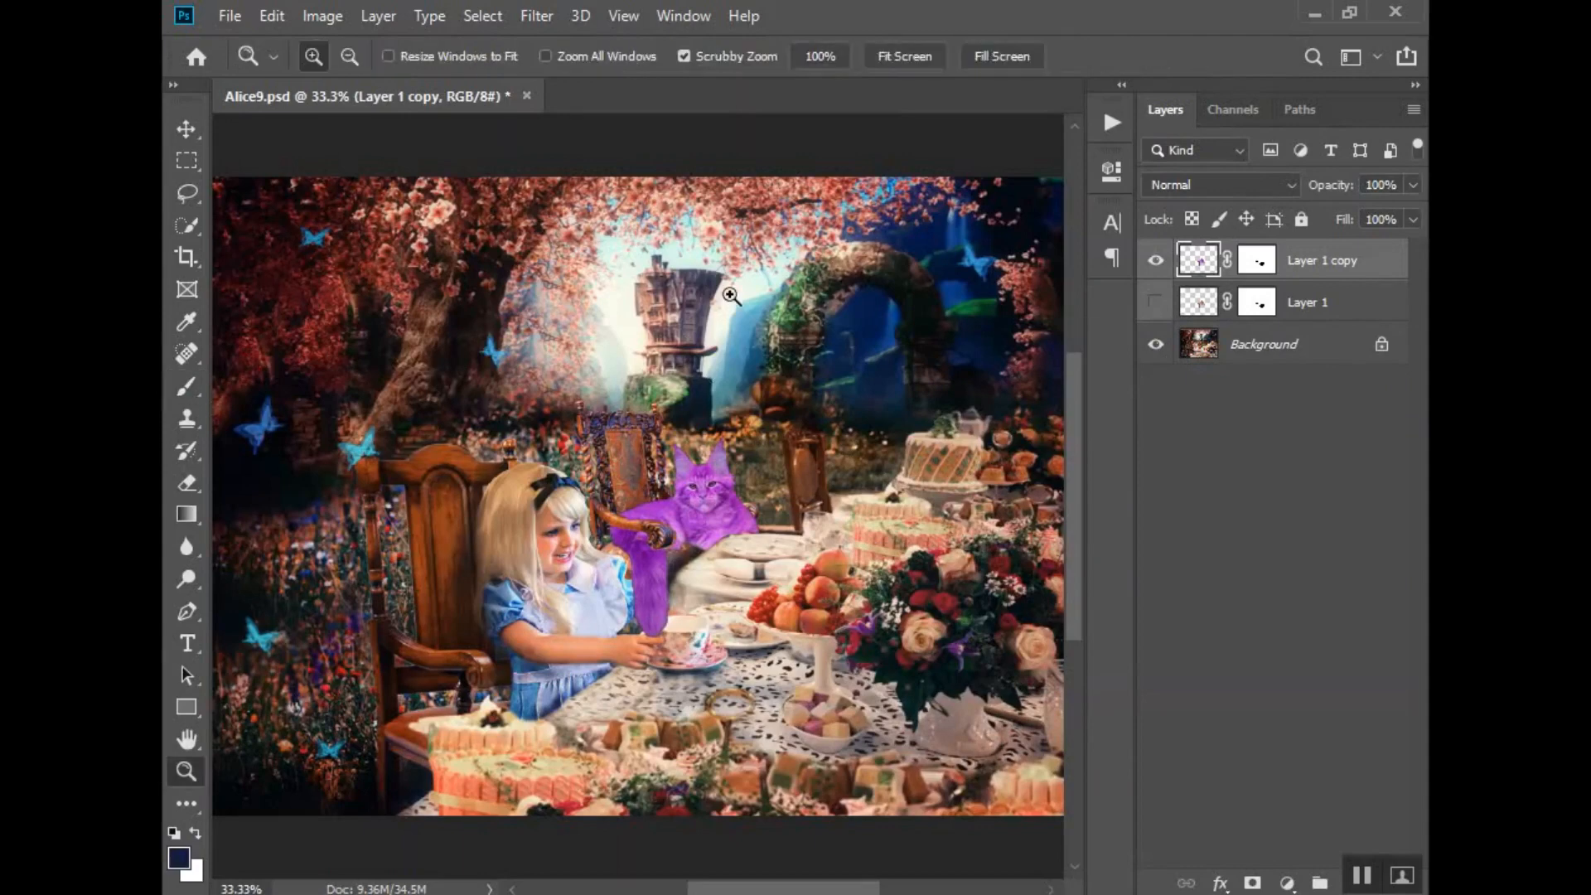
{"action": "left_click", "coordinate": [703, 495]}
{"action": "left_click", "coordinate": [736, 527]}
{"action": "left_click", "coordinate": [735, 527]}
{"action": "key", "text": "b"}
{"action": "scroll", "coordinate": [705, 425], "scroll_direction": "up", "scroll_amount": 2}
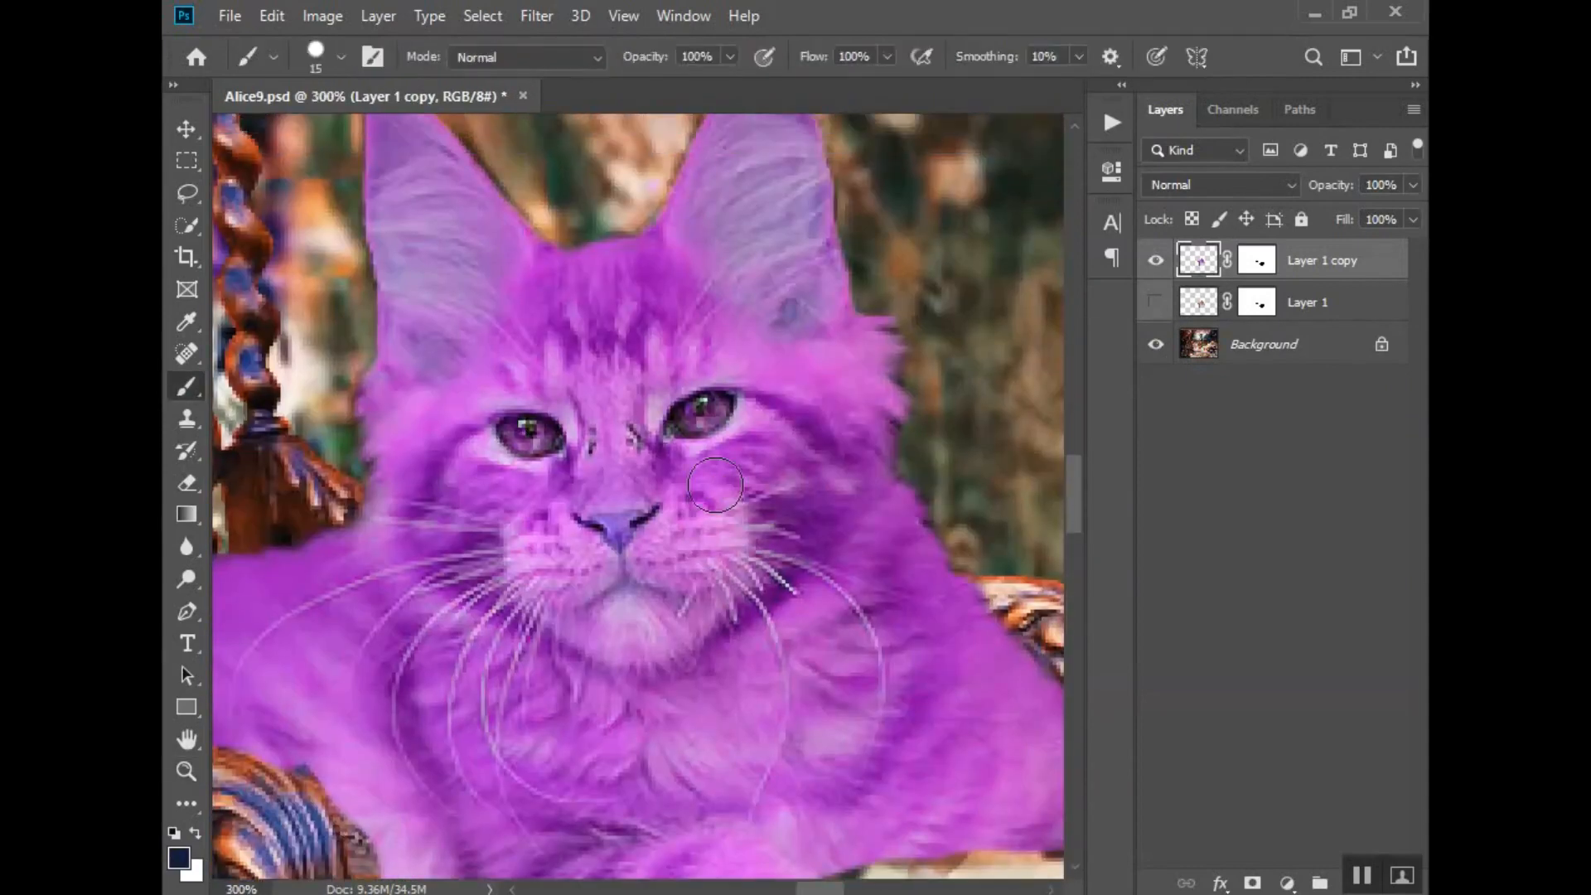
{"action": "key", "text": "bracketleft"}
{"action": "key", "text": "bracketleft"}
{"action": "key", "text": "bracketleft"}
{"action": "key", "text": "bracketleft"}
{"action": "key", "text": "bracketleft"}
{"action": "left_click", "coordinate": [1257, 260]}
{"action": "key", "text": "x"}
{"action": "mouse_move", "coordinate": [714, 416]}
{"action": "left_mouse_down"}
{"action": "mouse_move", "coordinate": [686, 425]}
{"action": "mouse_move", "coordinate": [719, 401]}
{"action": "mouse_move", "coordinate": [685, 415]}
{"action": "left_mouse_up"}
{"action": "key", "text": "x"}
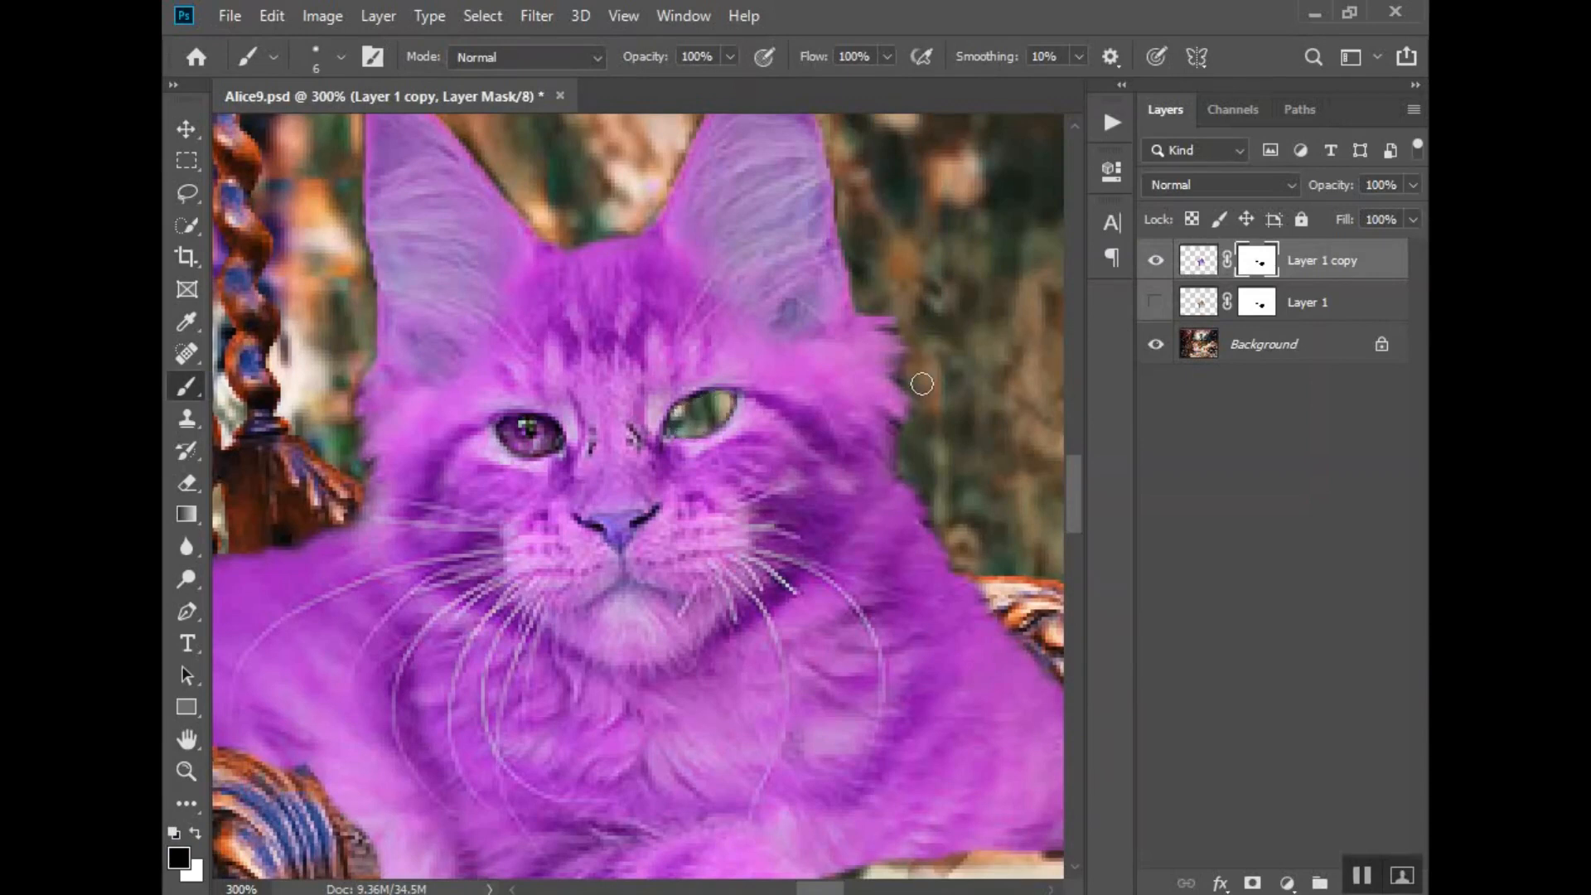
- Show the original Layer 1 beneath the purple copy and mask out the cat's other eye on the copy
{"action": "left_click", "coordinate": [1158, 261]}
{"action": "left_click", "coordinate": [1157, 261]}
{"action": "left_click", "coordinate": [1260, 307]}
{"action": "left_click", "coordinate": [1256, 264]}
{"action": "left_click", "coordinate": [1155, 261]}
{"action": "left_click", "coordinate": [1155, 262]}
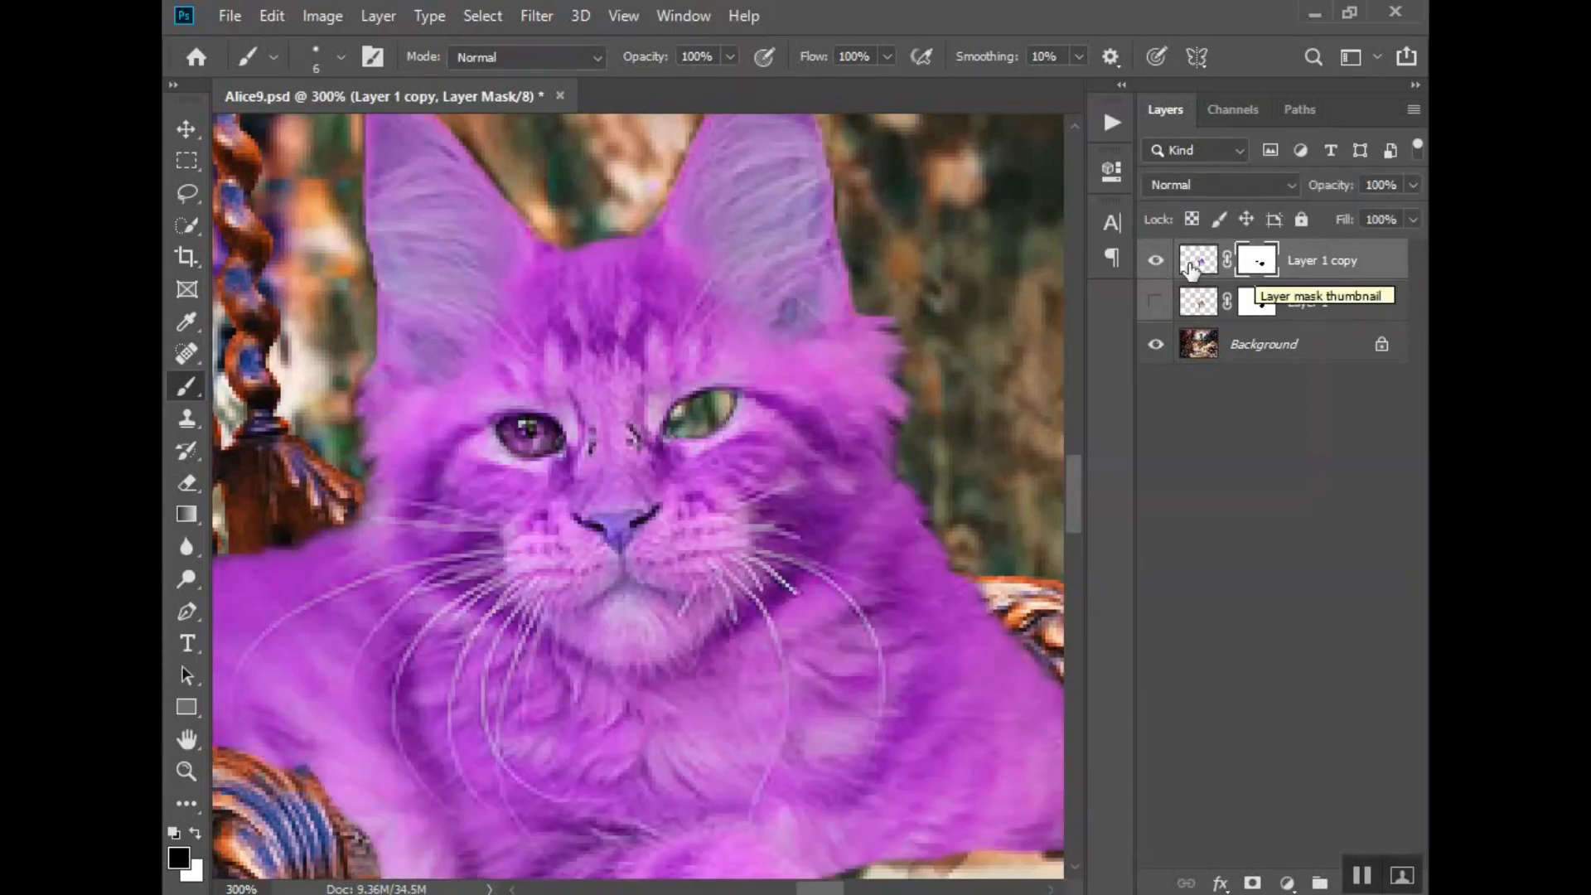
{"action": "left_click", "coordinate": [1154, 302]}
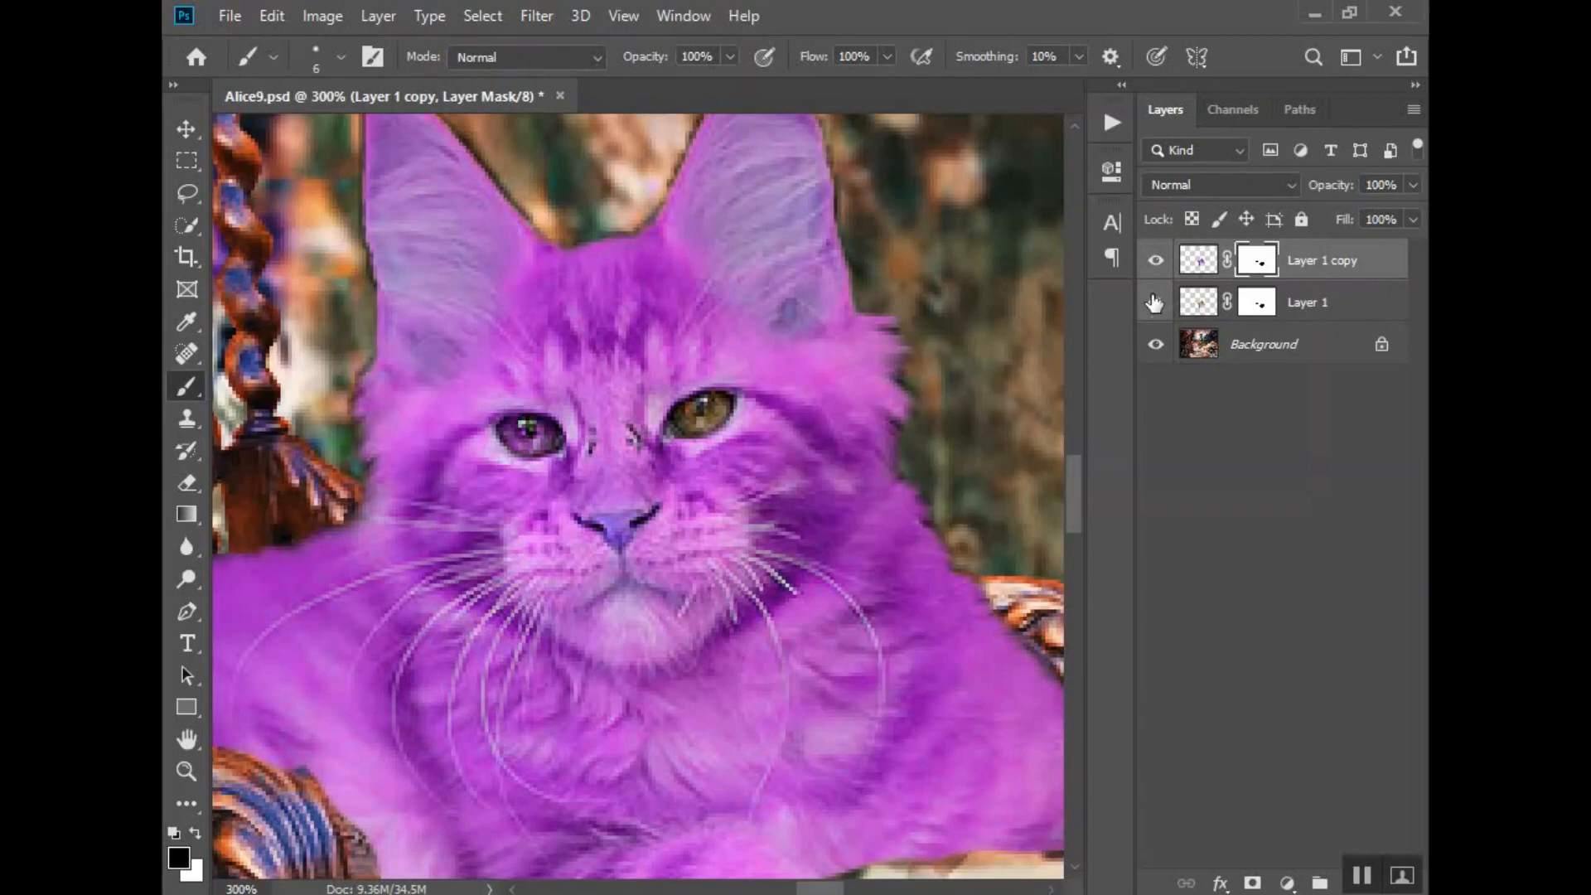
{"action": "left_click", "coordinate": [1154, 302]}
{"action": "left_click", "coordinate": [1154, 302]}
{"action": "mouse_move", "coordinate": [506, 428]}
{"action": "left_mouse_down"}
{"action": "mouse_move", "coordinate": [552, 431]}
{"action": "mouse_move", "coordinate": [545, 446]}
{"action": "mouse_move", "coordinate": [510, 430]}
{"action": "left_mouse_up"}
- Merge Layer 1 copy and Layer 1 into a single cat layer
{"action": "left_click", "coordinate": [1200, 265]}
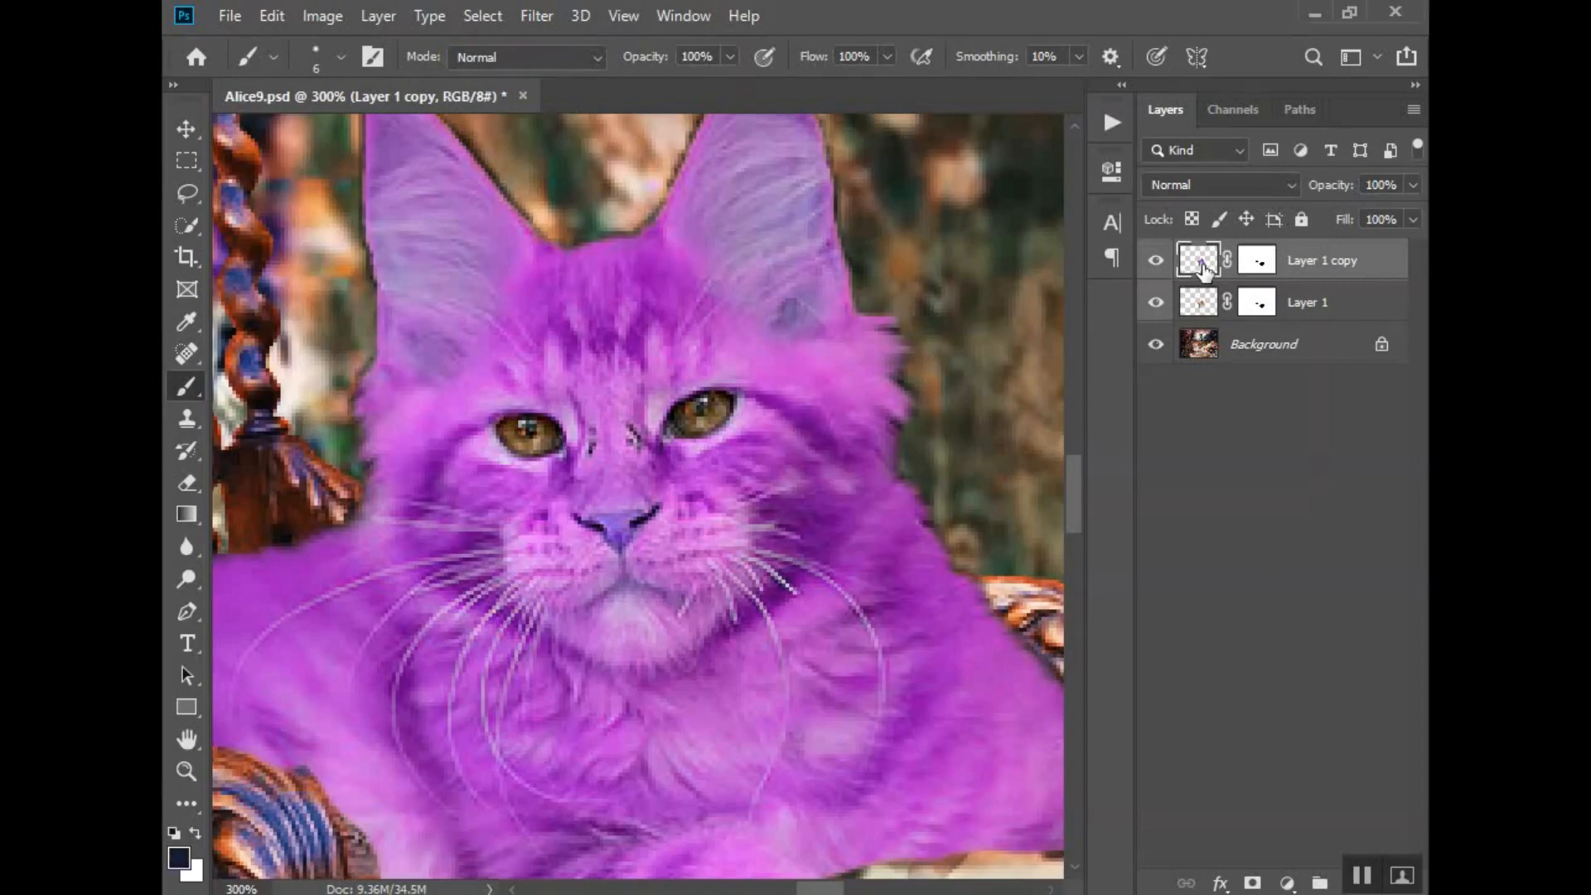
{"action": "left_click", "coordinate": [1359, 304], "text": "ctrl"}
{"action": "right_click", "coordinate": [1358, 304]}
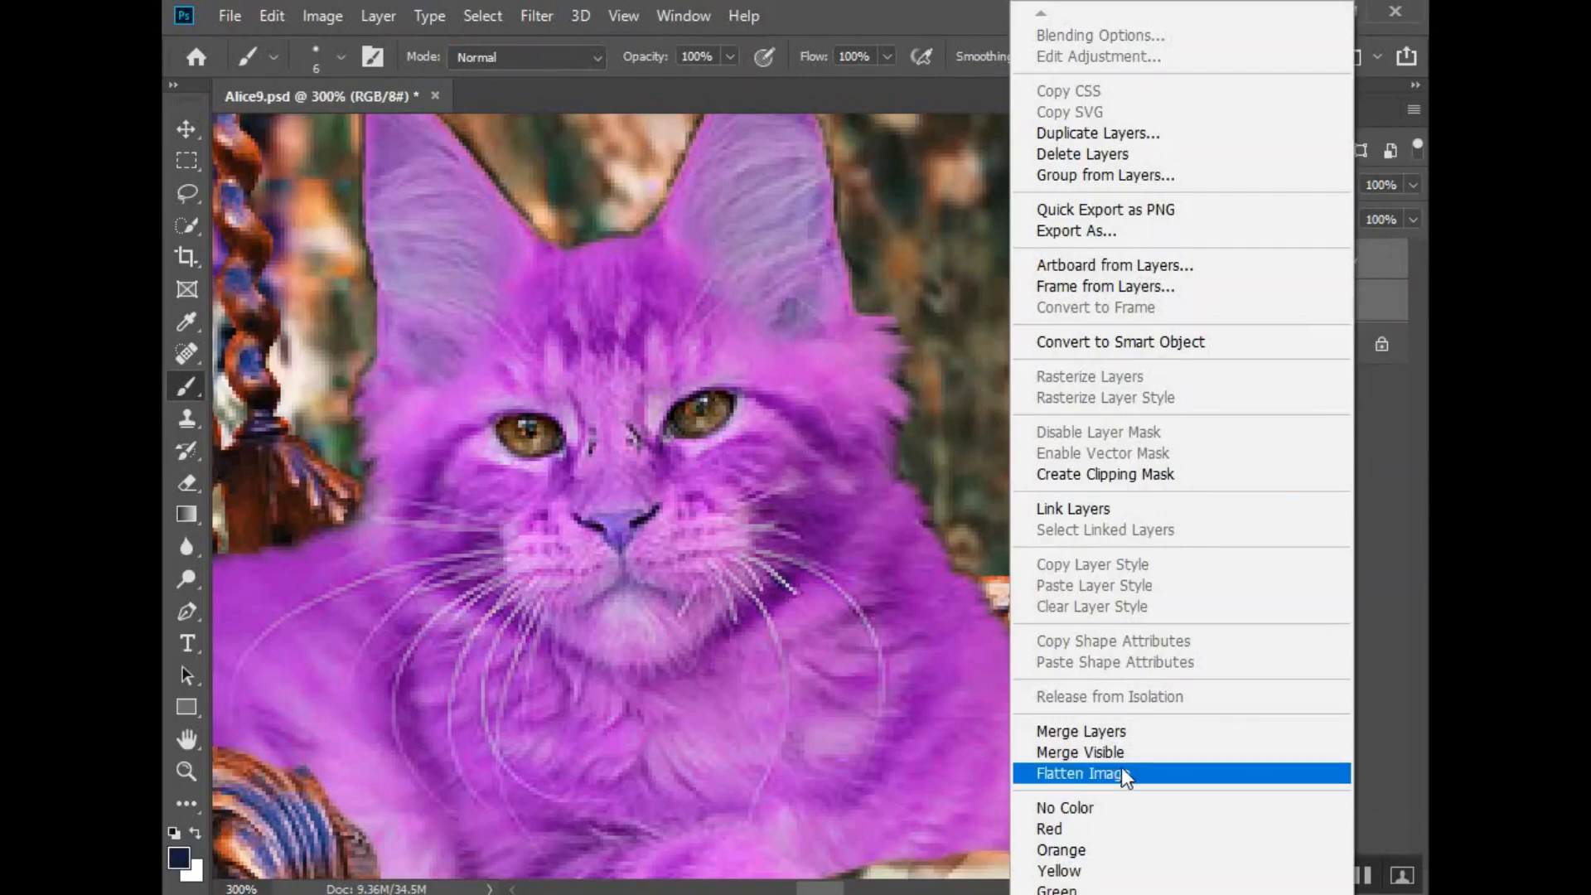
{"action": "left_click", "coordinate": [1124, 733]}
- Duplicate the merged cat layer as Layer 1 copy 2 within Alice9.psd and hide Layer 1 copy
{"action": "right_click", "coordinate": [1251, 260]}
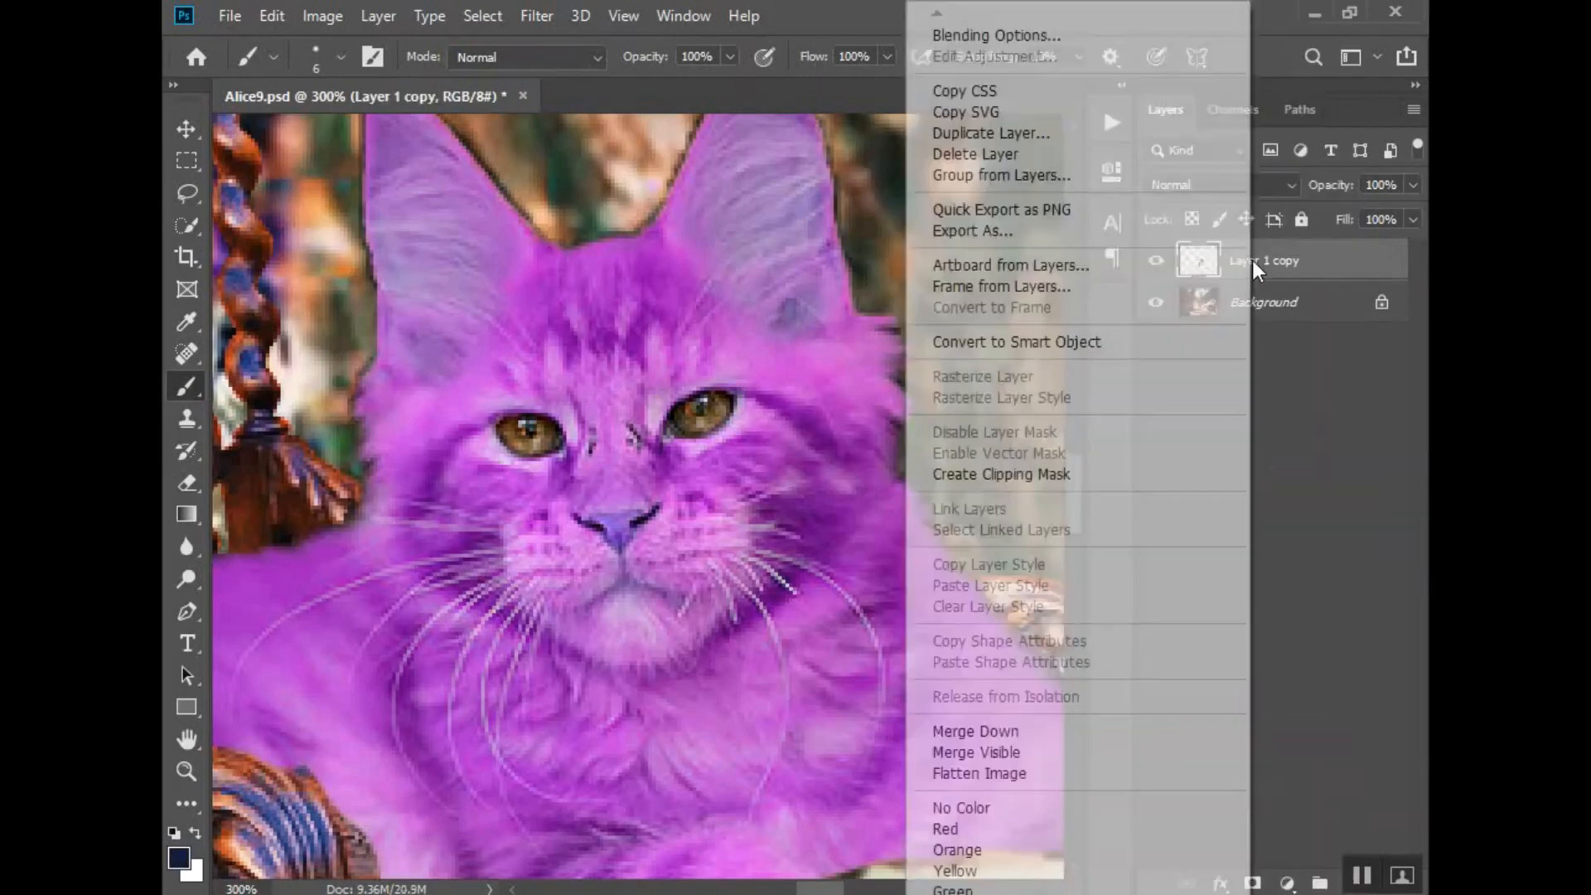
{"action": "left_click", "coordinate": [1036, 132]}
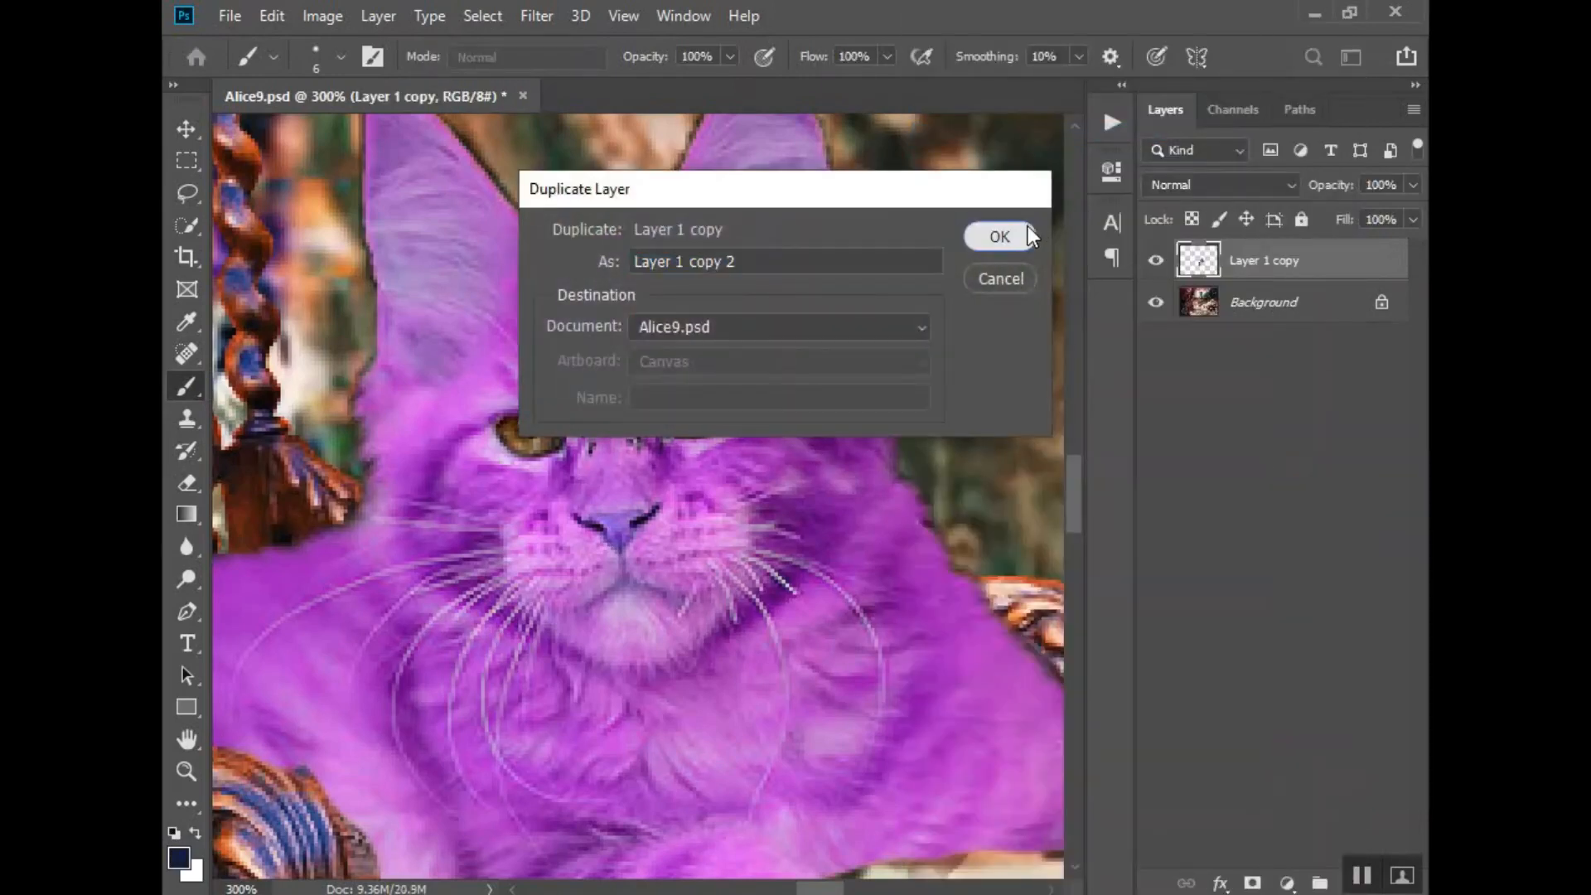
{"action": "left_click", "coordinate": [1019, 232]}
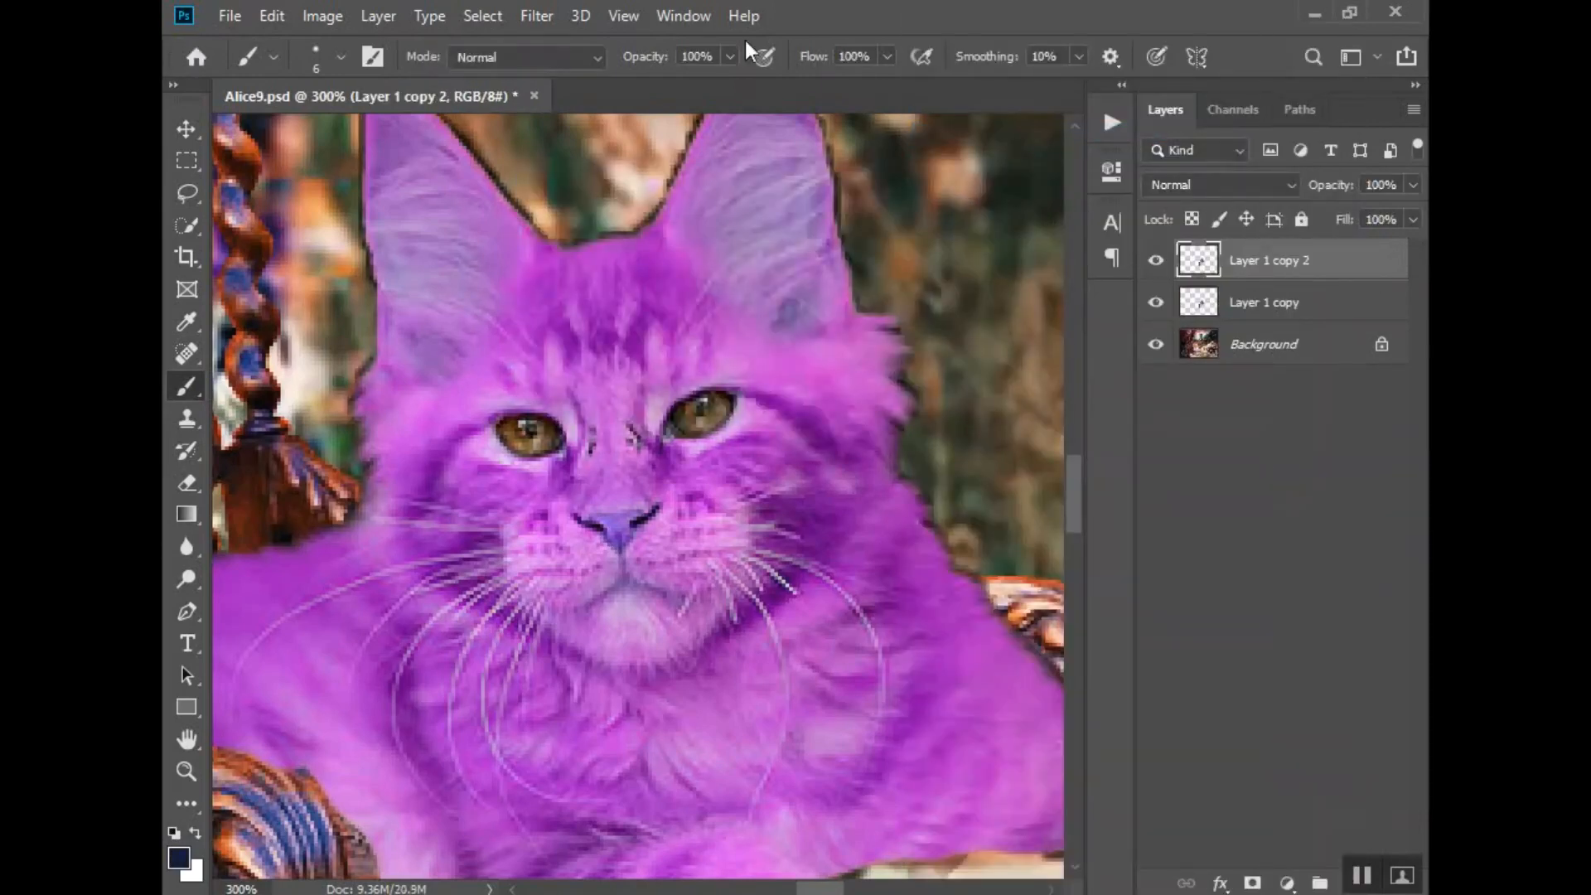
{"action": "left_click", "coordinate": [1155, 302]}
- Open Layer 1 copy 2 in the Camera Raw Filter
{"action": "left_click", "coordinate": [540, 18]}
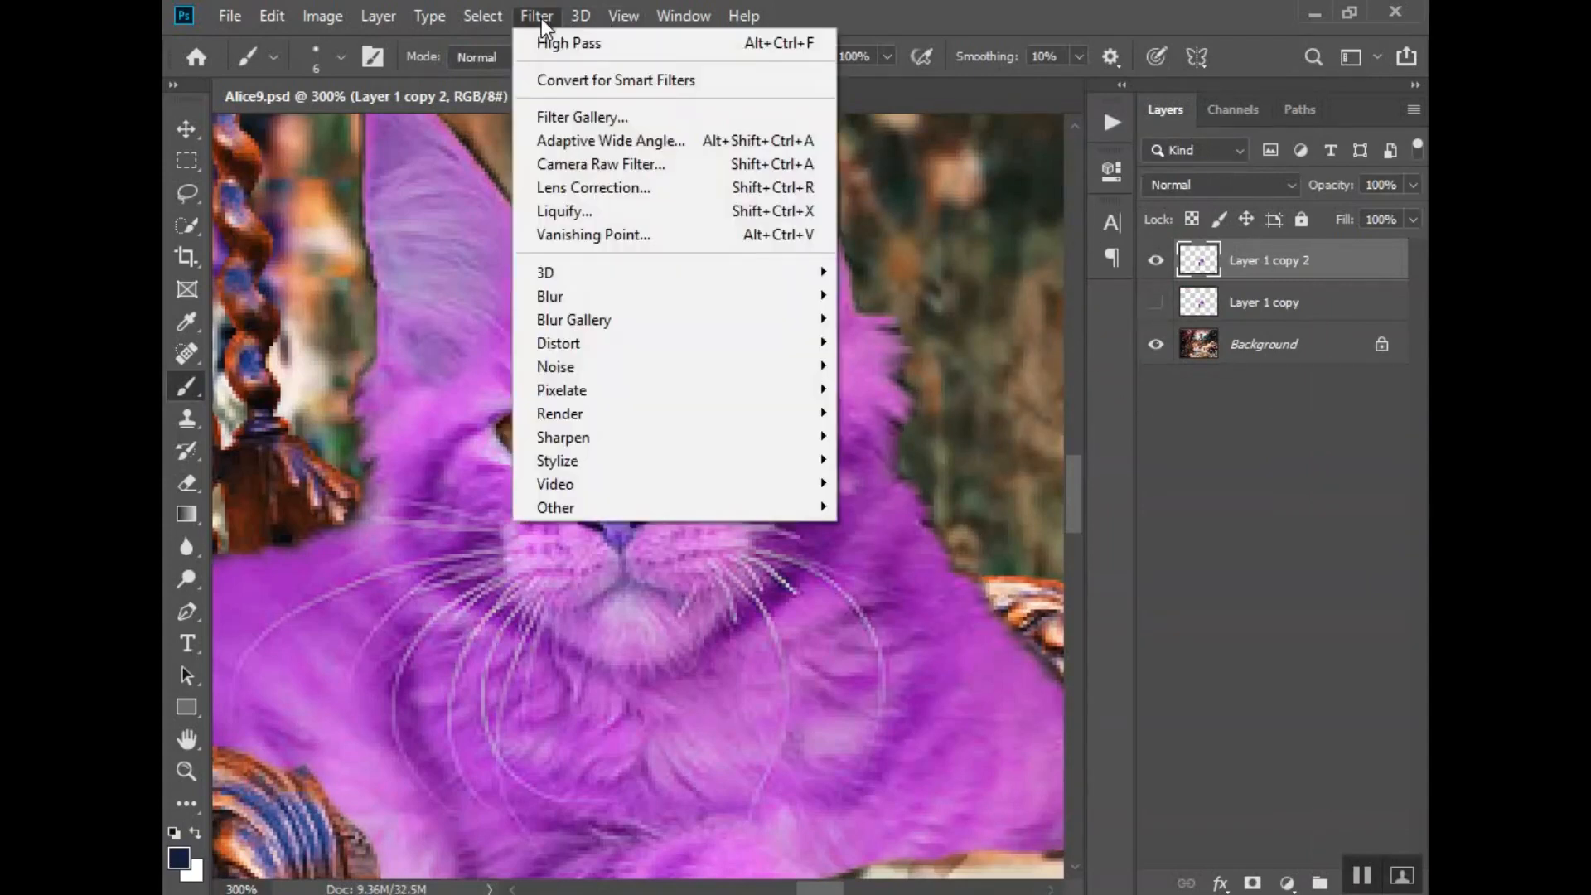
{"action": "left_click", "coordinate": [586, 163]}
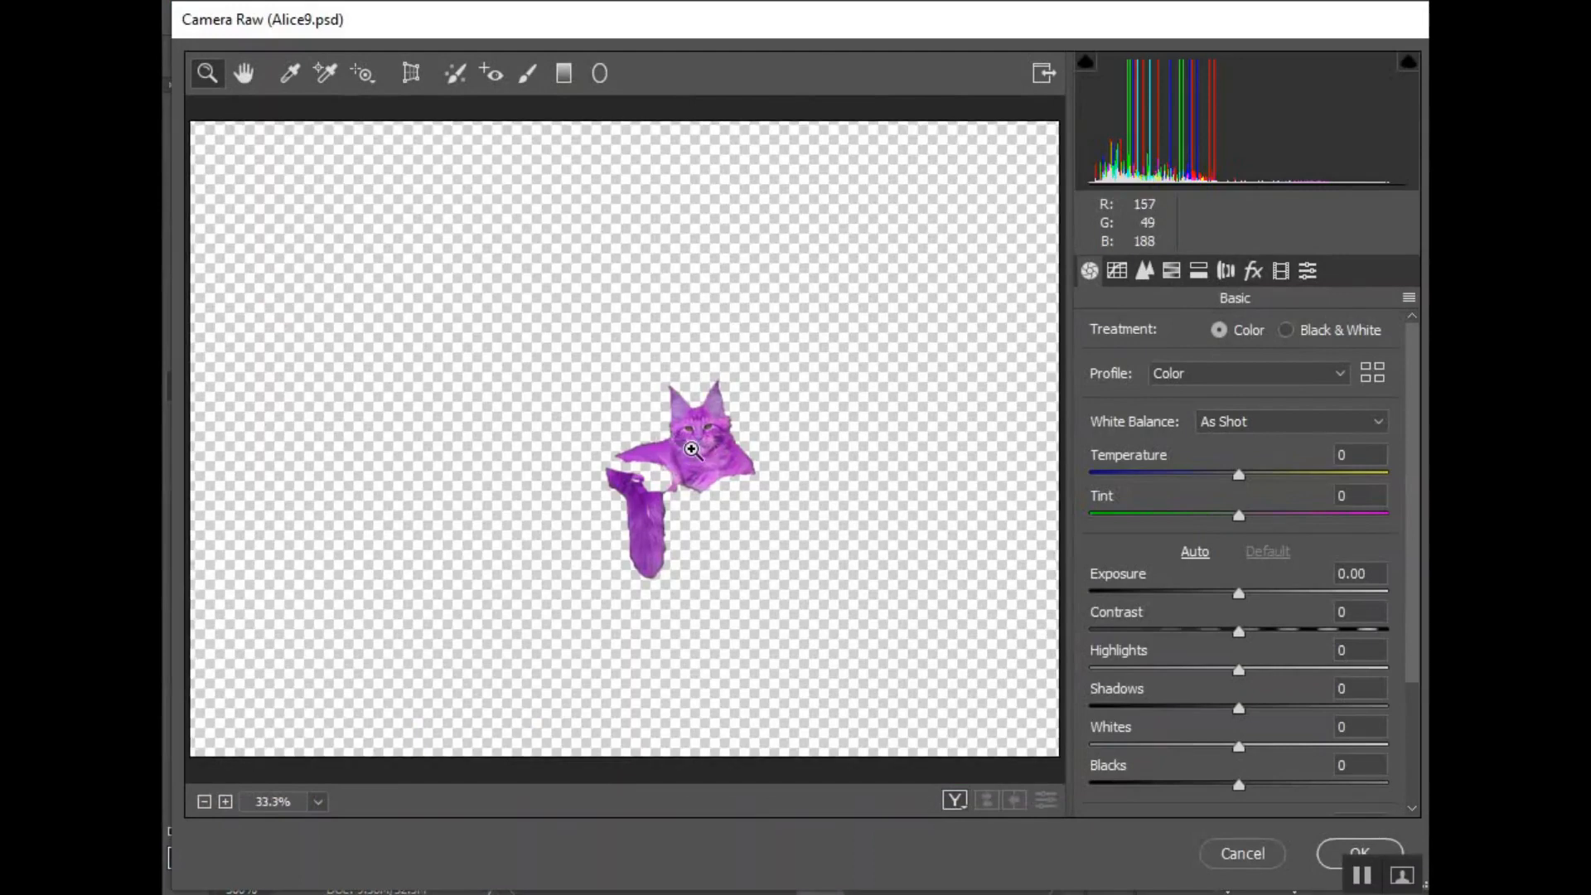
{"action": "left_click", "coordinate": [691, 449]}
{"action": "left_click", "coordinate": [687, 447]}
{"action": "left_click", "coordinate": [675, 446]}
{"action": "left_click", "coordinate": [671, 448]}
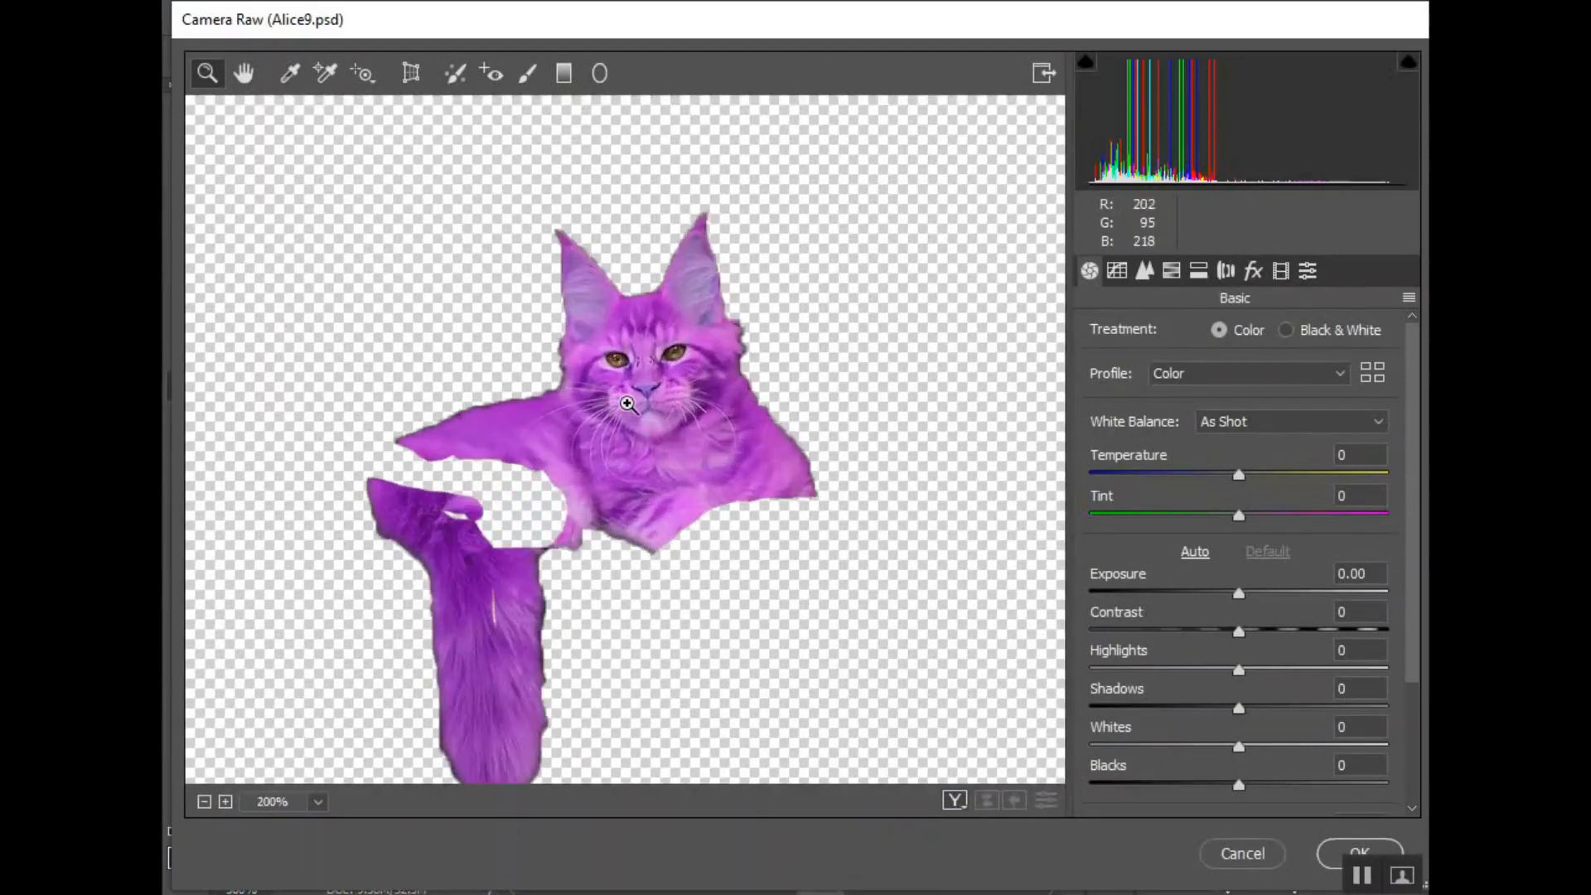
{"action": "scroll", "coordinate": [642, 469], "scroll_direction": "up", "scroll_amount": 2}
{"action": "scroll", "coordinate": [645, 474], "scroll_direction": "down", "scroll_amount": 1}
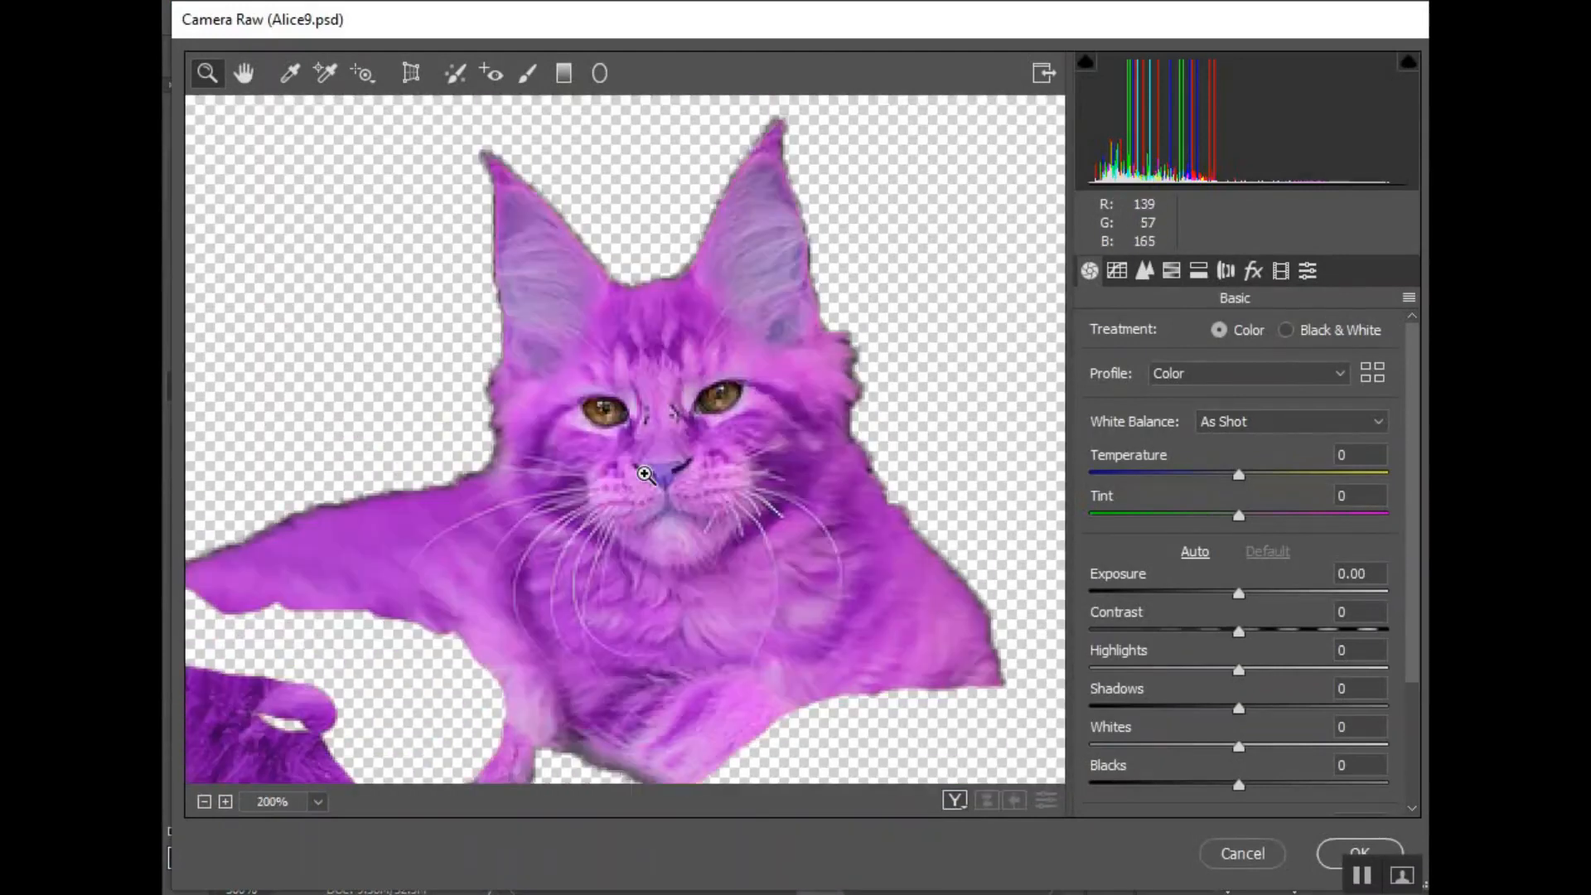
{"action": "left_click", "coordinate": [644, 474]}
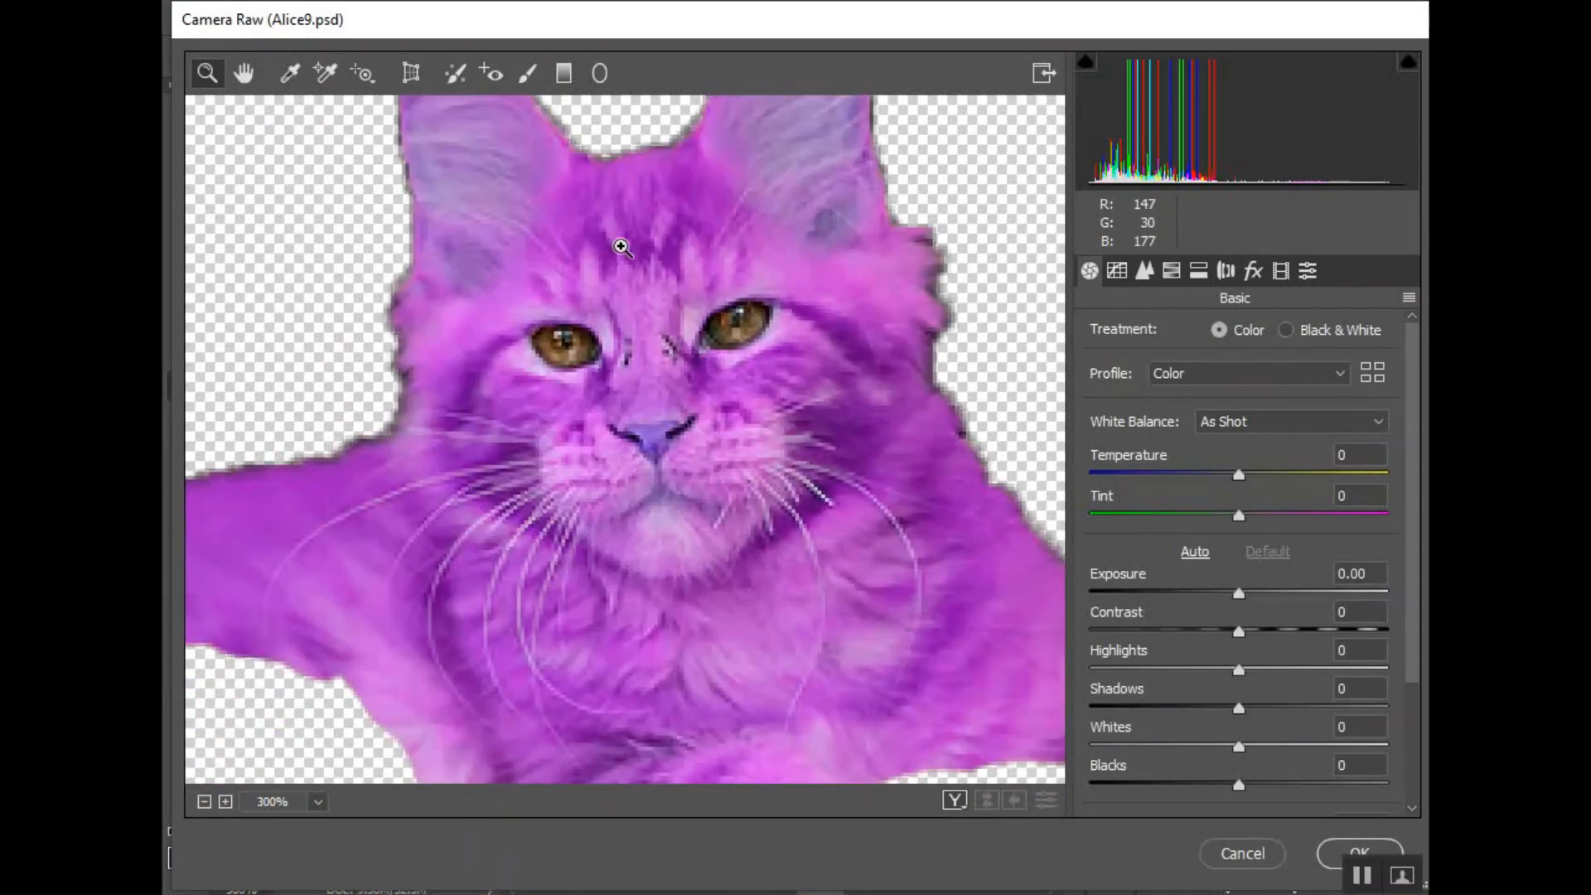
- Paint both of the cat's eyes with an Adjustment Brush set to exposure +0.55, clarity +46 and saturation +84
{"action": "left_click", "coordinate": [527, 73]}
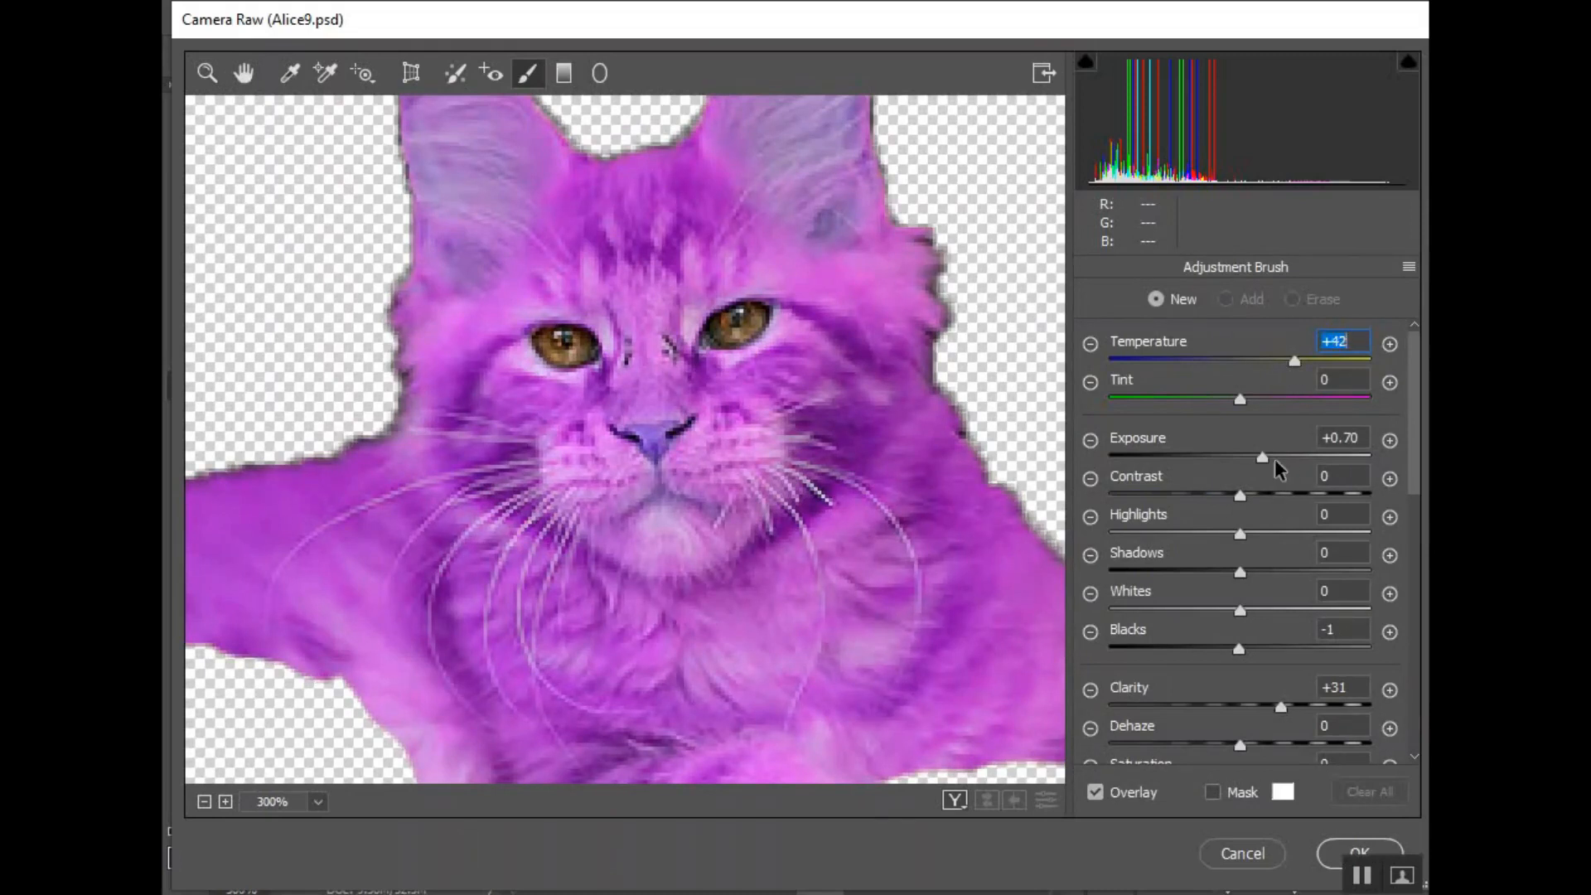
{"action": "left_click_drag", "start_coordinate": [1261, 454], "coordinate": [1256, 454]}
{"action": "scroll", "coordinate": [1256, 604], "scroll_direction": "down", "scroll_amount": 1}
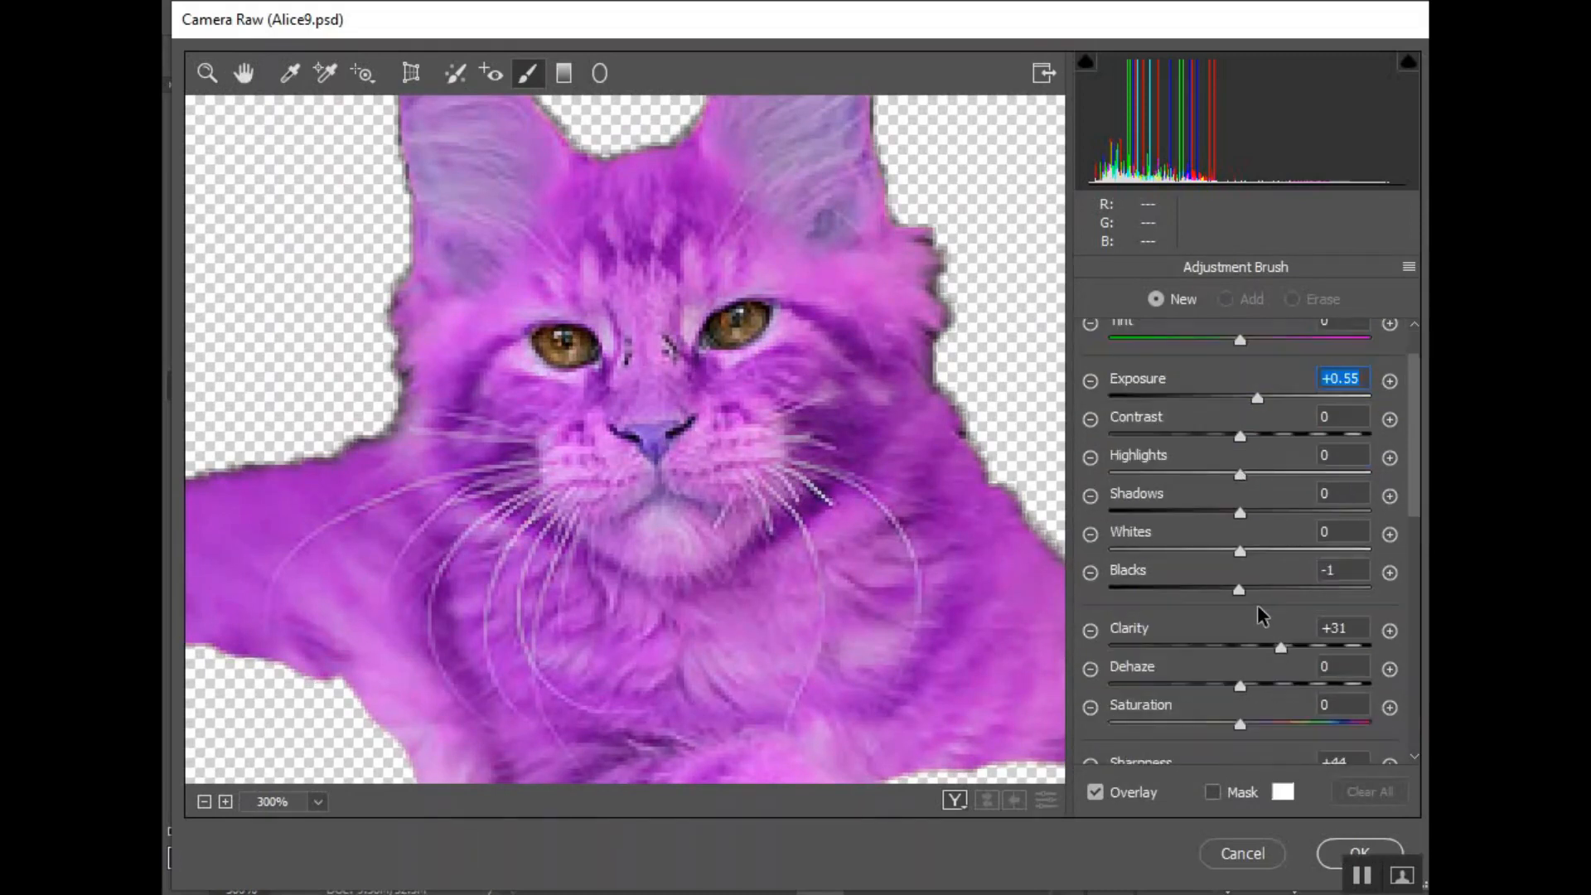
{"action": "scroll", "coordinate": [1258, 606], "scroll_direction": "down", "scroll_amount": 1}
{"action": "left_click", "coordinate": [1325, 660]}
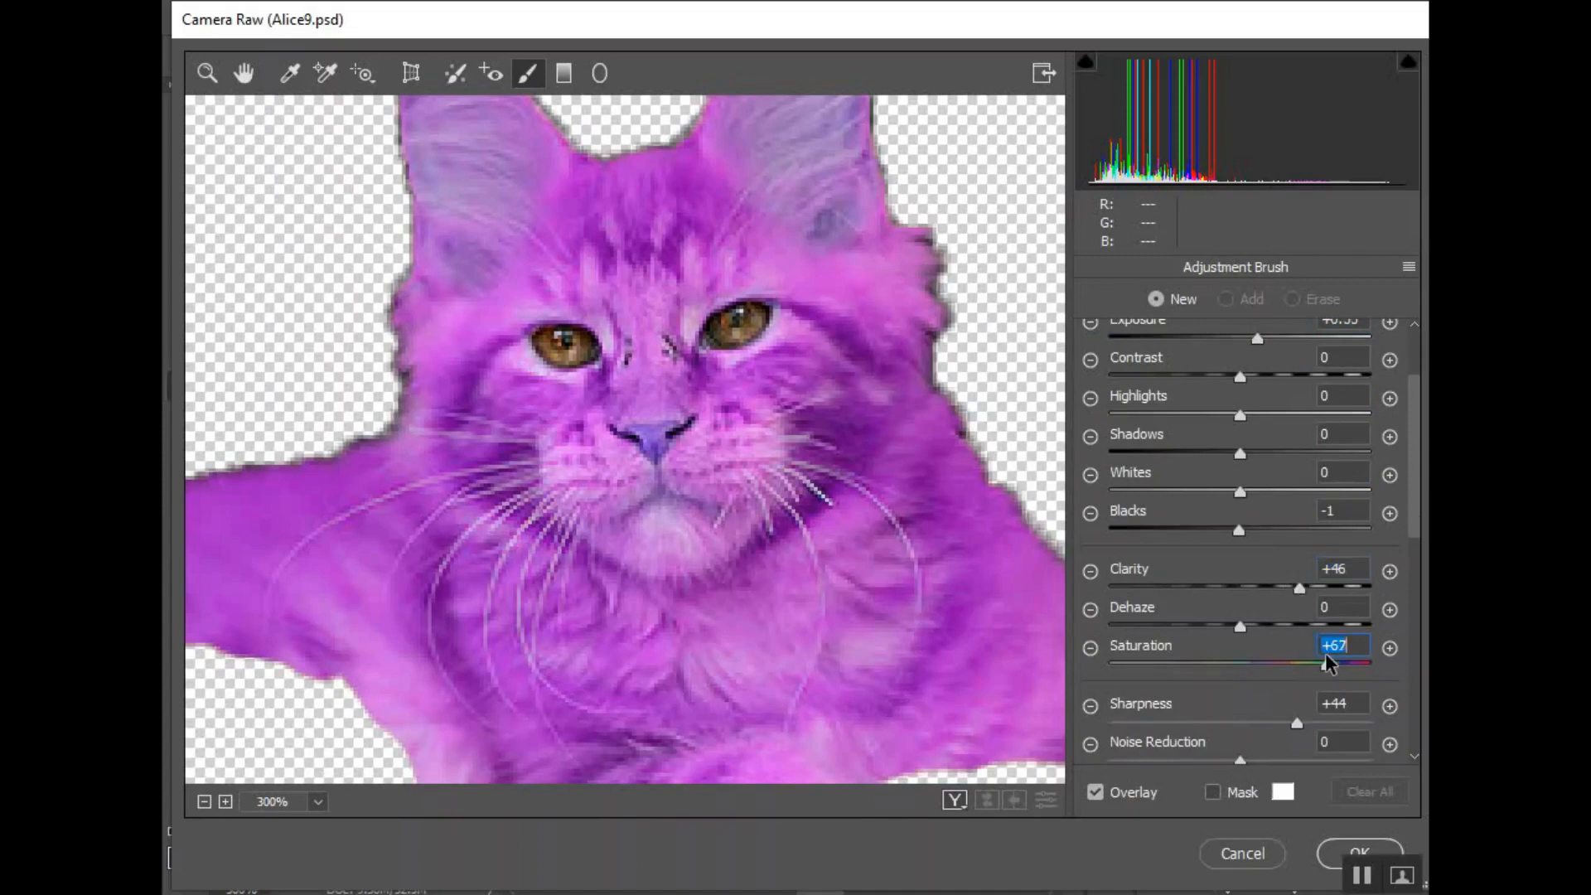
{"action": "left_click", "coordinate": [726, 332]}
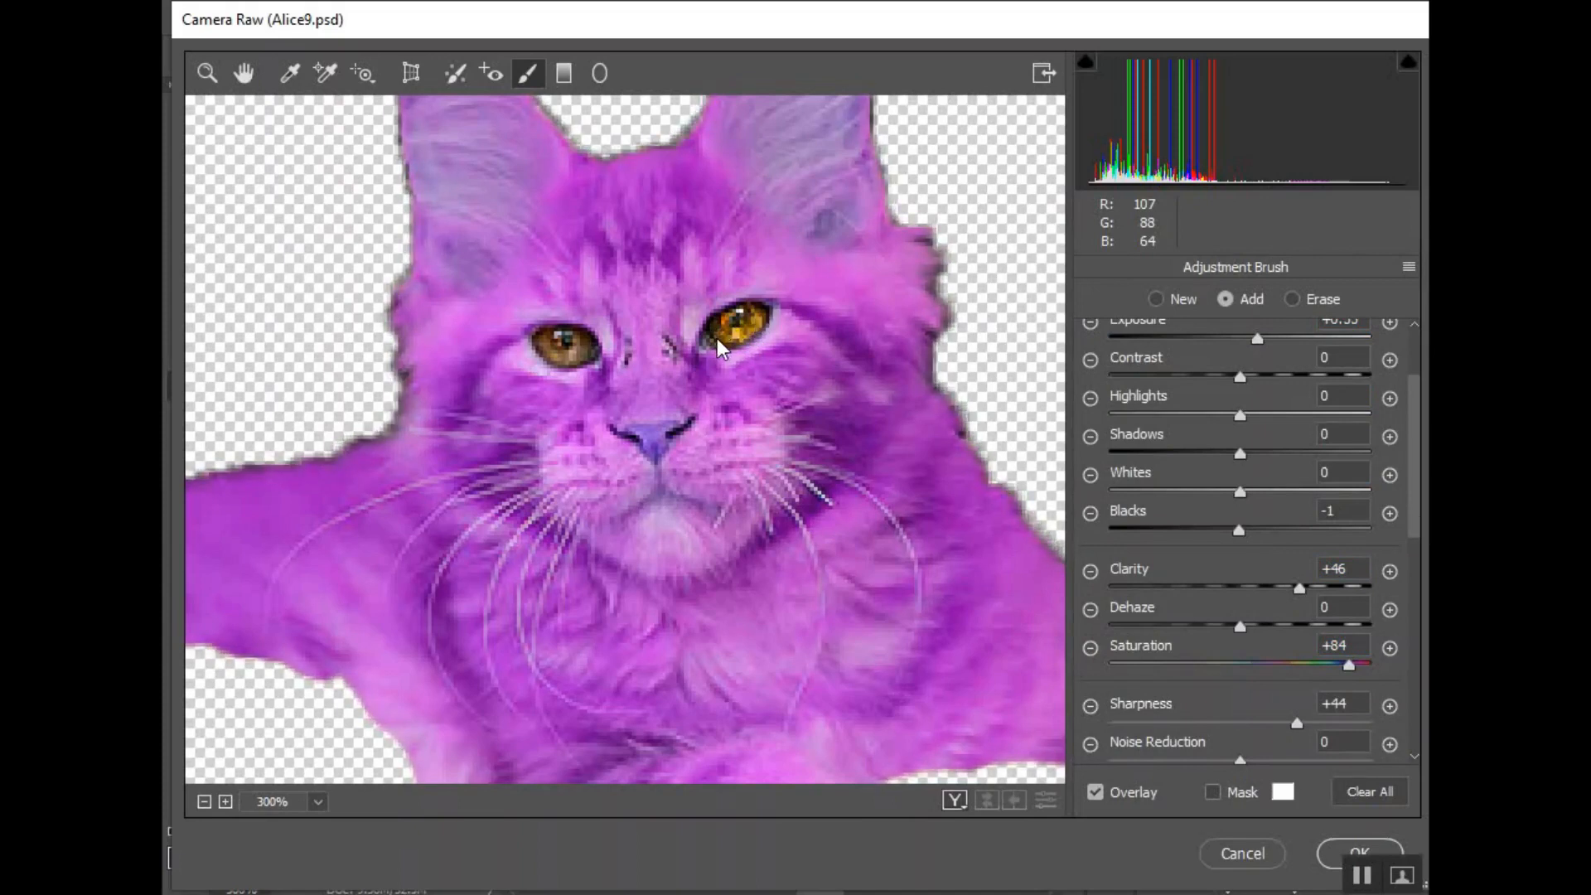
{"action": "left_click", "coordinate": [753, 311]}
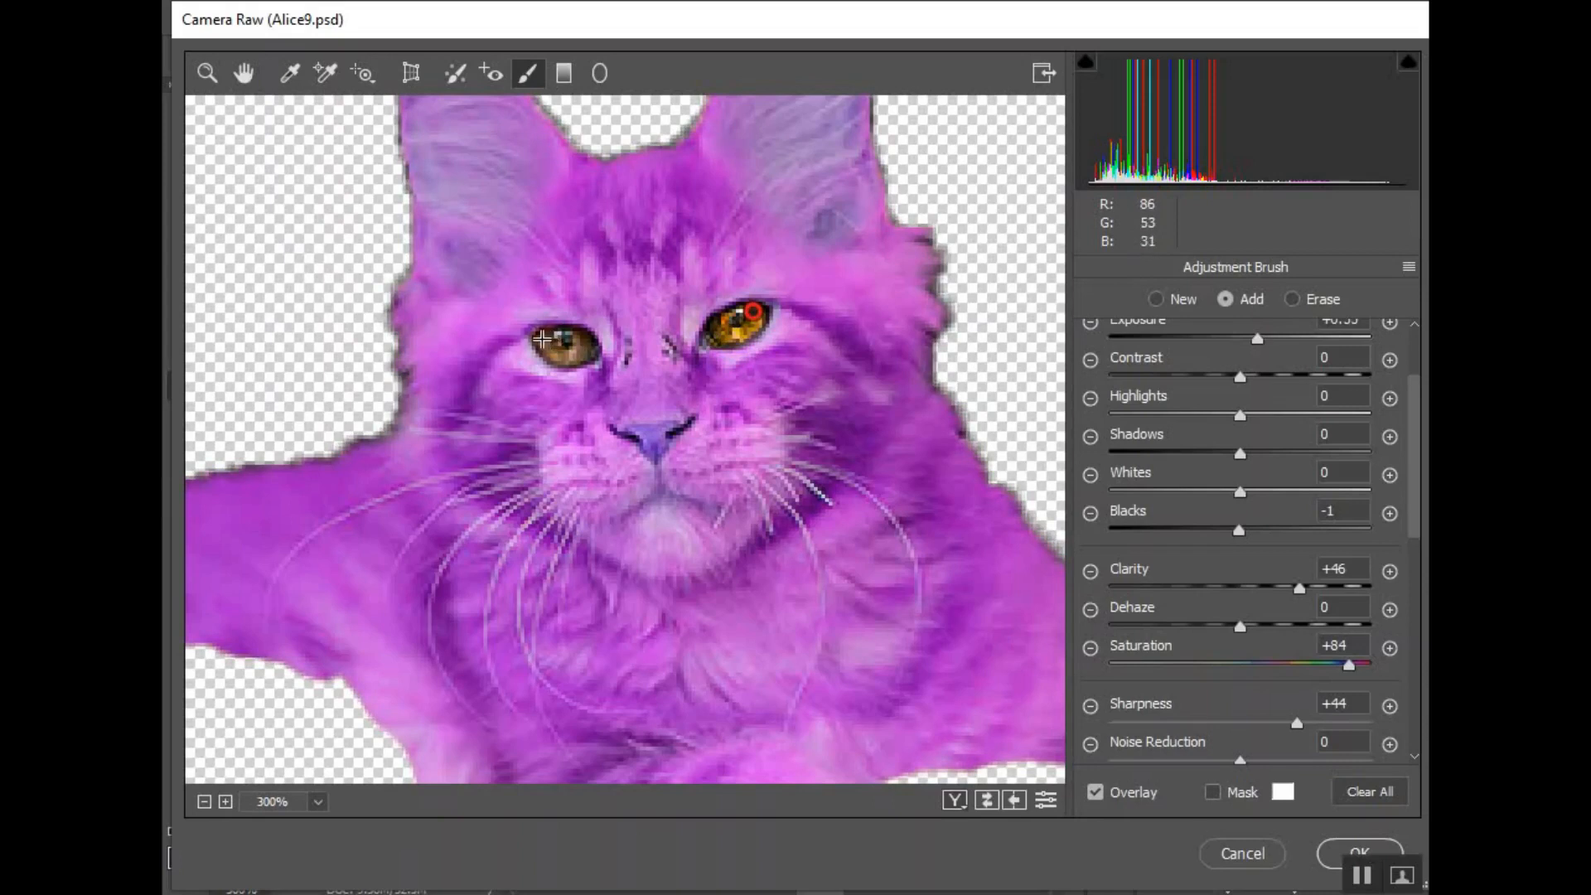
{"action": "mouse_move", "coordinate": [542, 338]}
{"action": "left_mouse_down"}
{"action": "mouse_move", "coordinate": [588, 353]}
{"action": "mouse_move", "coordinate": [553, 334]}
{"action": "left_mouse_up"}
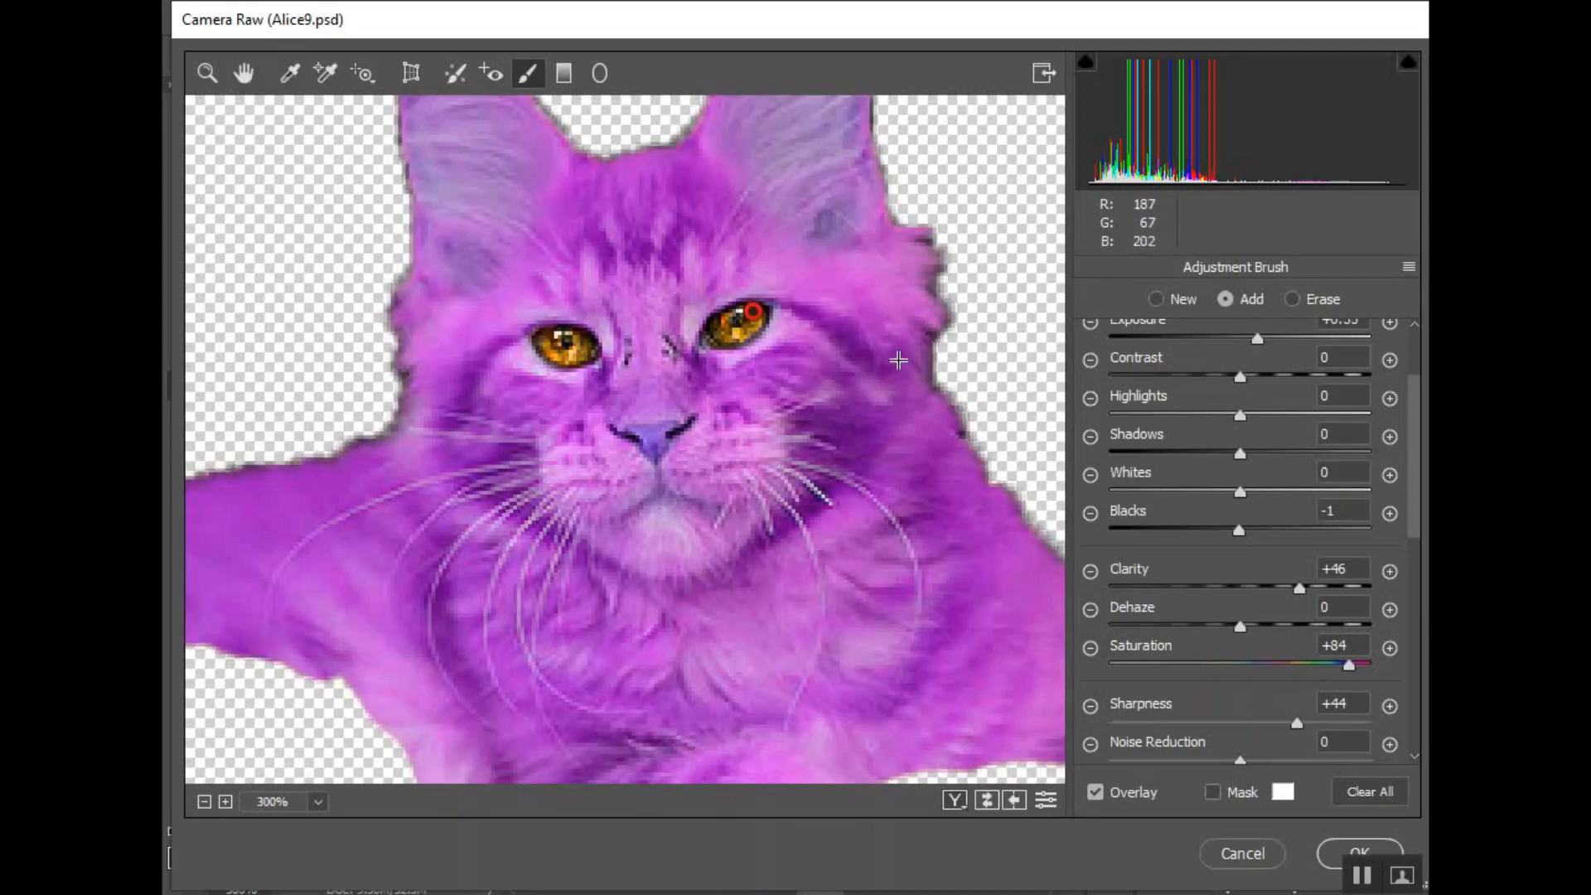
- Set the eye adjustment's exposure to +2.15 and its blacks to -58
{"action": "scroll", "coordinate": [1279, 563], "scroll_direction": "up", "scroll_amount": 3}
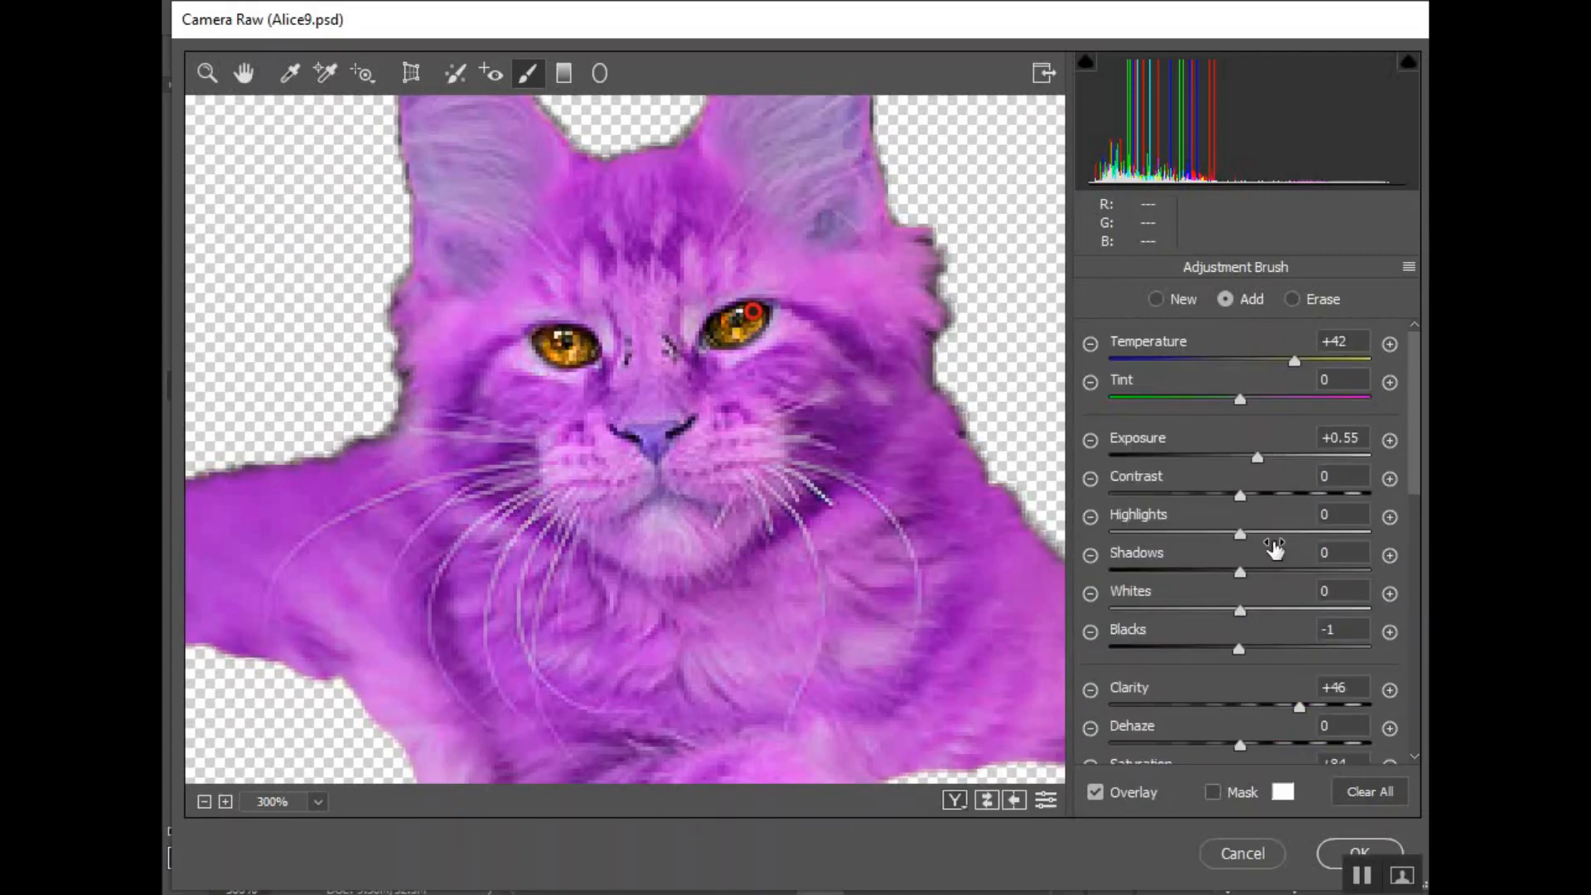
{"action": "left_click_drag", "start_coordinate": [1256, 455], "coordinate": [1295, 457]}
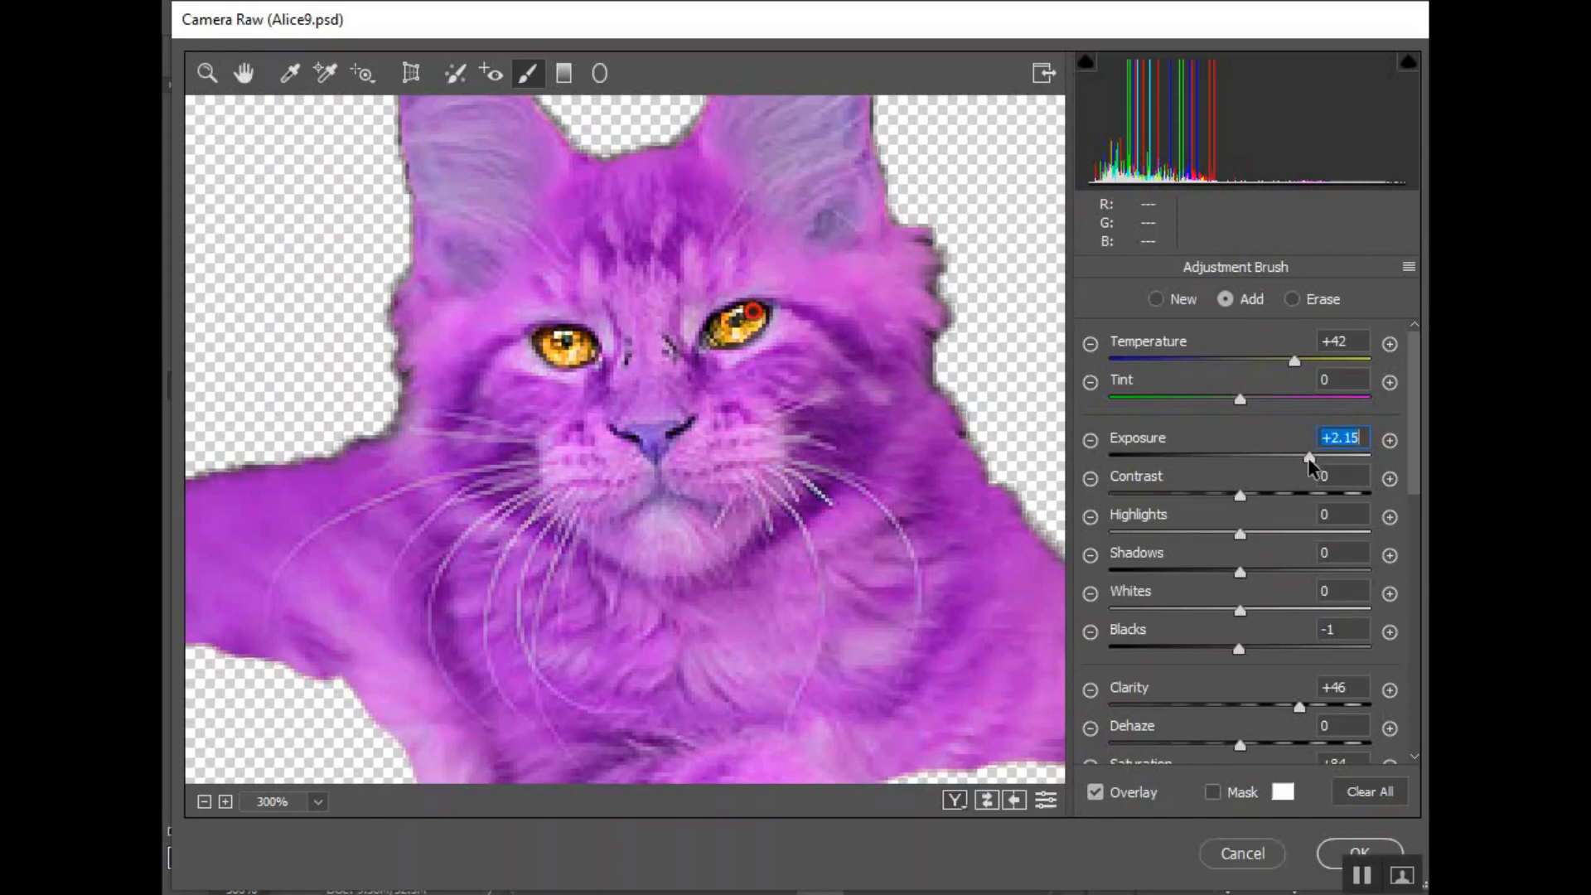
{"action": "left_click", "coordinate": [1240, 649]}
{"action": "left_click_drag", "start_coordinate": [1239, 649], "coordinate": [1180, 648]}
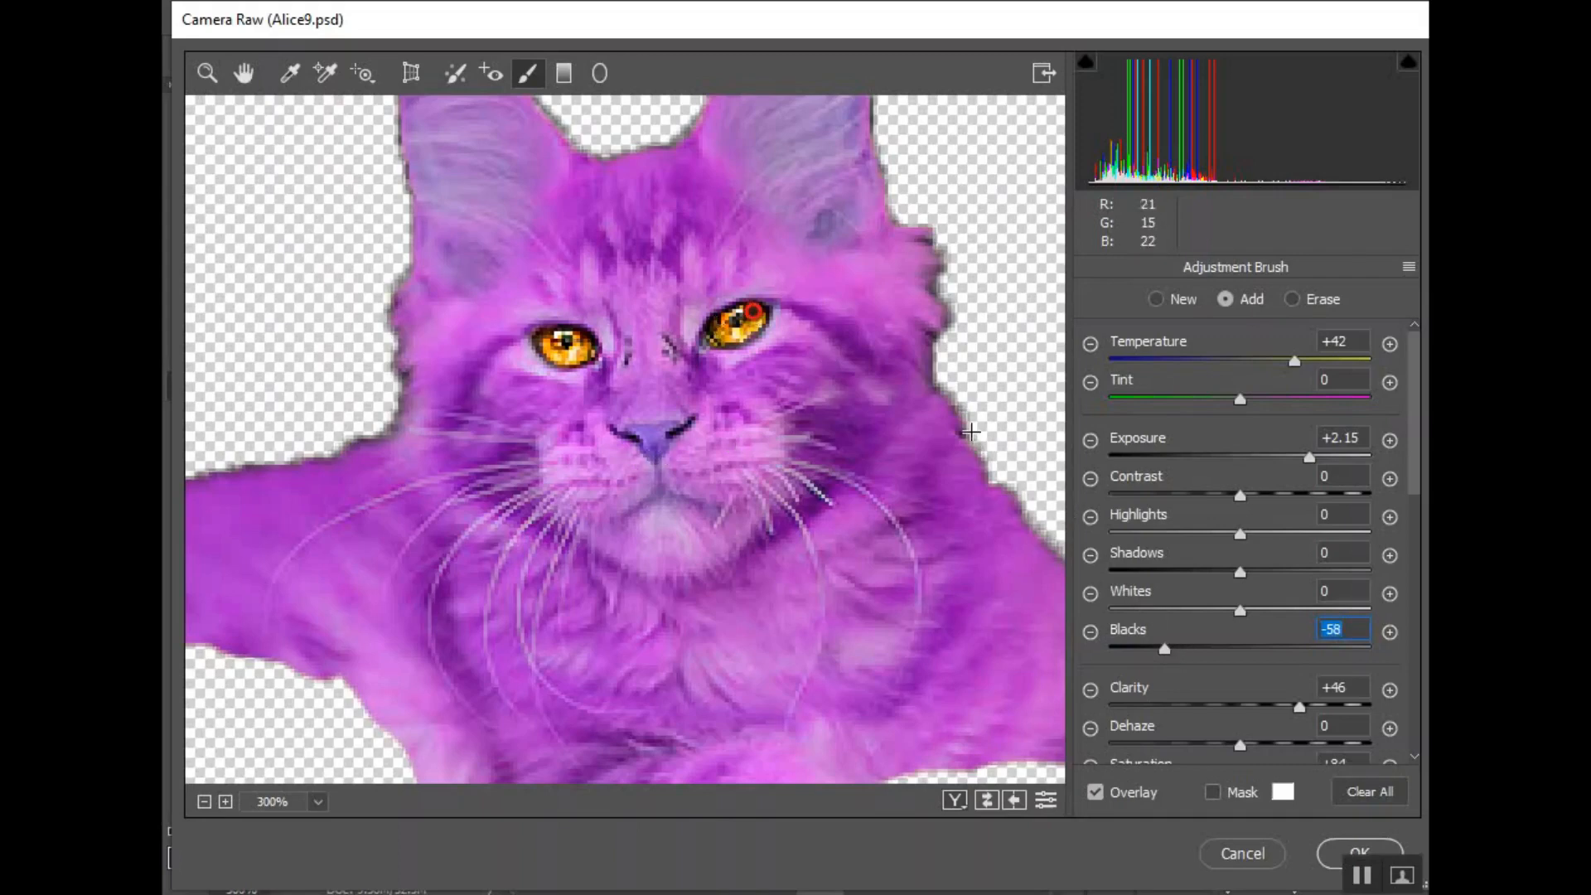
- Create a new brush adjustment, paint it over the cat's nose, and switch the brush to erasing
{"action": "scroll", "coordinate": [921, 433], "scroll_direction": "up", "scroll_amount": 1}
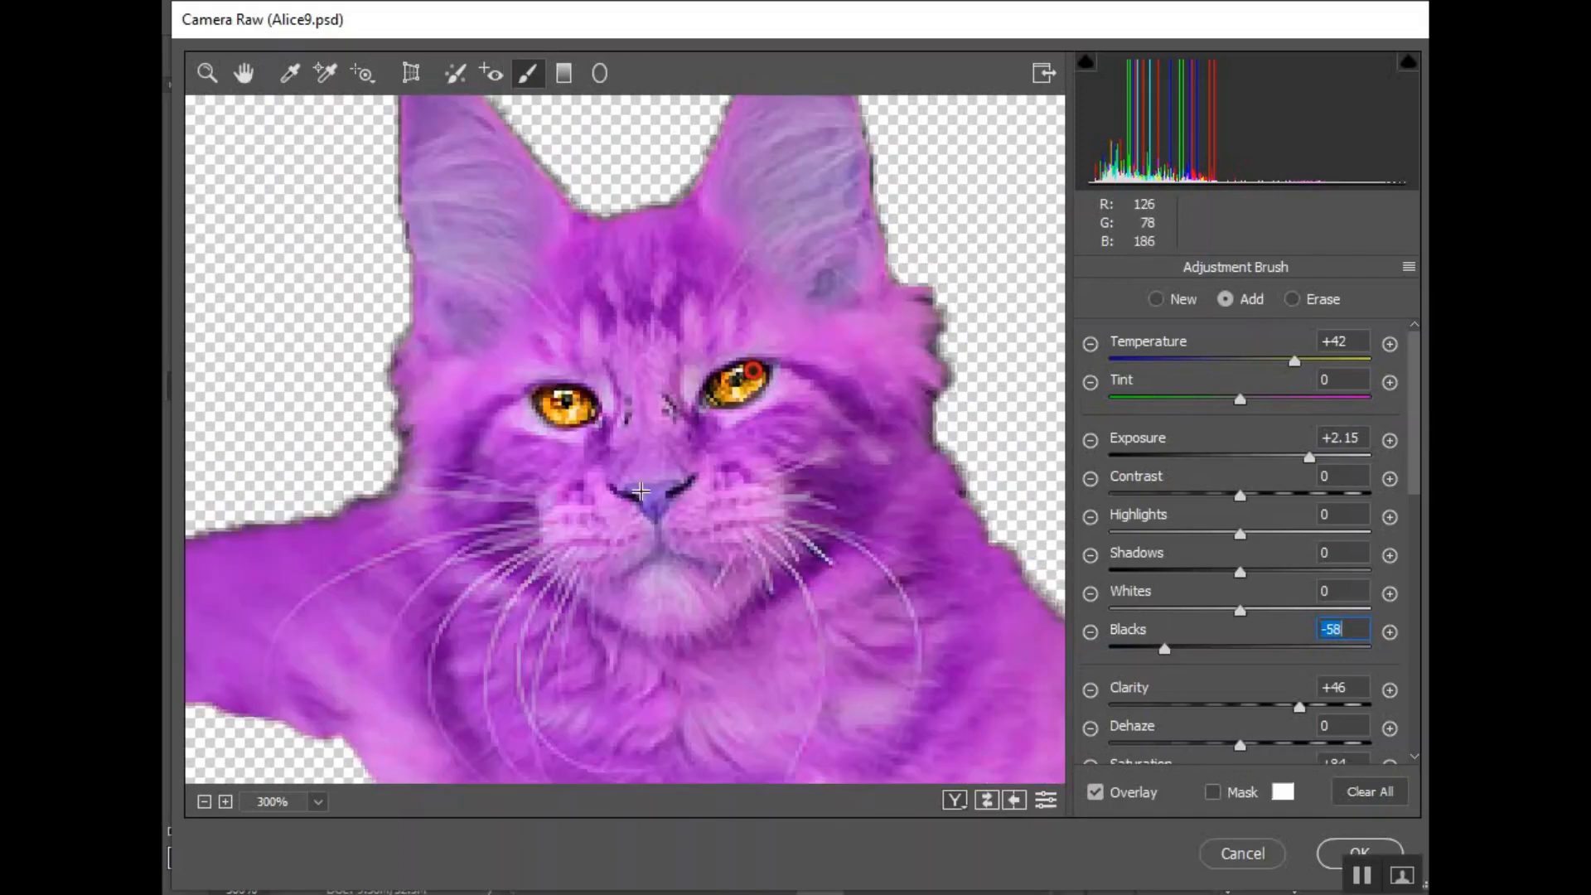
{"action": "left_click", "coordinate": [1155, 299]}
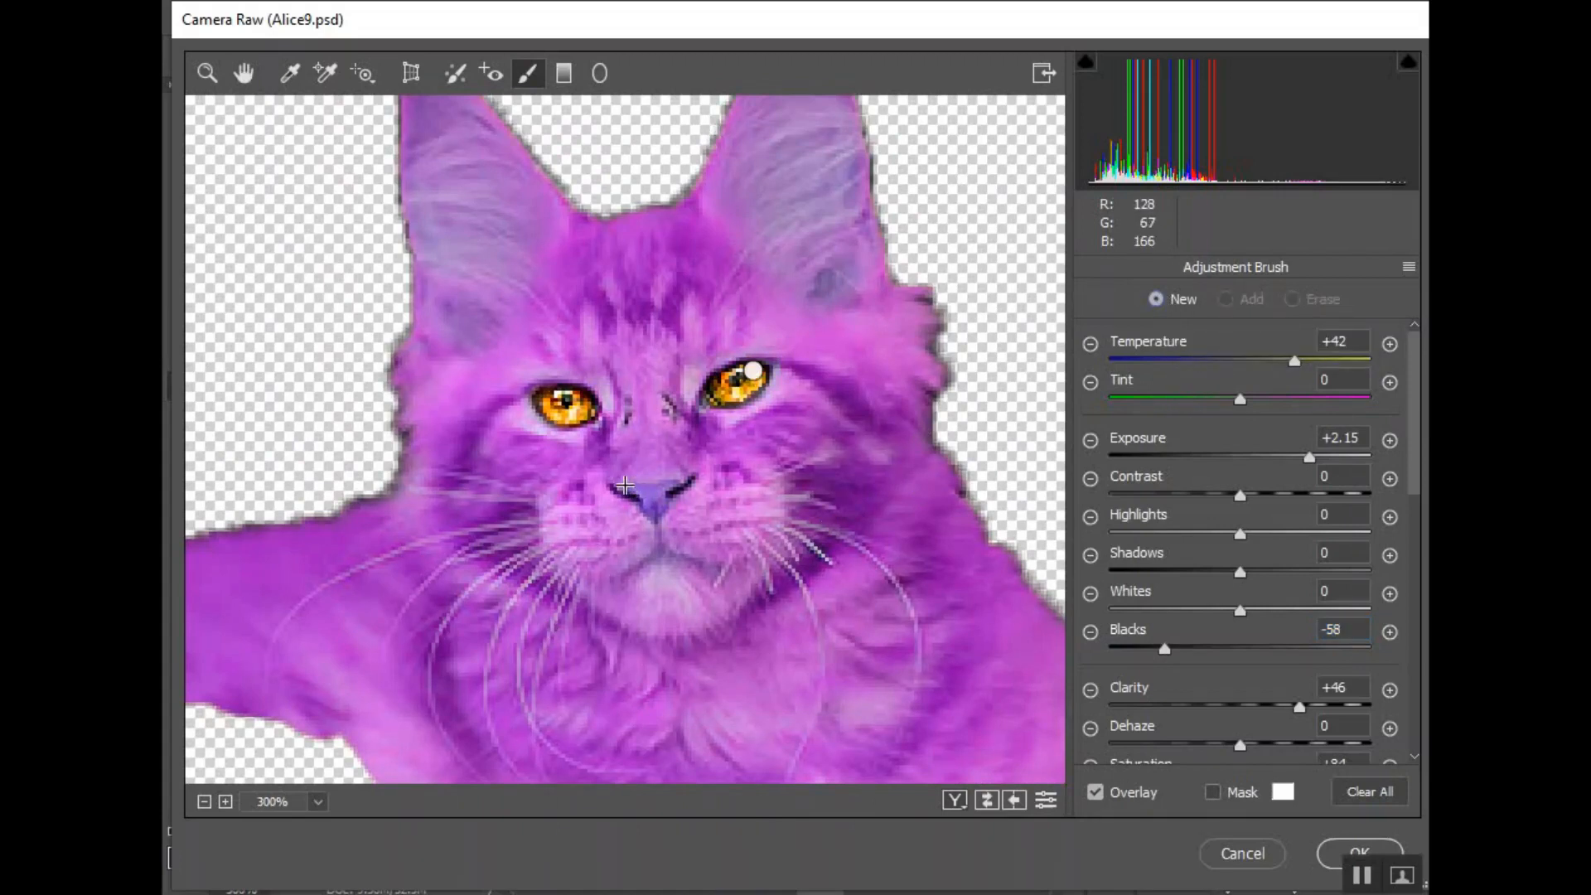
{"action": "left_click_drag", "start_coordinate": [628, 488], "coordinate": [673, 484]}
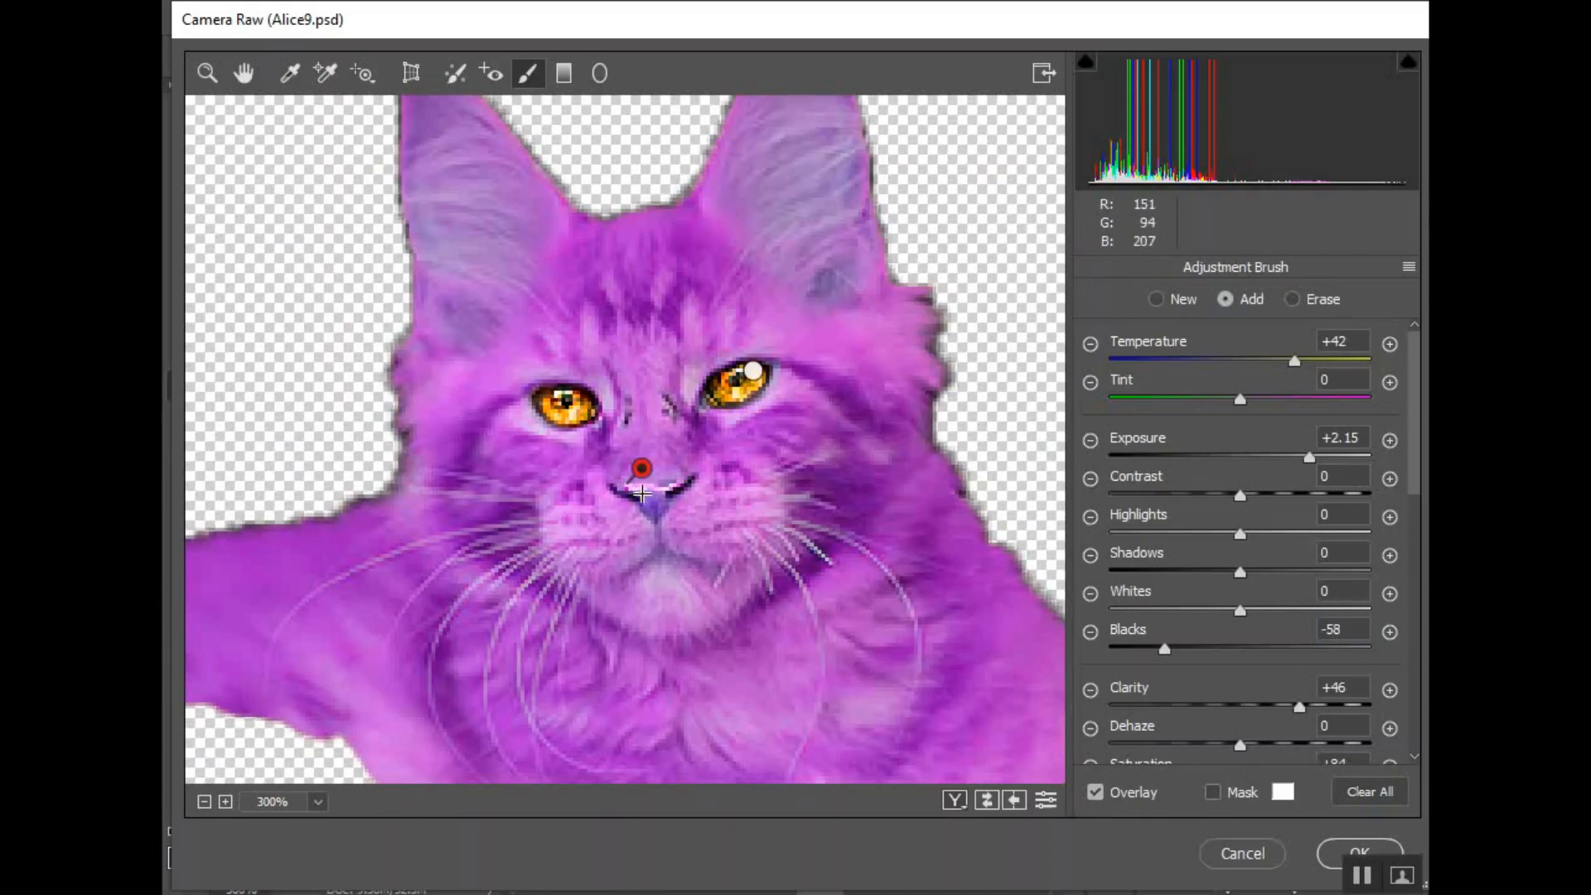
{"action": "mouse_move", "coordinate": [642, 494]}
{"action": "left_mouse_down"}
{"action": "mouse_move", "coordinate": [891, 470]}
{"action": "mouse_move", "coordinate": [761, 484]}
{"action": "mouse_move", "coordinate": [681, 515]}
{"action": "mouse_move", "coordinate": [794, 501]}
{"action": "mouse_move", "coordinate": [686, 437]}
{"action": "mouse_move", "coordinate": [678, 455]}
{"action": "mouse_move", "coordinate": [631, 460]}
{"action": "mouse_move", "coordinate": [673, 461]}
{"action": "mouse_move", "coordinate": [620, 464]}
{"action": "mouse_move", "coordinate": [694, 456]}
{"action": "left_mouse_up"}
{"action": "left_click", "coordinate": [1290, 300]}
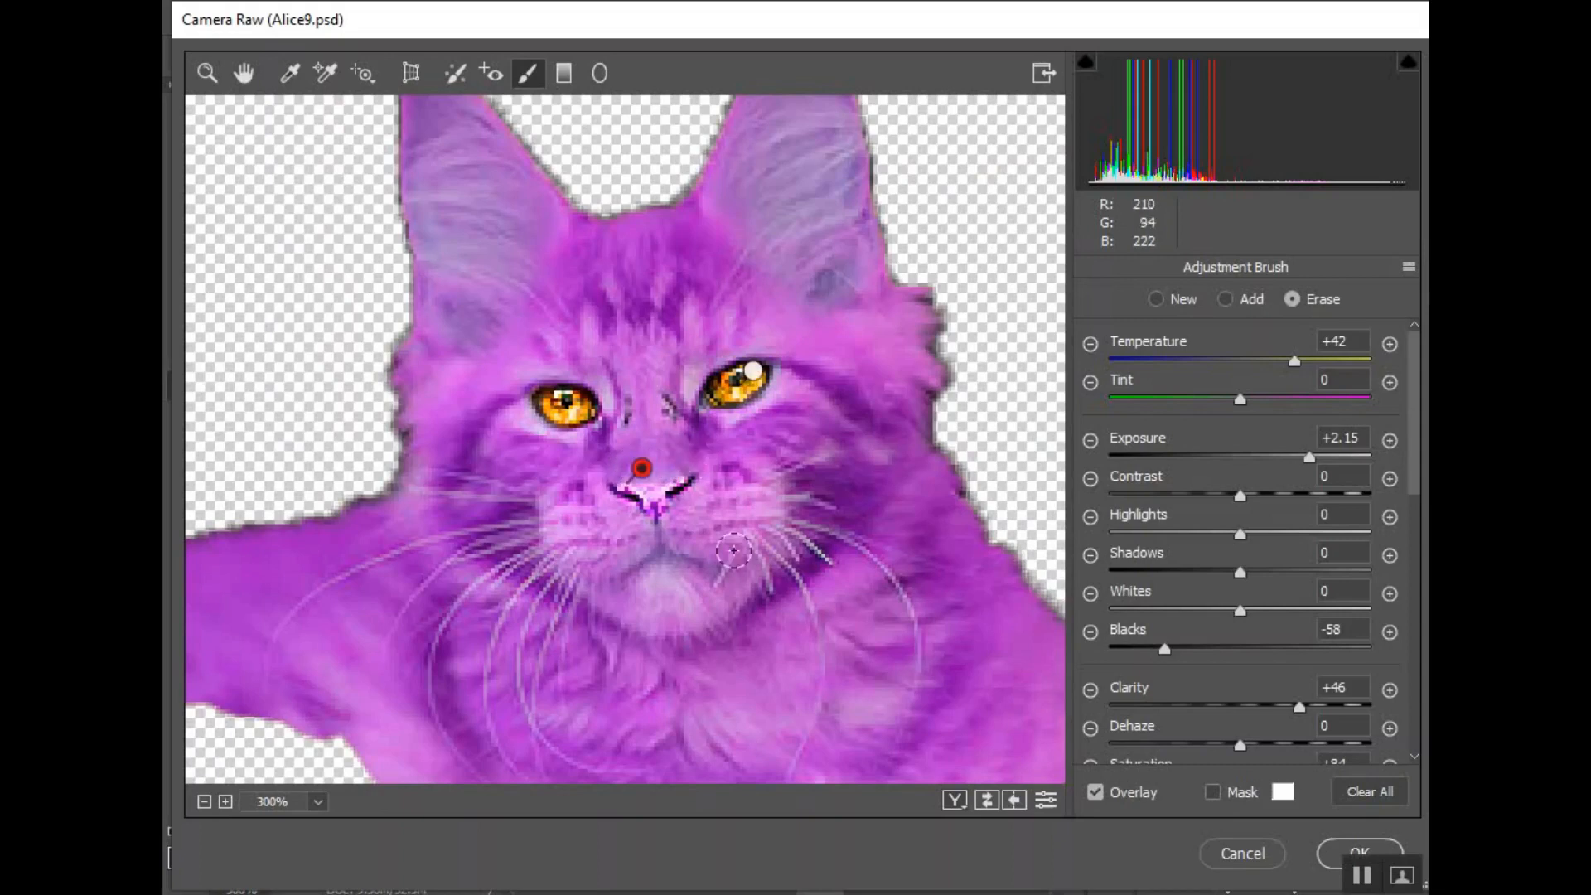
- Set the nose adjustment's exposure to -0.75, temperature to +66 and tint to +35
{"action": "left_click", "coordinate": [1210, 453]}
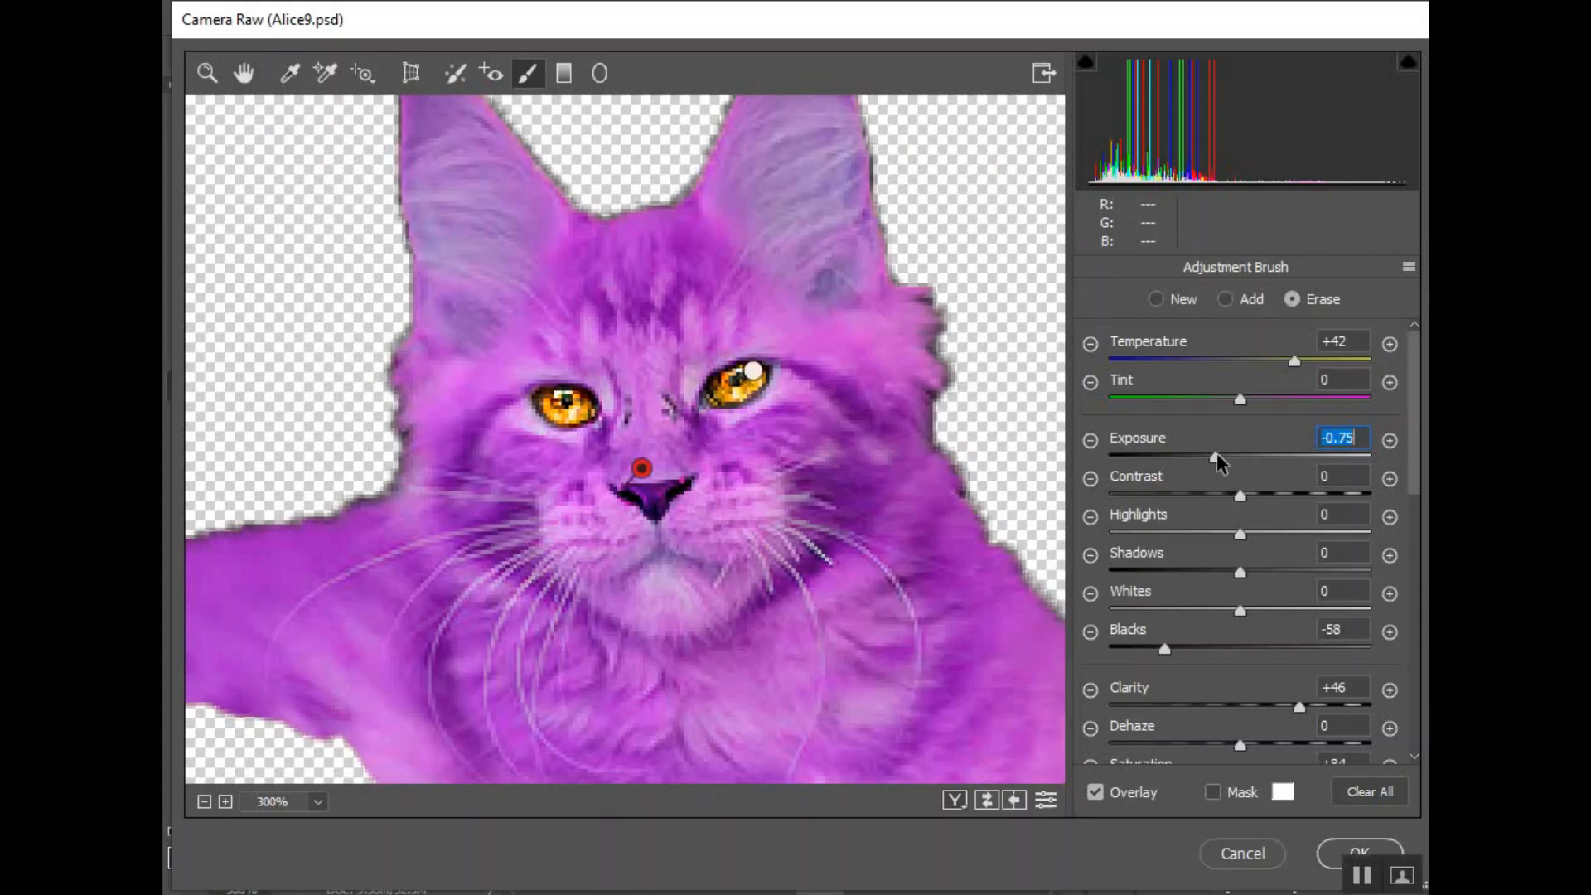
{"action": "left_click_drag", "start_coordinate": [1292, 361], "coordinate": [1326, 362]}
{"action": "left_click", "coordinate": [1268, 399]}
{"action": "left_click", "coordinate": [1245, 362]}
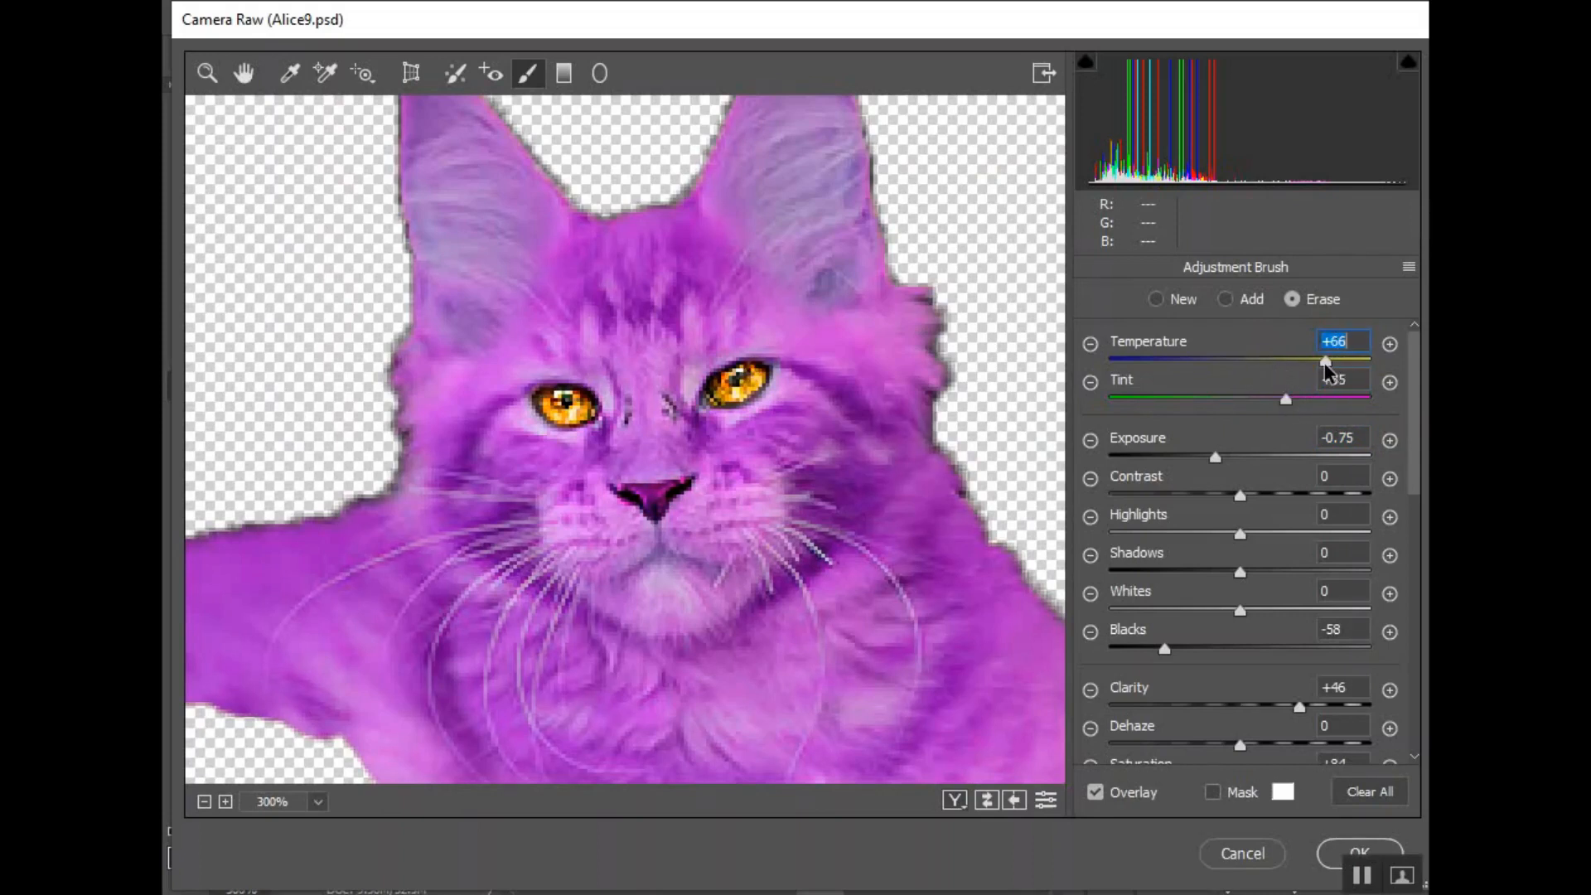
- Reset the nose adjustment's clarity to 0 and set its blacks to -17
{"action": "left_click", "coordinate": [1294, 695]}
{"action": "double_click", "coordinate": [1292, 694]}
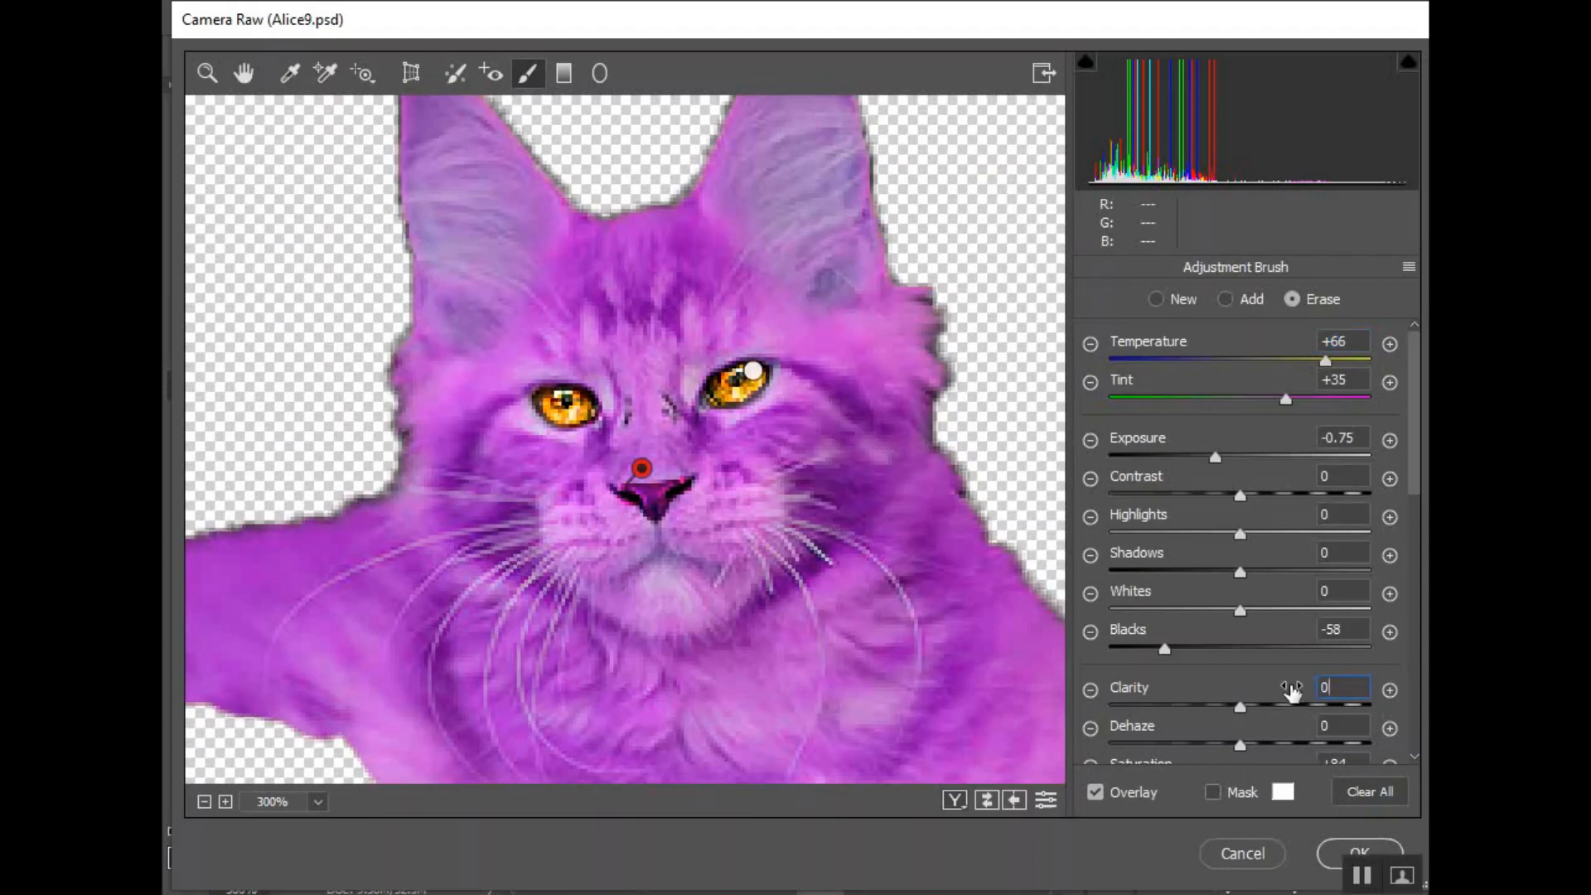
{"action": "double_click", "coordinate": [1253, 637]}
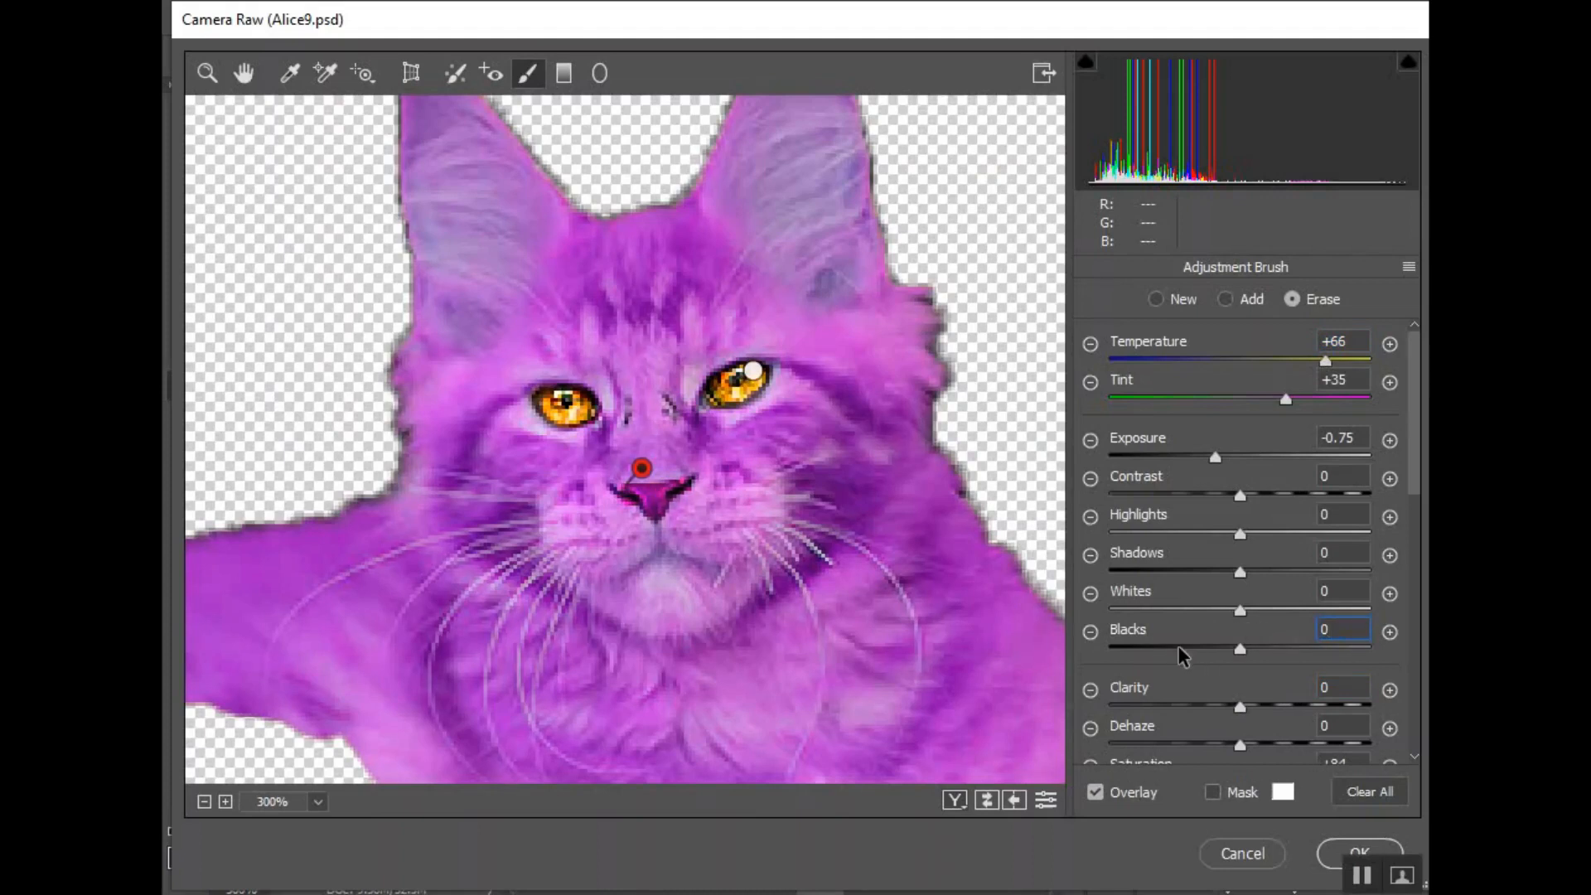
{"action": "left_click_drag", "start_coordinate": [1239, 645], "coordinate": [1216, 646]}
- Erase the nose adjustment's overspill along the edges of the cat's nose
{"action": "scroll", "coordinate": [1187, 663], "scroll_direction": "down", "scroll_amount": 3}
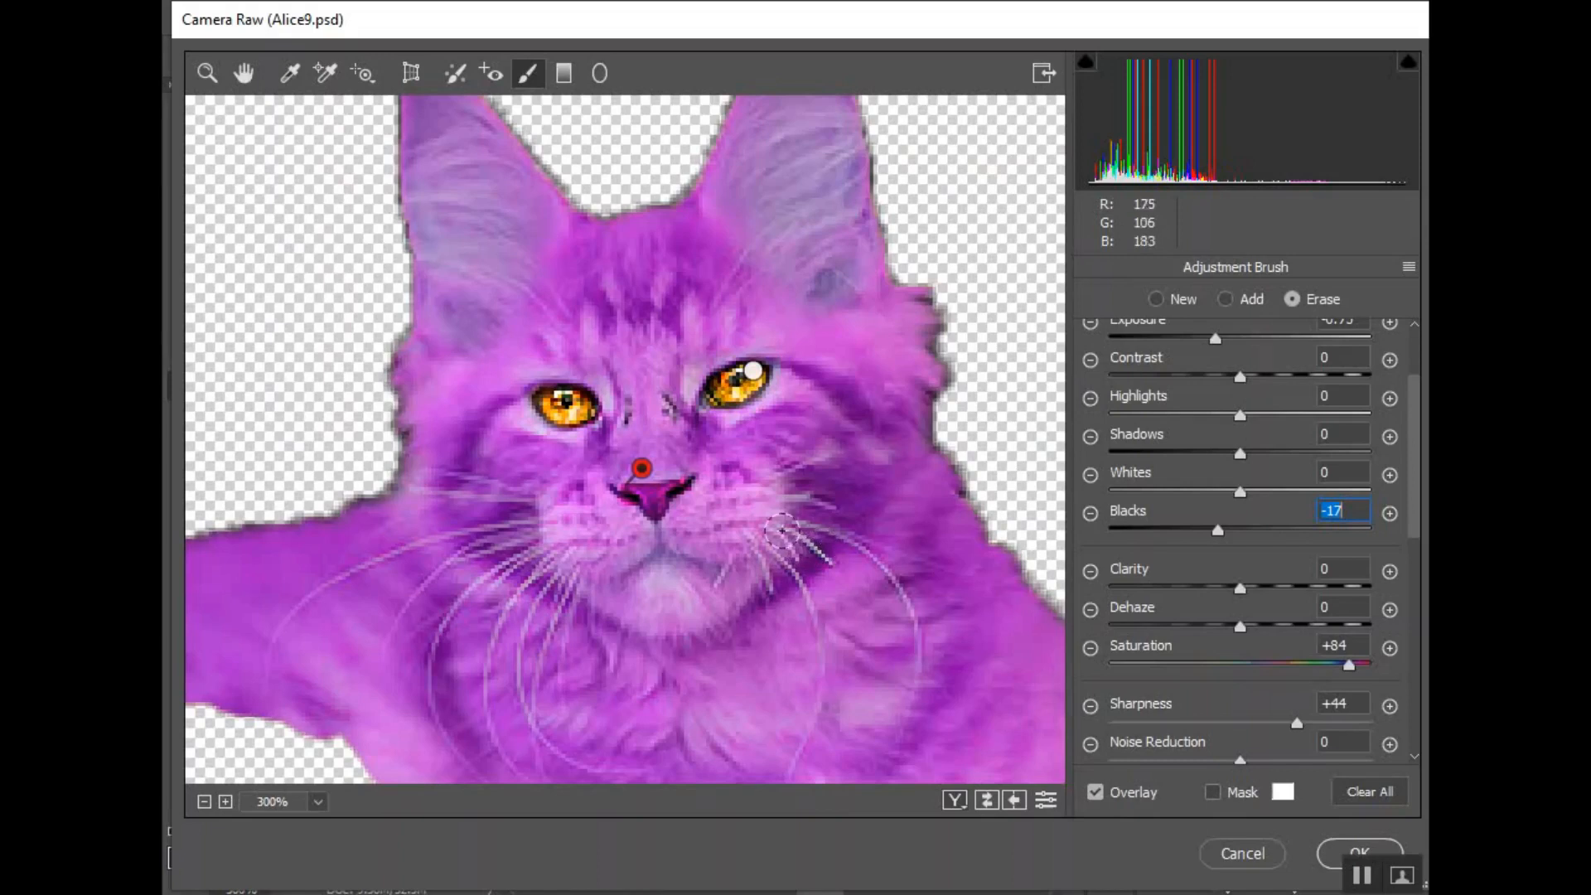
{"action": "left_click", "coordinate": [699, 499]}
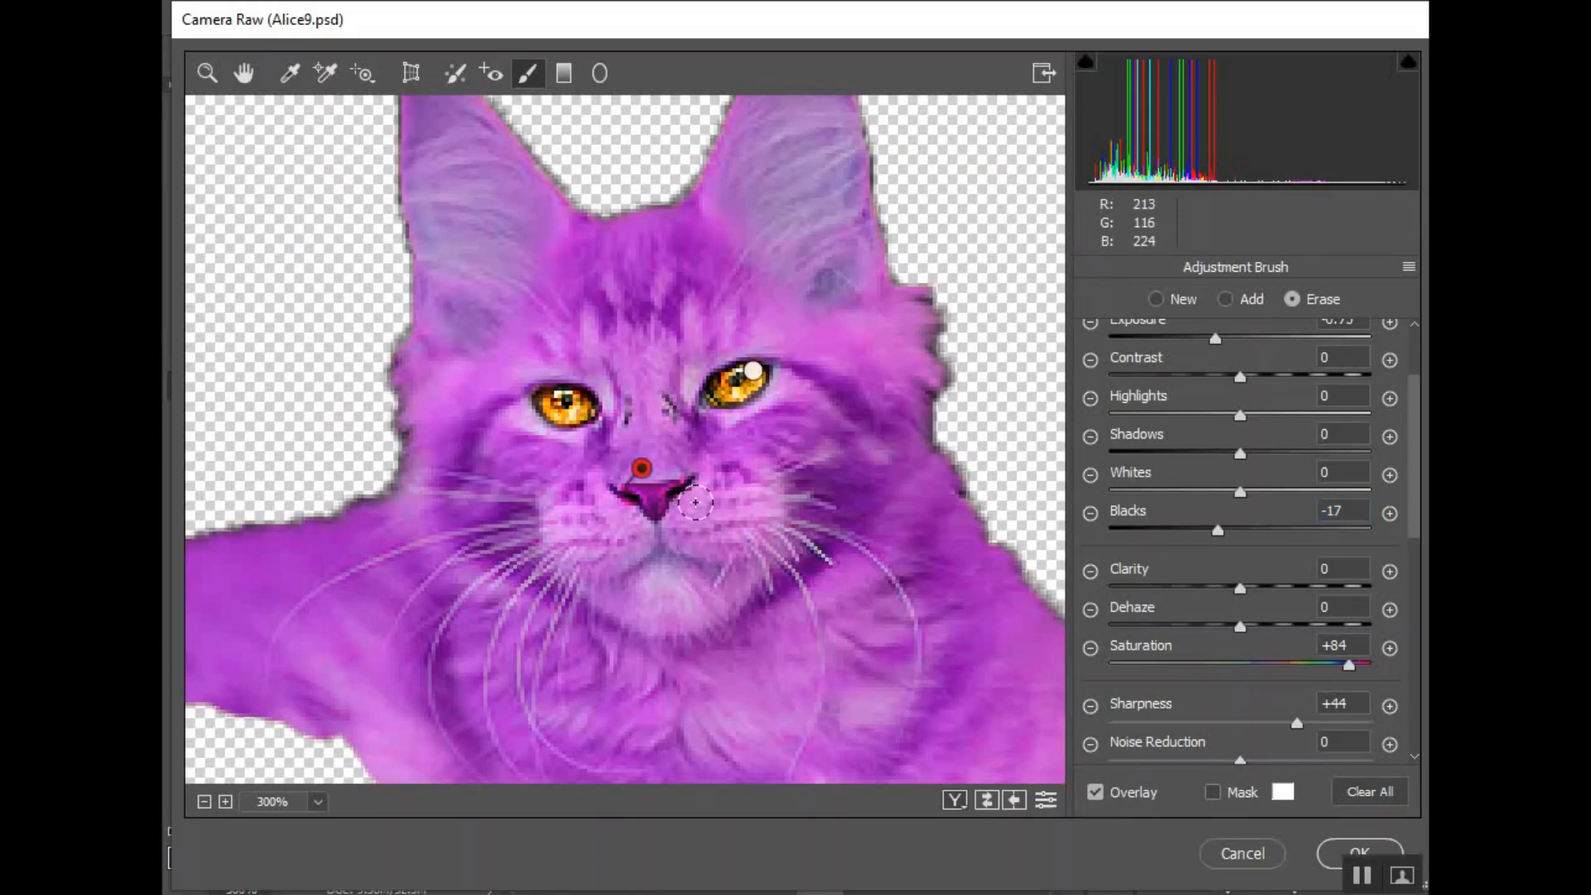
{"action": "mouse_move", "coordinate": [697, 500]}
{"action": "left_mouse_down"}
{"action": "mouse_move", "coordinate": [707, 490]}
{"action": "mouse_move", "coordinate": [620, 510]}
{"action": "left_mouse_up"}
- Set the nose adjustment's sharpness to +26 and apply the Camera Raw filter
{"action": "scroll", "coordinate": [1158, 661], "scroll_direction": "down", "scroll_amount": 2}
{"action": "scroll", "coordinate": [1158, 661], "scroll_direction": "down", "scroll_amount": 2}
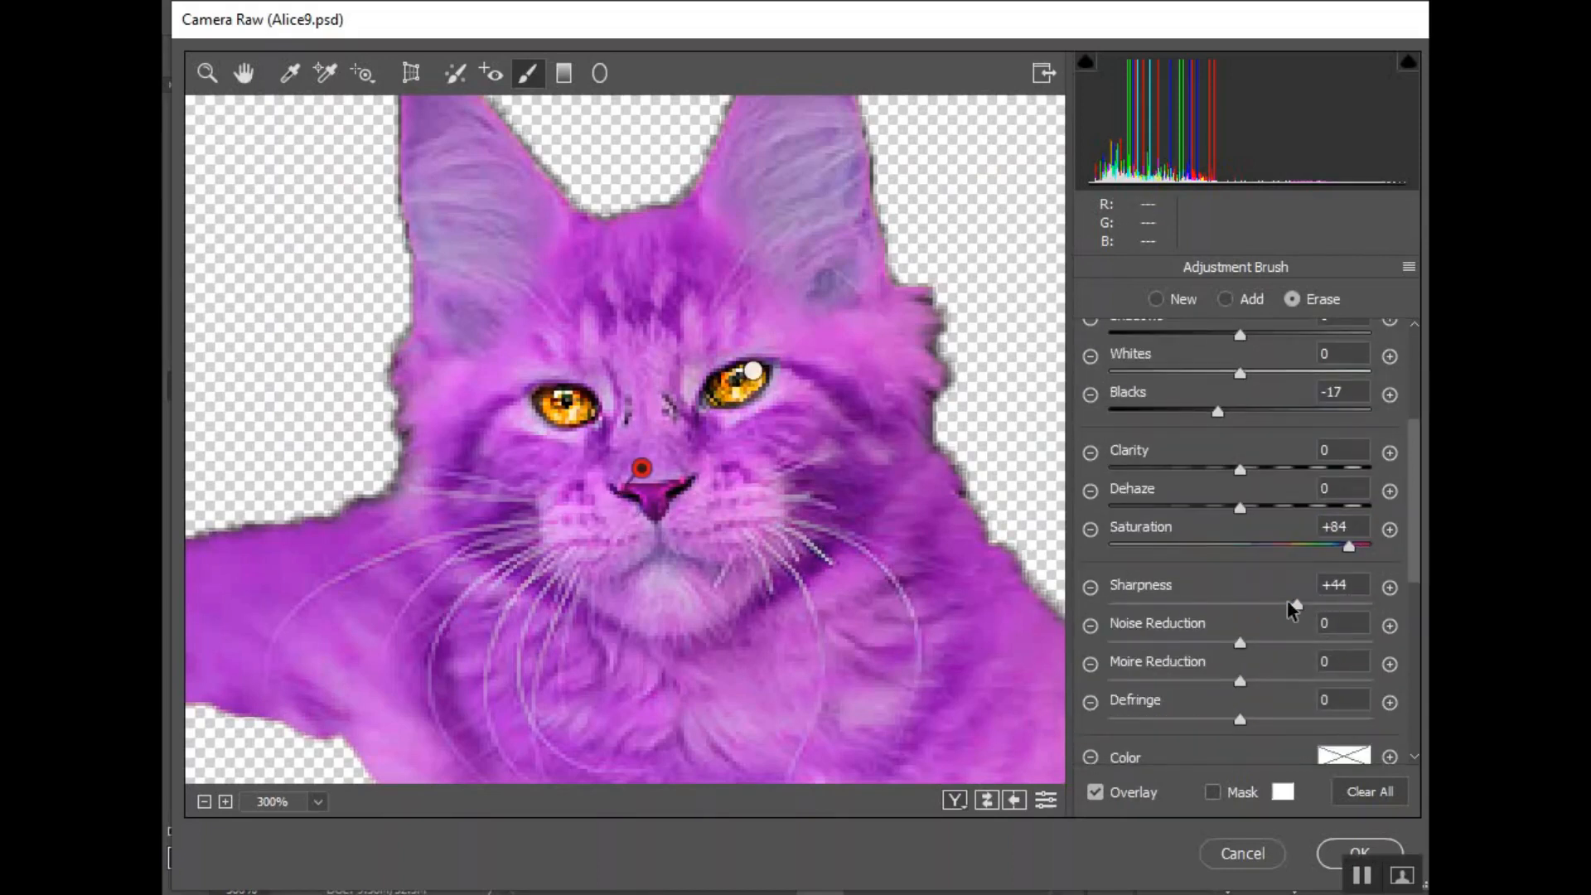
{"action": "left_click_drag", "start_coordinate": [1296, 605], "coordinate": [1273, 607]}
{"action": "scroll", "coordinate": [1276, 613], "scroll_direction": "down", "scroll_amount": 4}
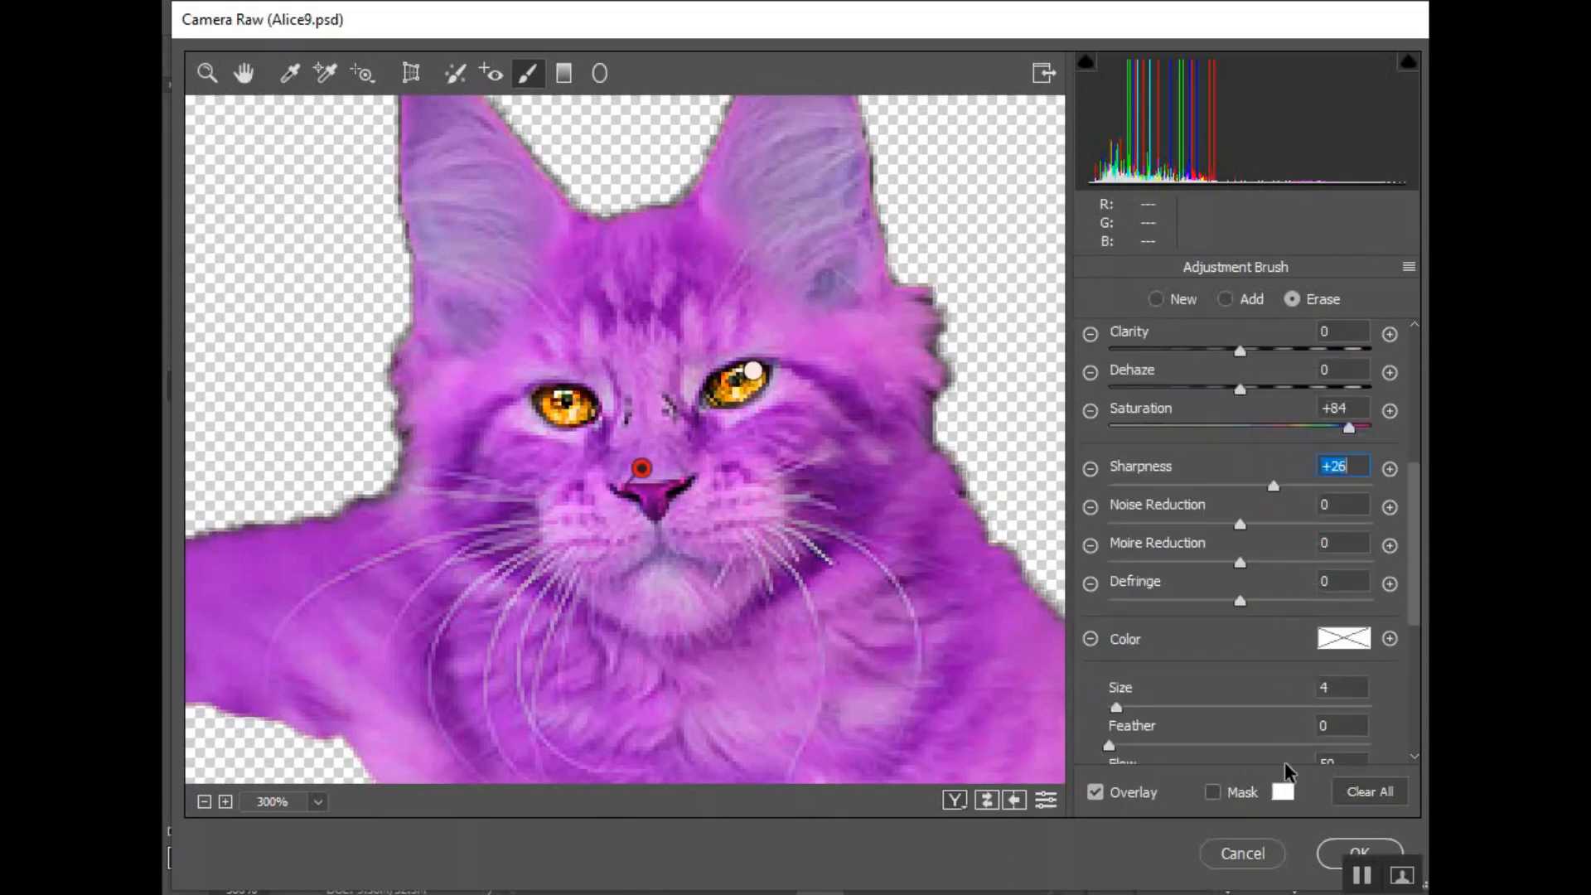
{"action": "left_click", "coordinate": [1323, 861]}
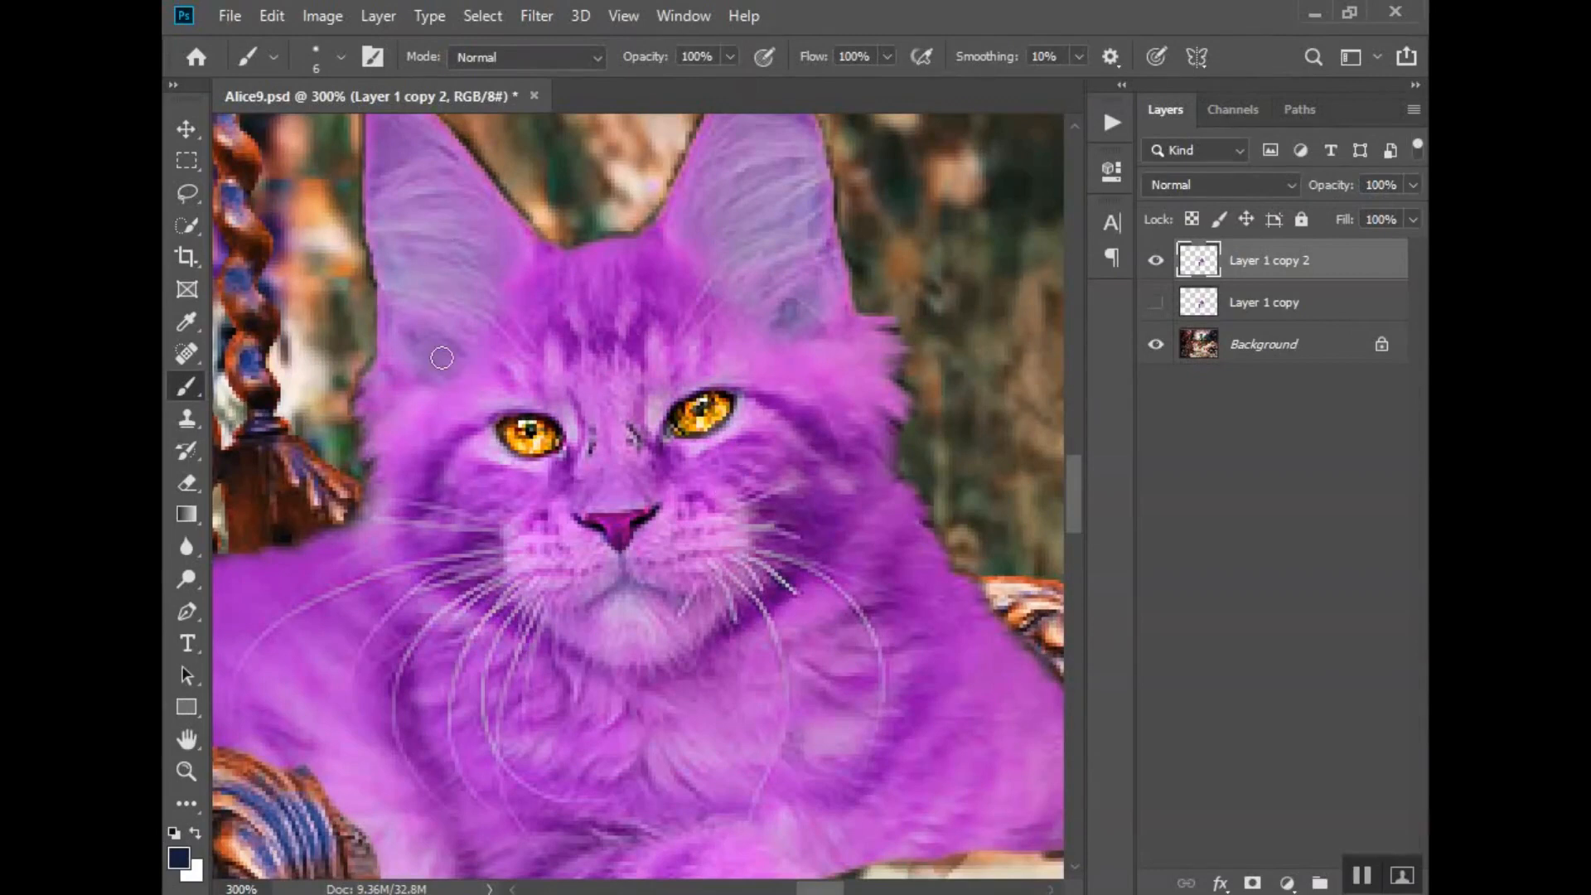
- Duplicate the cat layer Layer 1 copy 2 as Layer 1 copy 3 within Alice9.psd
{"action": "key", "text": "z"}
{"action": "left_click", "coordinate": [437, 503], "text": "alt"}
{"action": "left_click", "coordinate": [423, 633], "text": "alt"}
{"action": "key", "text": "b"}
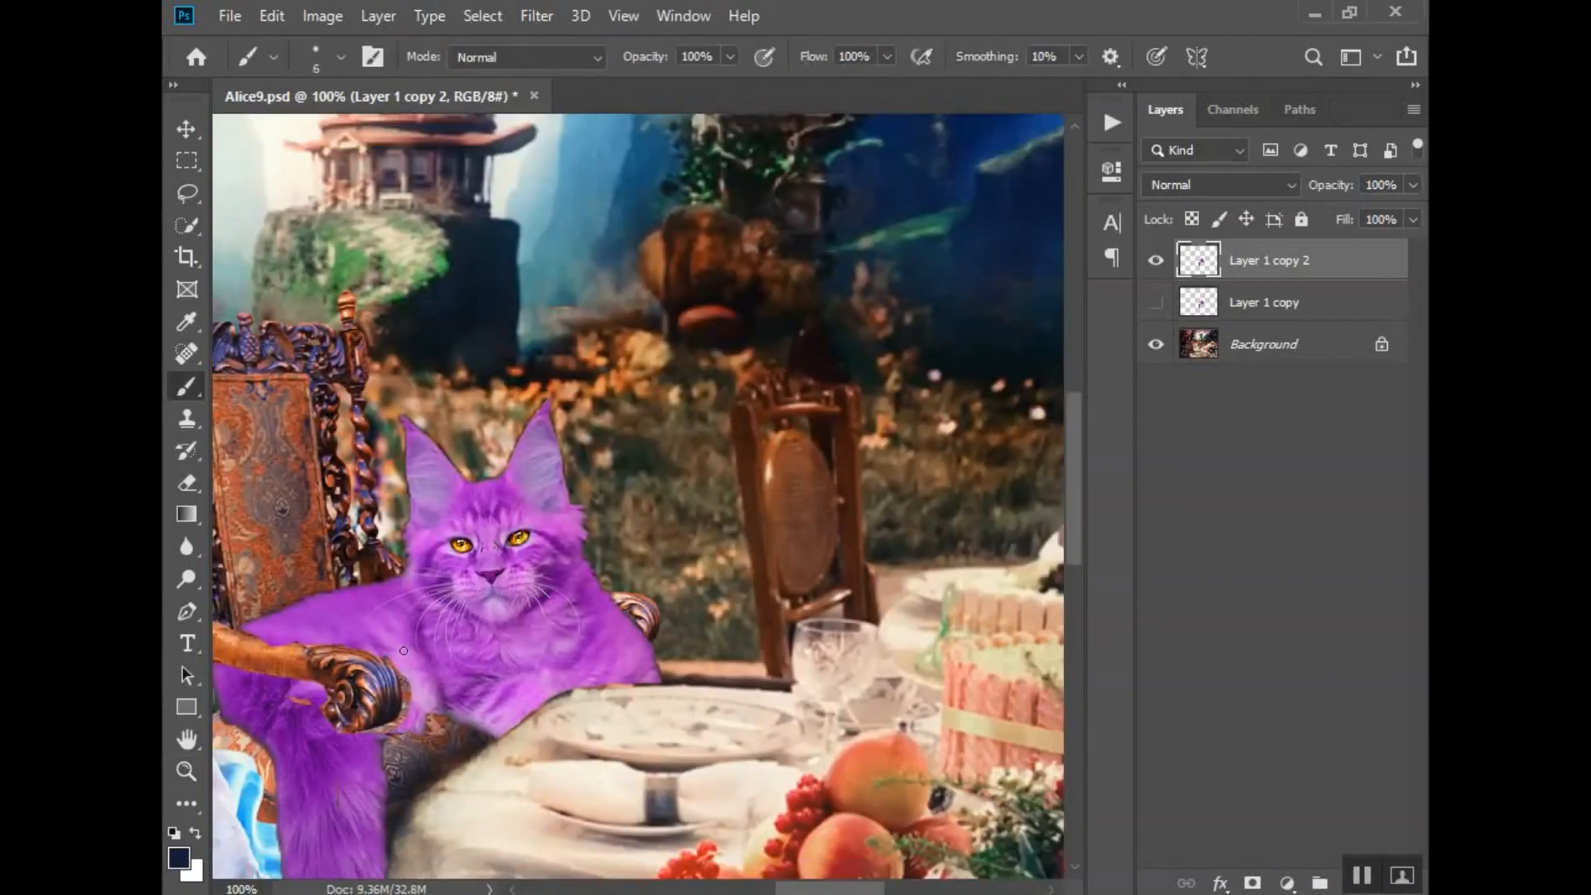
{"action": "scroll", "coordinate": [638, 503], "scroll_direction": "left", "scroll_amount": 5}
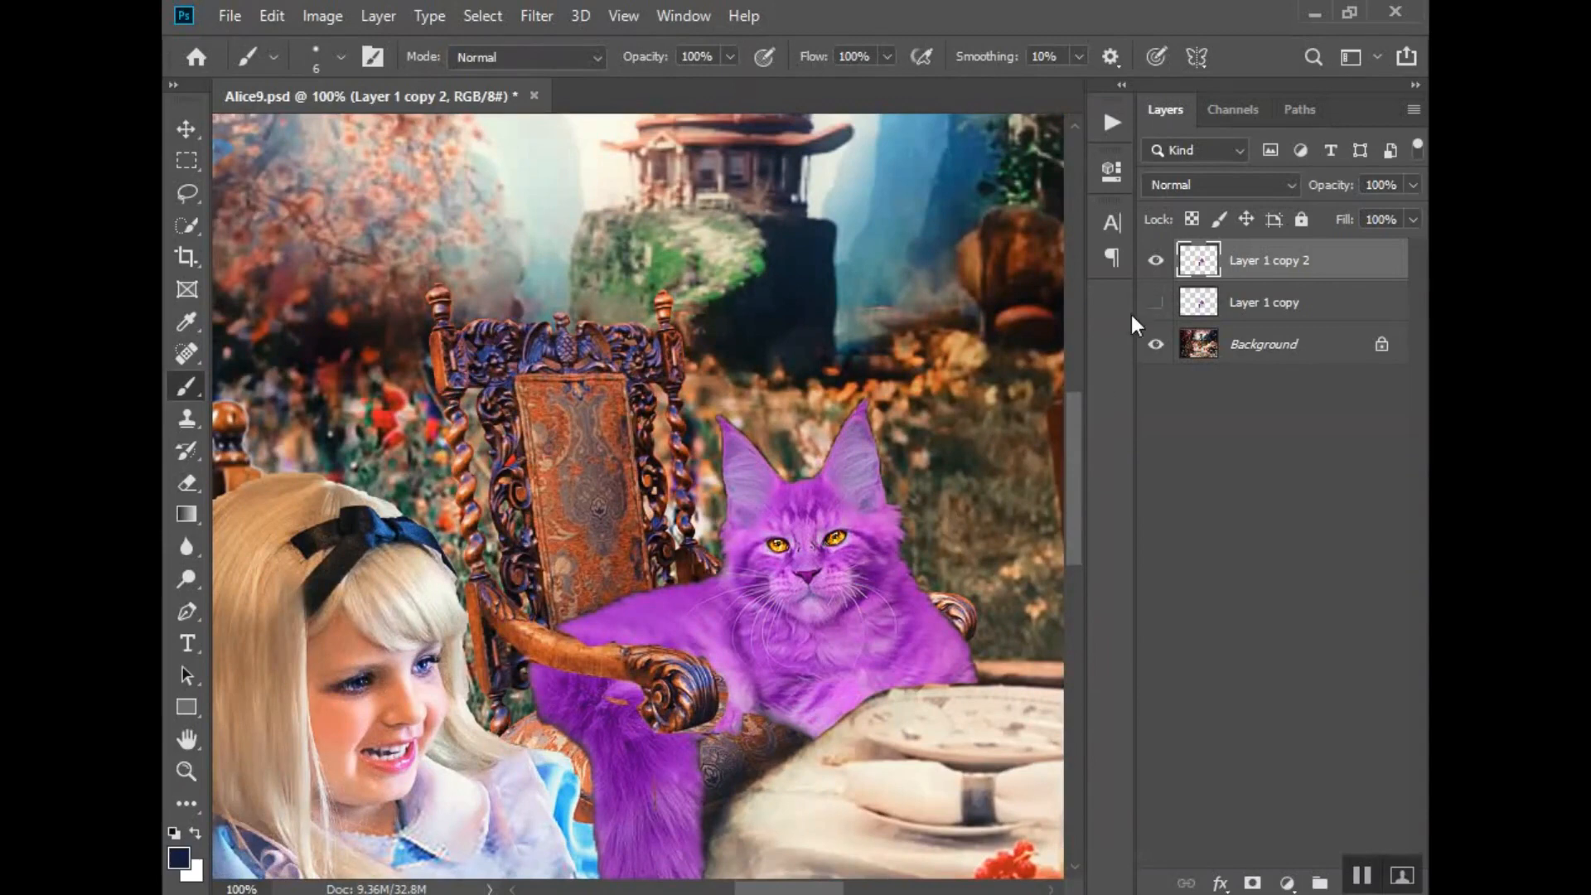
{"action": "right_click", "coordinate": [1251, 271]}
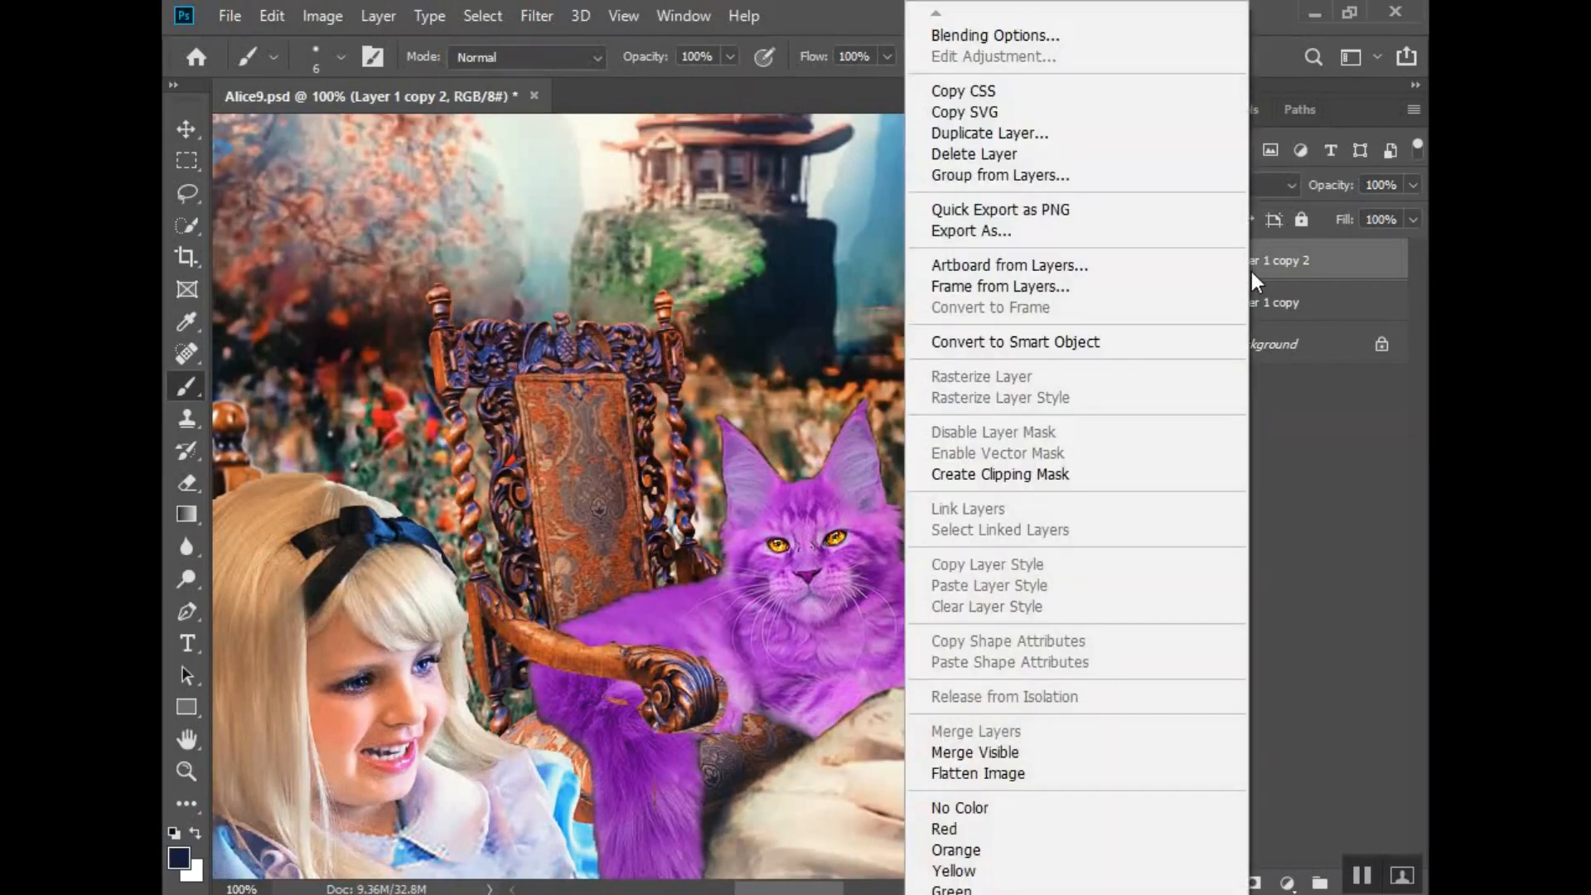
{"action": "left_click", "coordinate": [988, 133]}
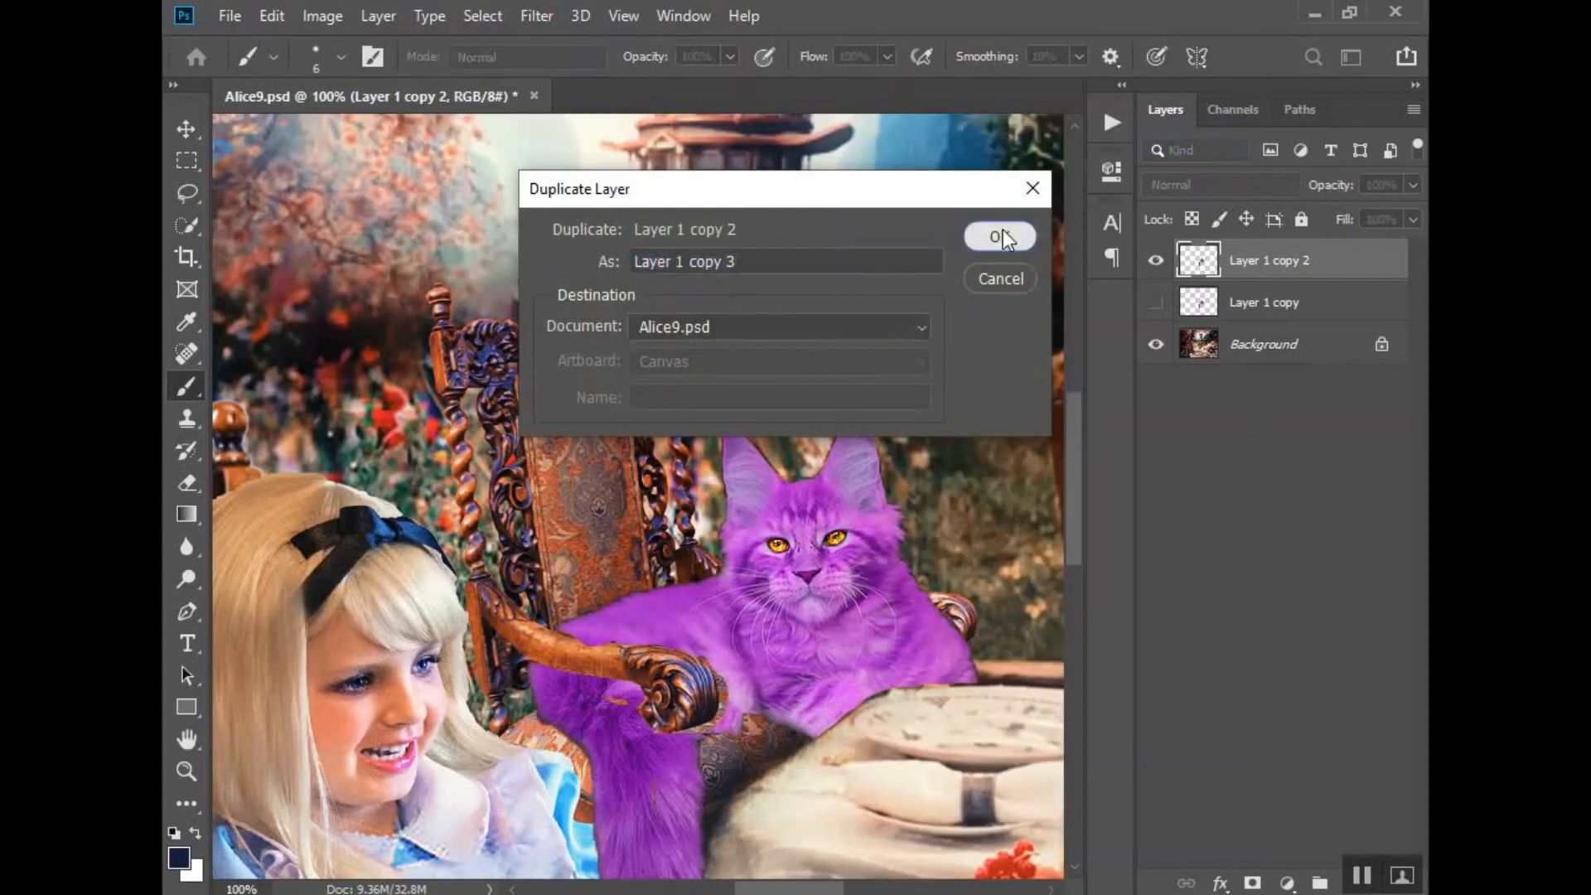
{"action": "left_click", "coordinate": [1002, 232]}
- Delete the hidden Layer 1 copy and hide Layer 1 copy 2
{"action": "left_click", "coordinate": [1322, 346]}
{"action": "key", "text": "Delete"}
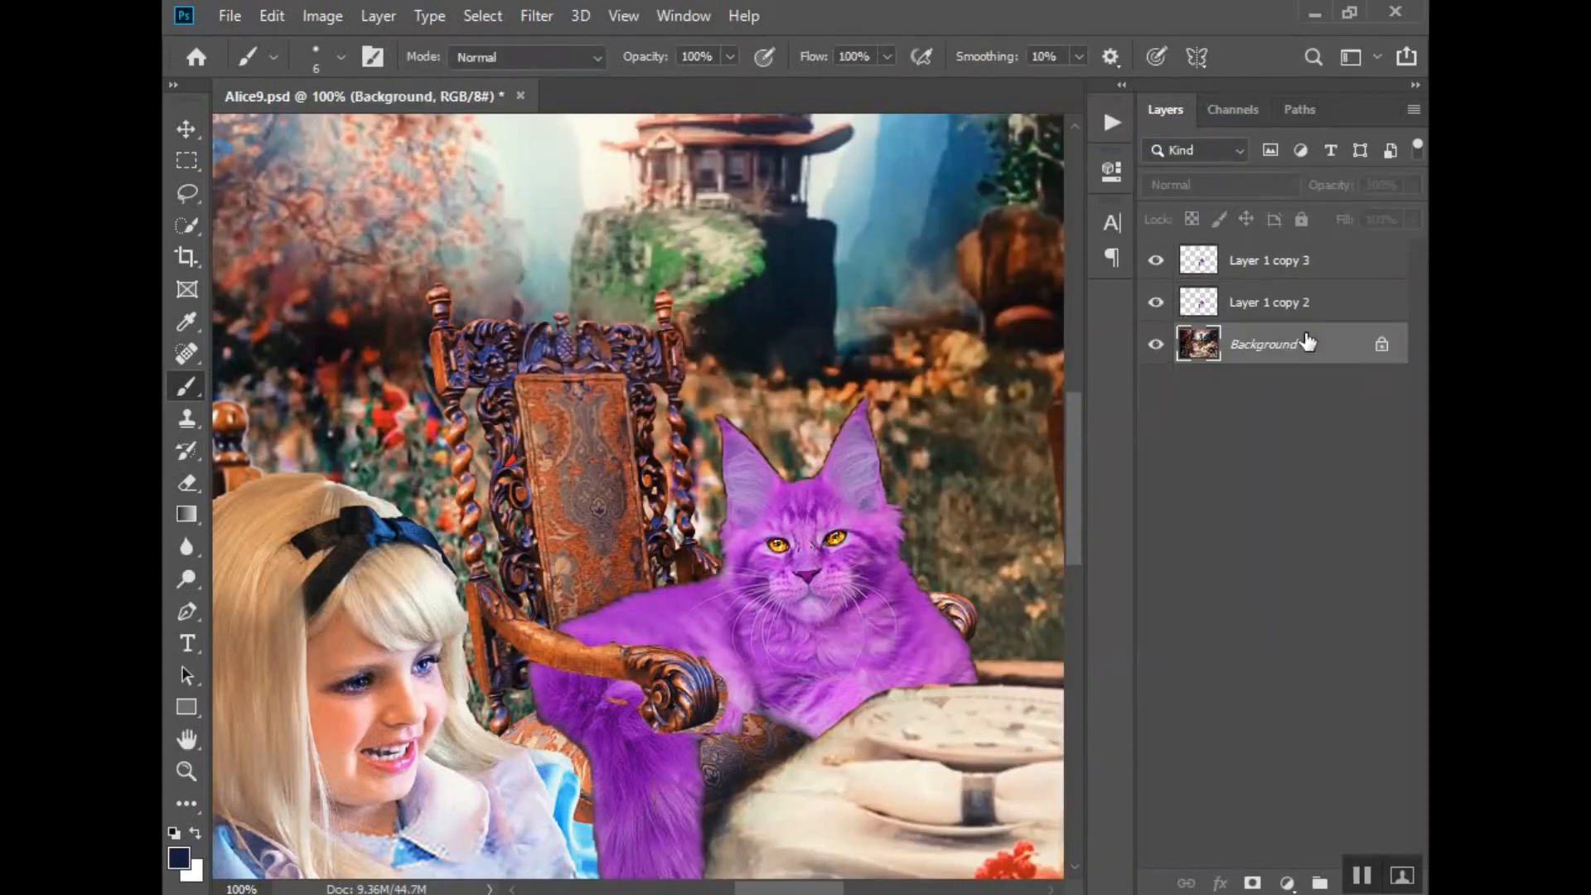
{"action": "left_click", "coordinate": [1267, 309]}
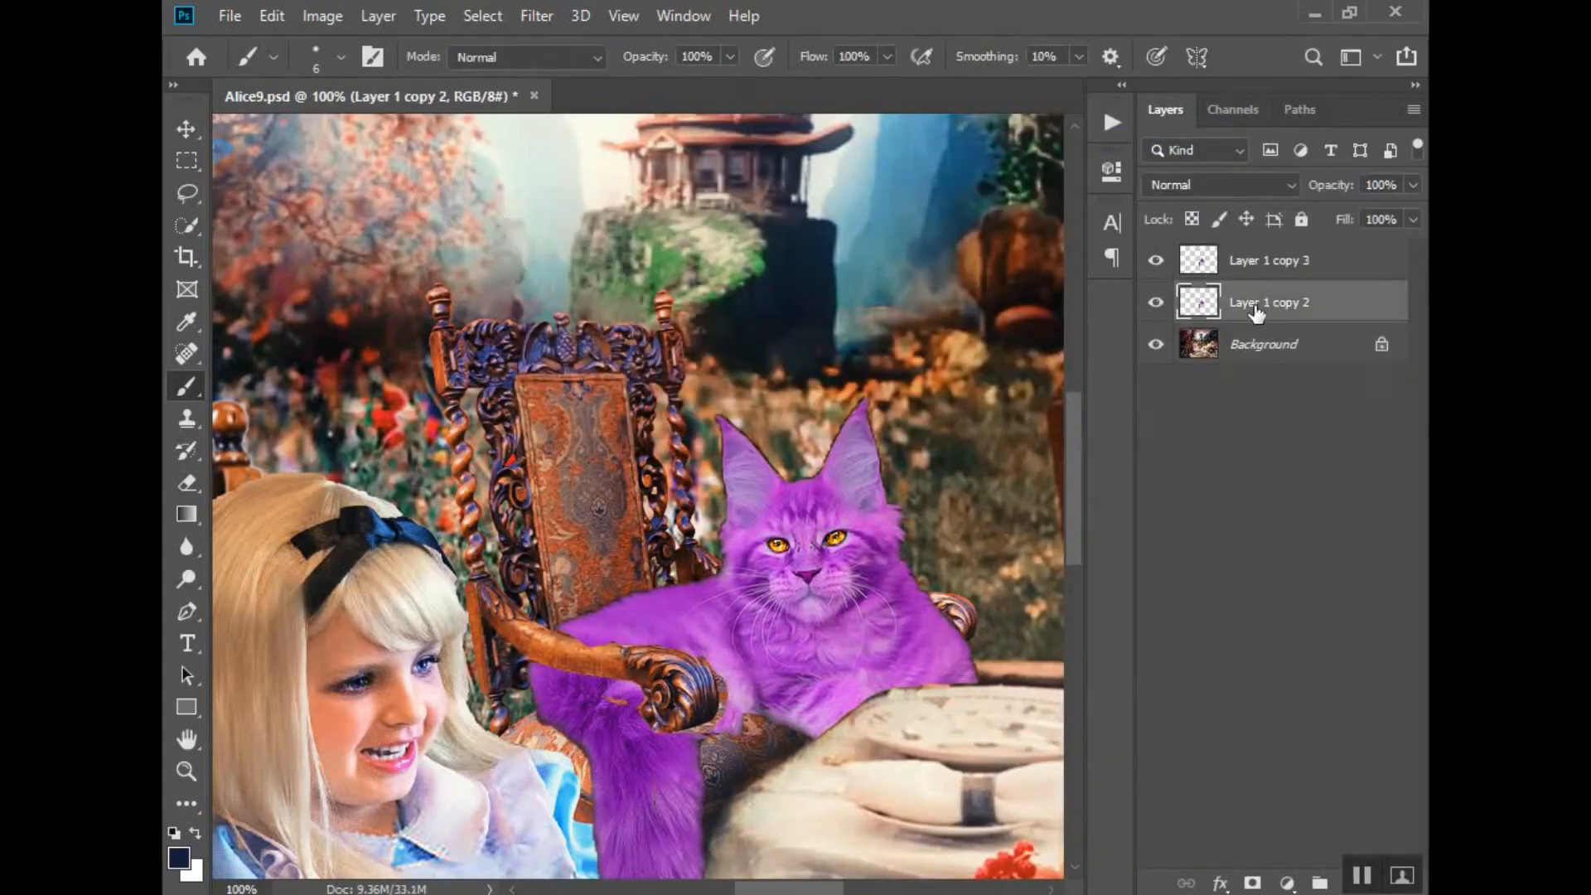
{"action": "left_click", "coordinate": [1157, 308]}
- Open Layer 1 copy 3 in the Liquify filter with the cat's face in close view
{"action": "left_click", "coordinate": [1274, 267]}
{"action": "scroll", "coordinate": [722, 116], "scroll_direction": "down", "scroll_amount": 1}
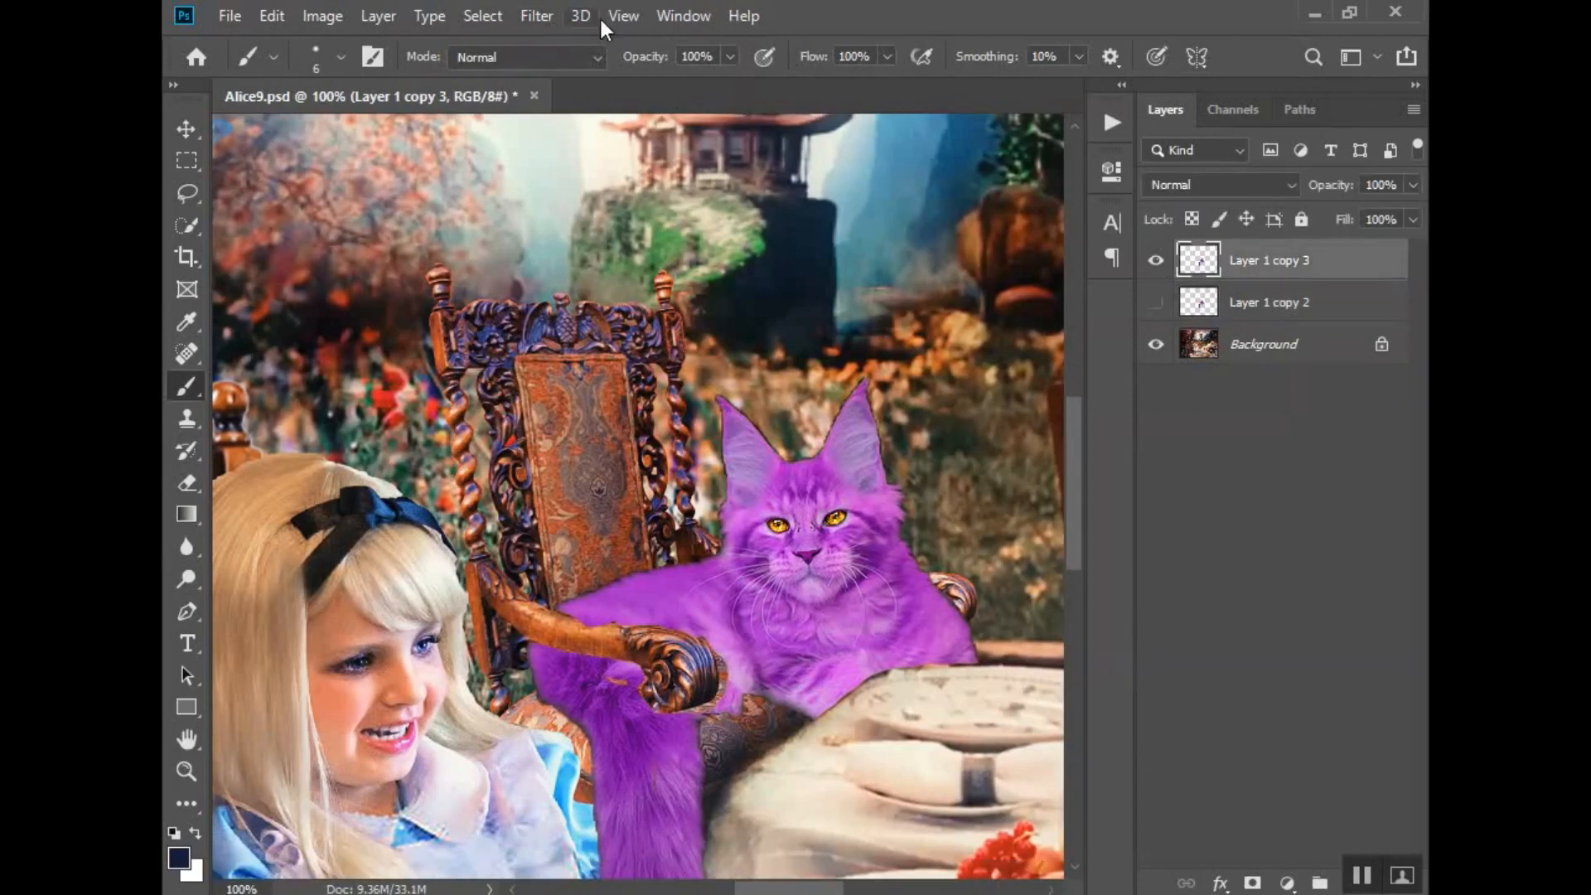
{"action": "left_click", "coordinate": [613, 16]}
{"action": "mouse_move", "coordinate": [549, 17]}
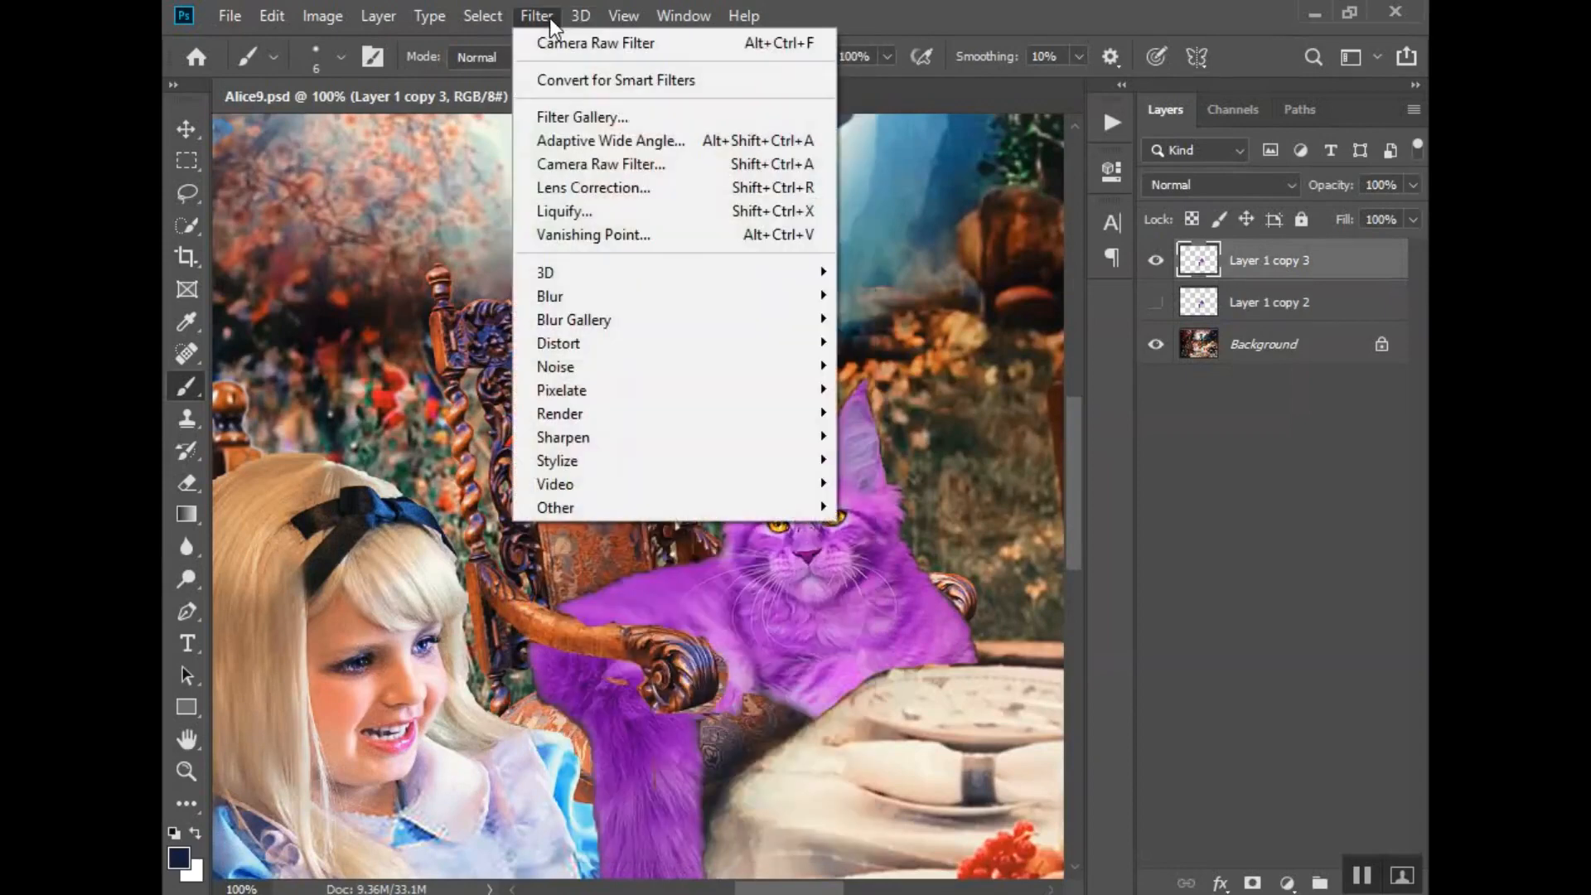
{"action": "left_click", "coordinate": [609, 211]}
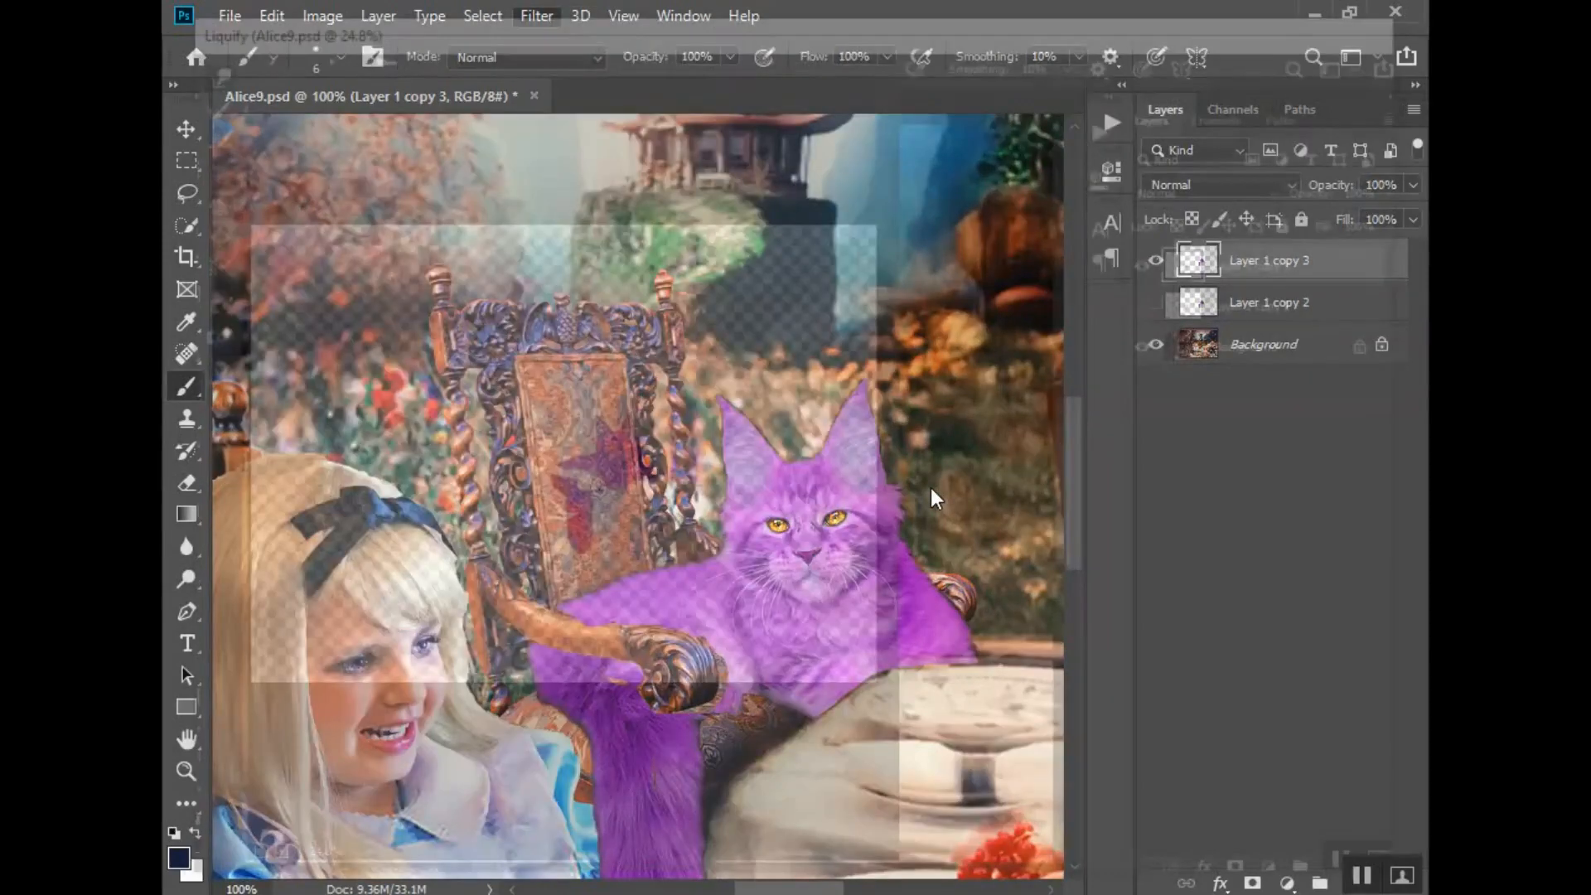
{"action": "key", "text": "z"}
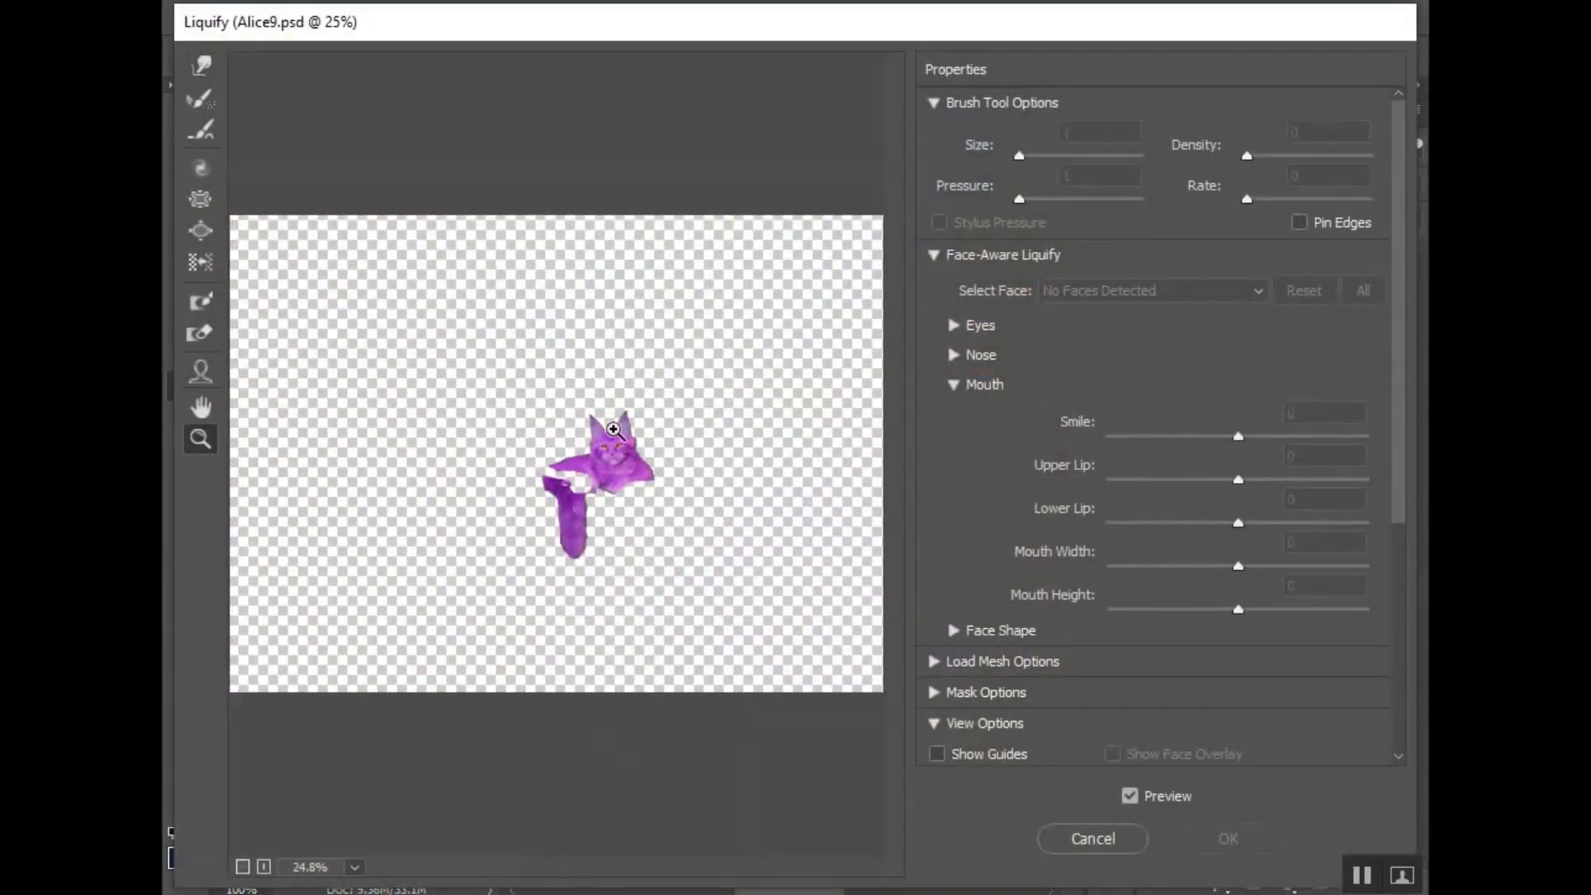
{"action": "left_click", "coordinate": [613, 429]}
{"action": "left_click", "coordinate": [600, 437]}
{"action": "left_click", "coordinate": [572, 445]}
{"action": "left_click", "coordinate": [521, 452]}
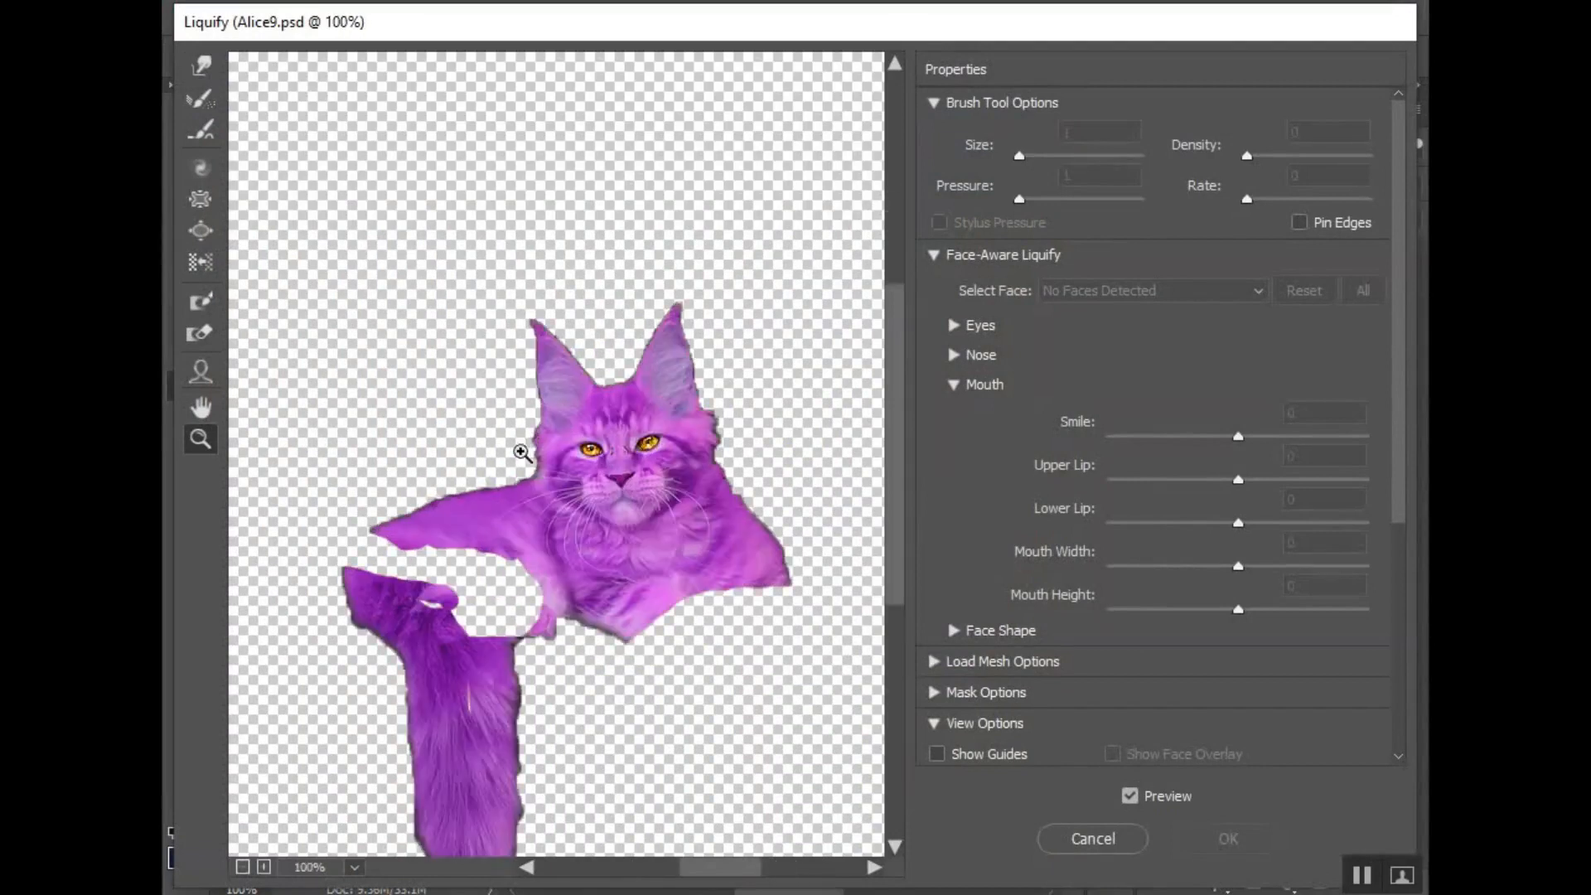
{"action": "left_click", "coordinate": [563, 498]}
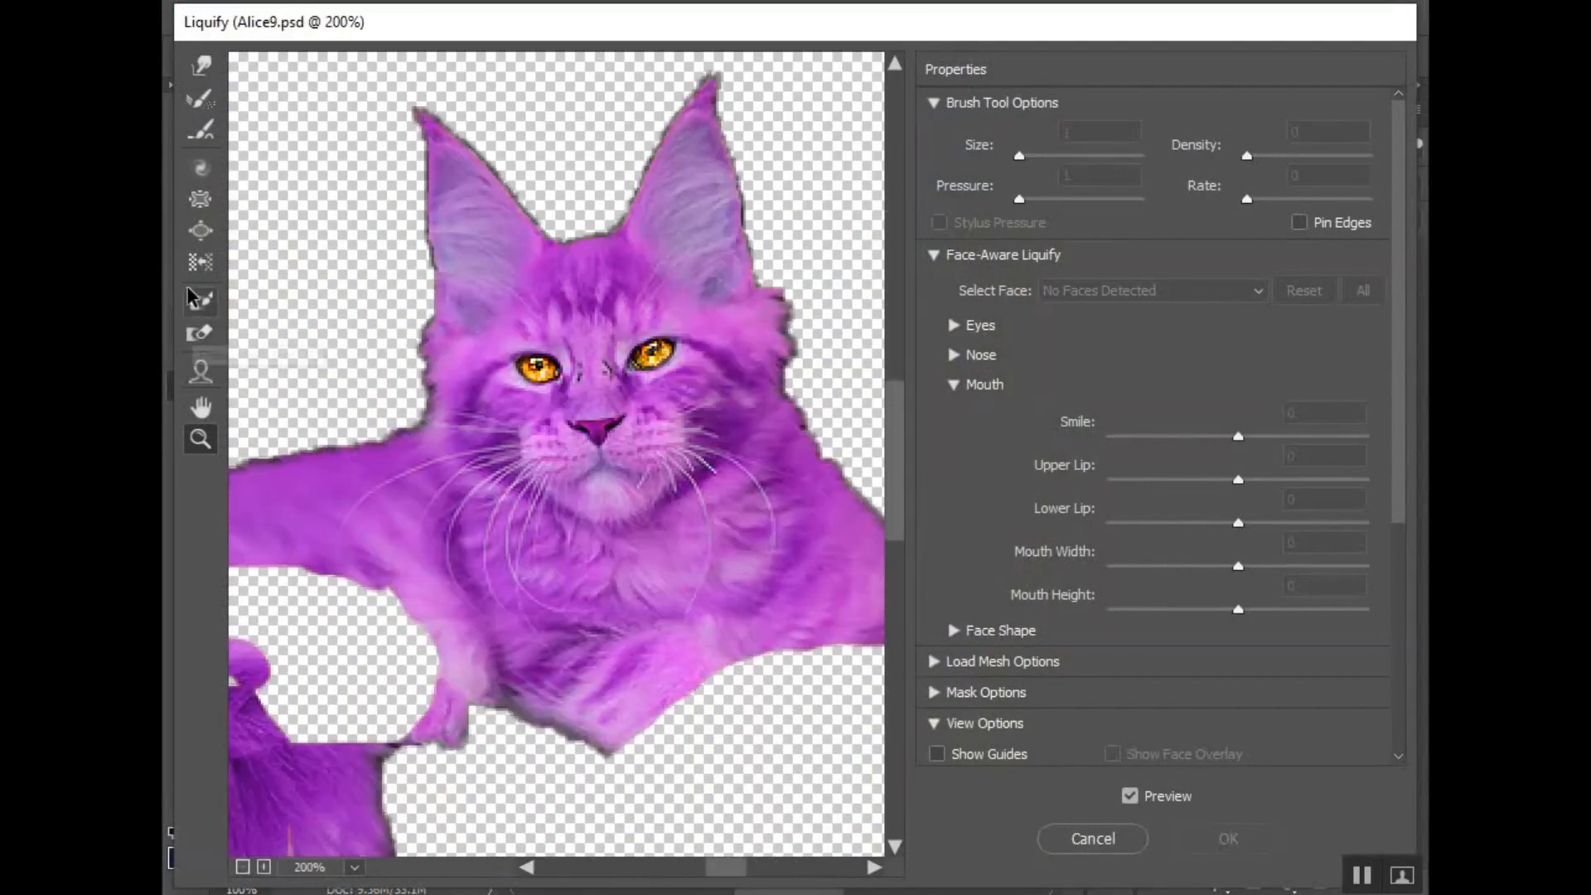
- Try the Bloat tool on the cat's forehead with the brush size raised to 3800, and undo it
{"action": "left_click", "coordinate": [201, 234]}
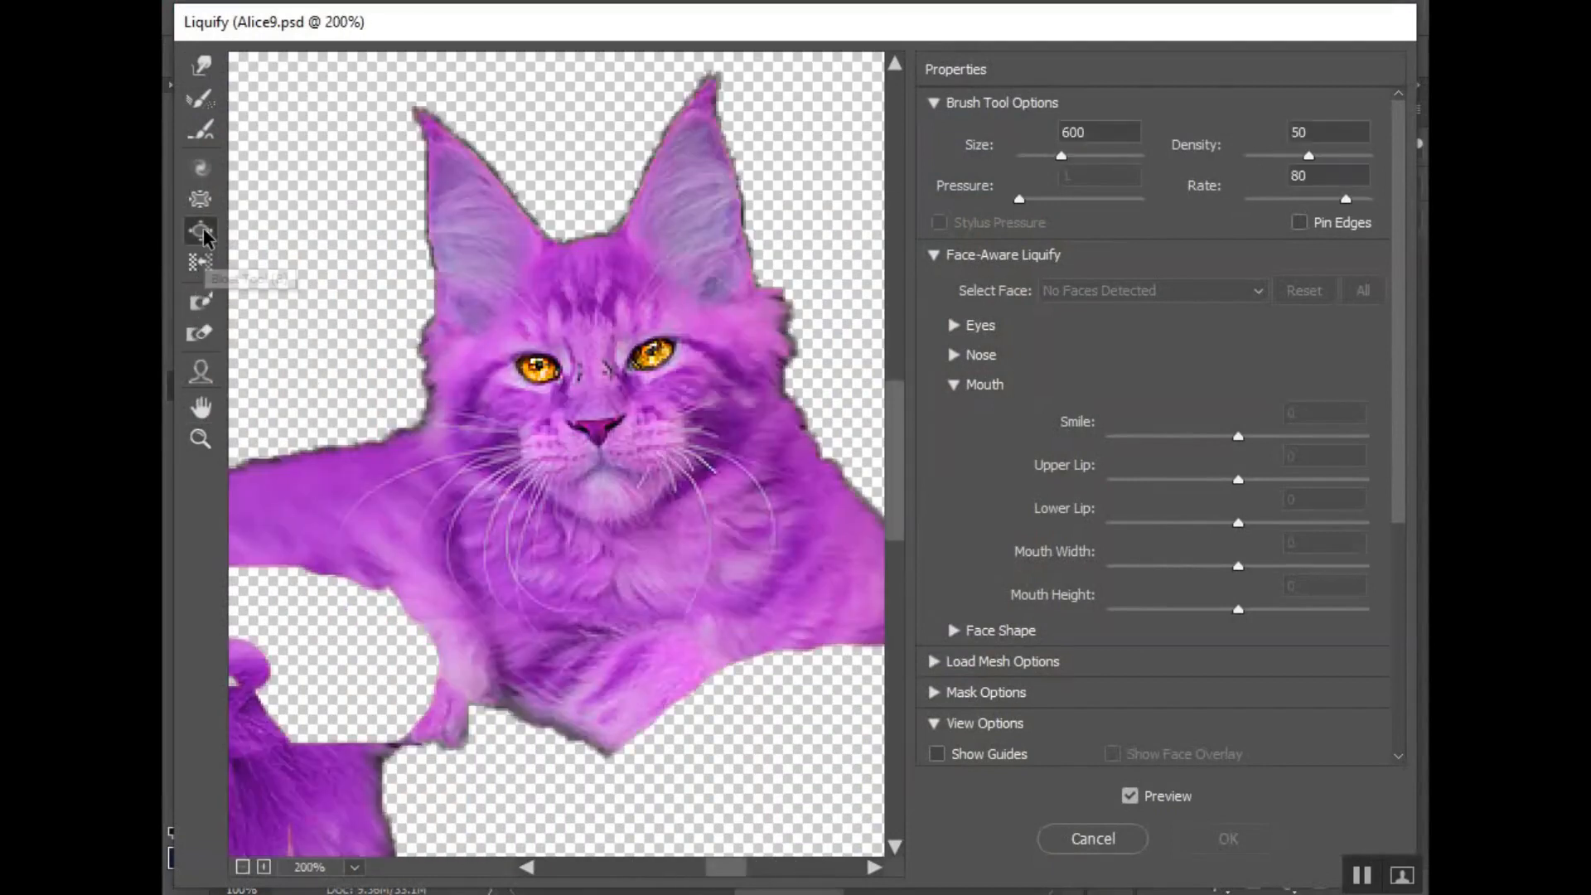
{"action": "key", "text": "bracketright"}
{"action": "key", "text": "bracketright"}
{"action": "key", "text": "bracketright"}
{"action": "key", "text": "bracketright"}
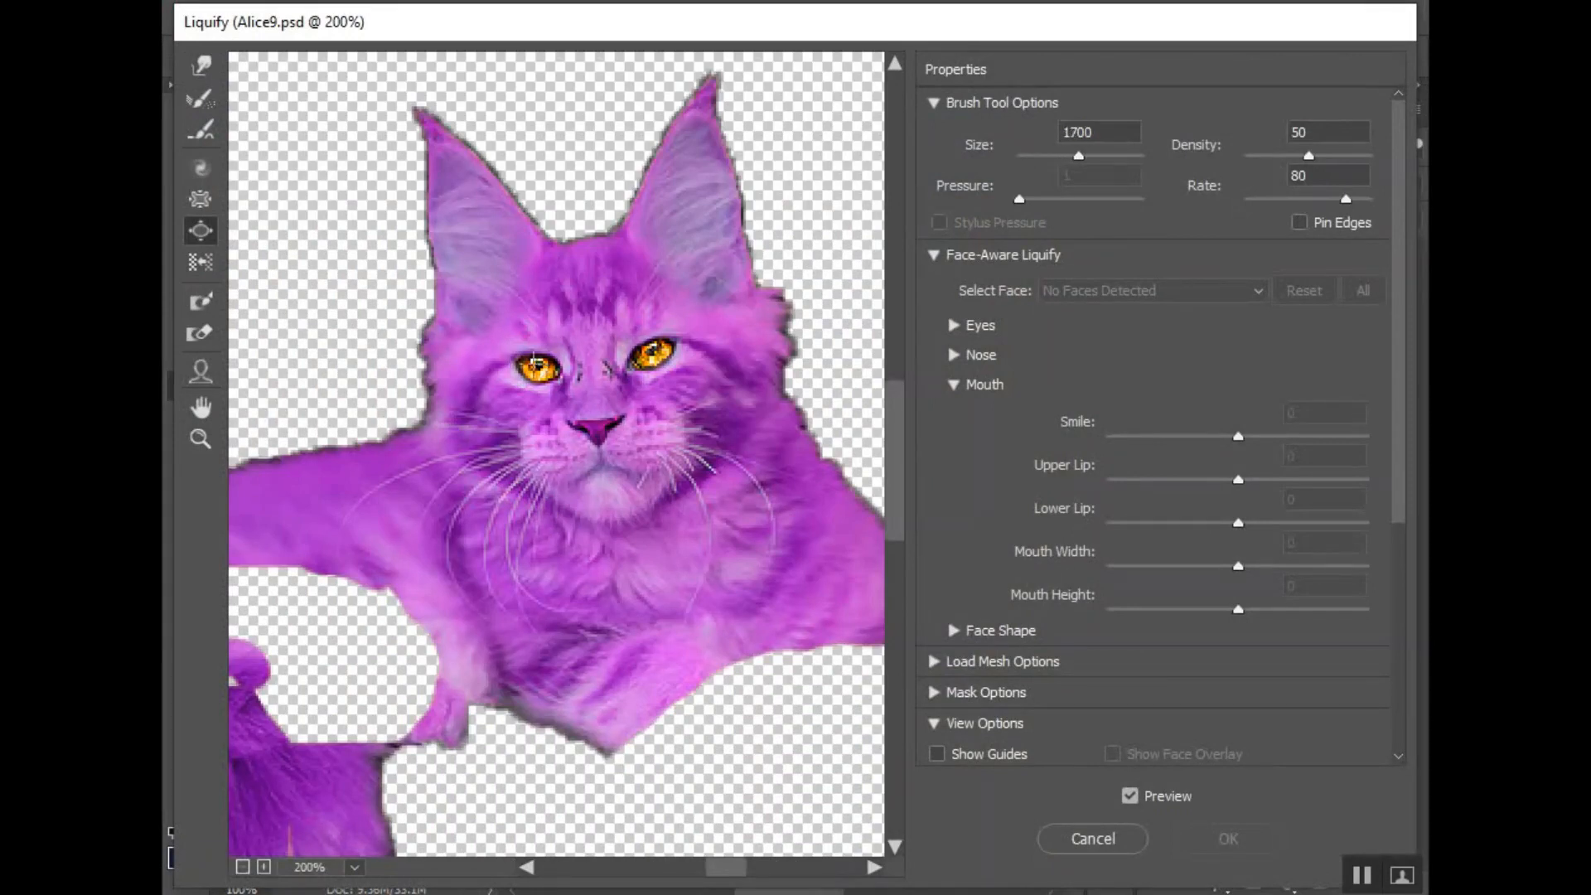
{"action": "key", "text": "bracketright"}
{"action": "key", "text": "bracketright"}
{"action": "key", "text": "bracketright"}
{"action": "key", "text": "bracketright"}
{"action": "key", "text": "bracketright"}
{"action": "key", "text": "bracketright"}
{"action": "left_click", "coordinate": [561, 310]}
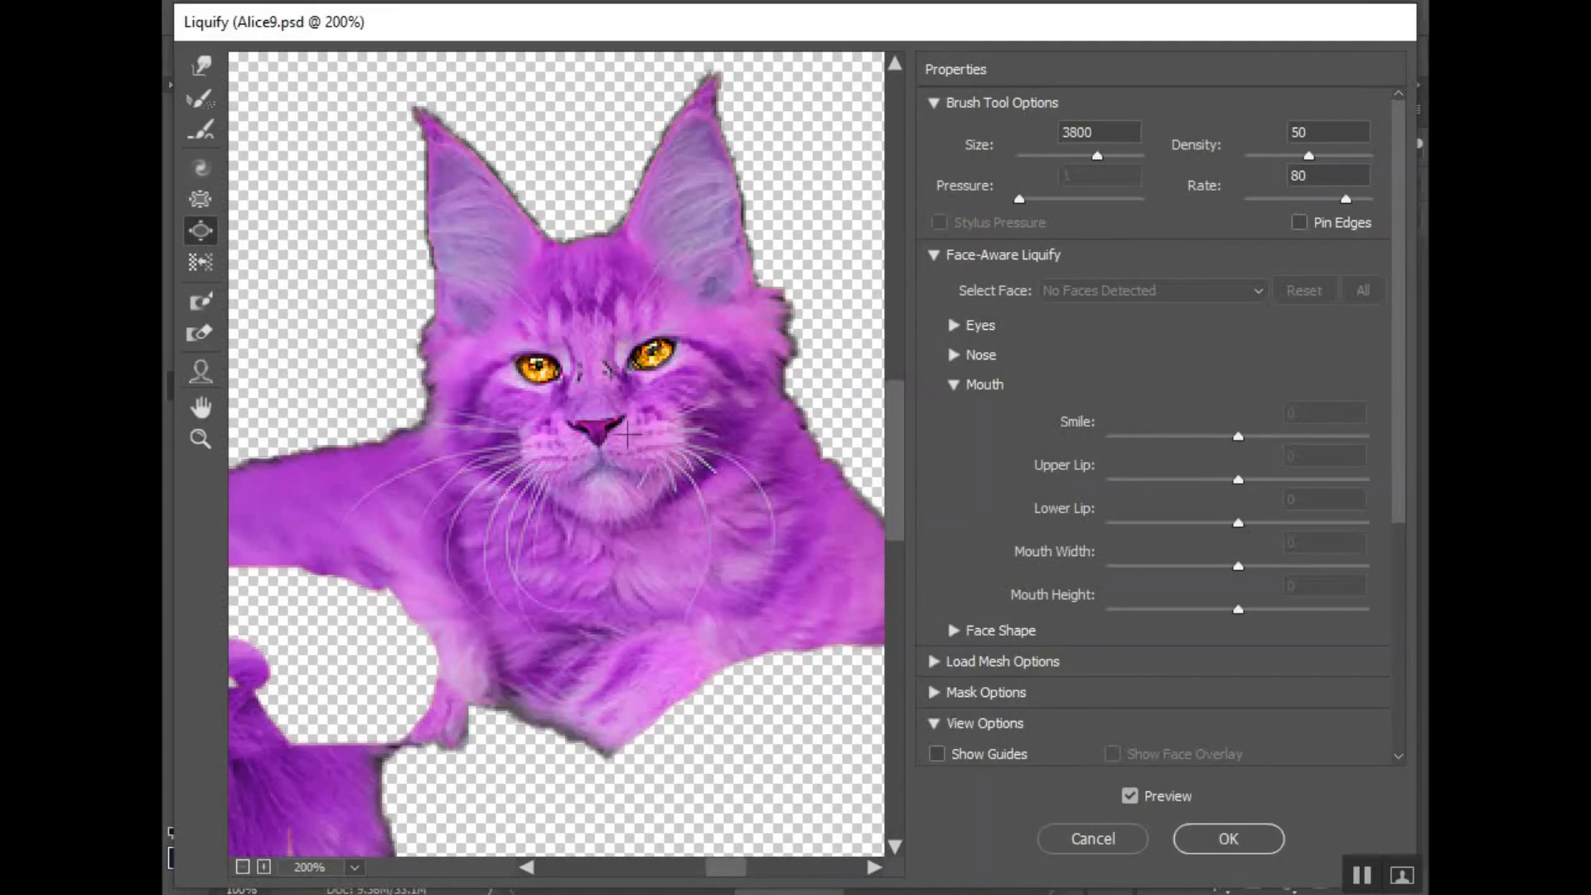
{"action": "key", "text": "ctrl+z"}
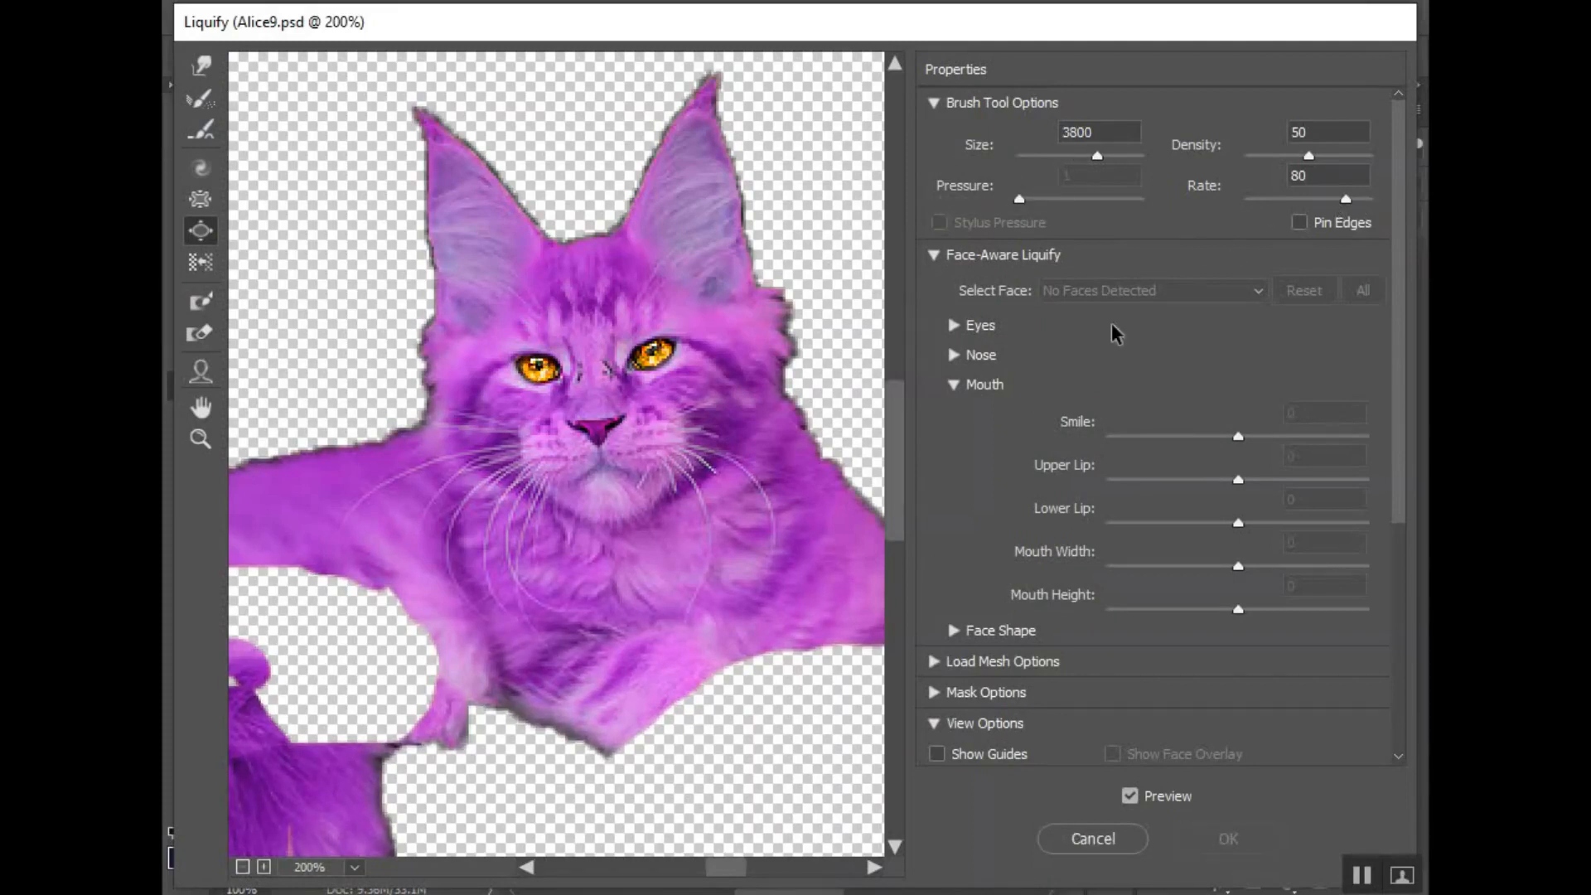
{"action": "left_click", "coordinate": [200, 66]}
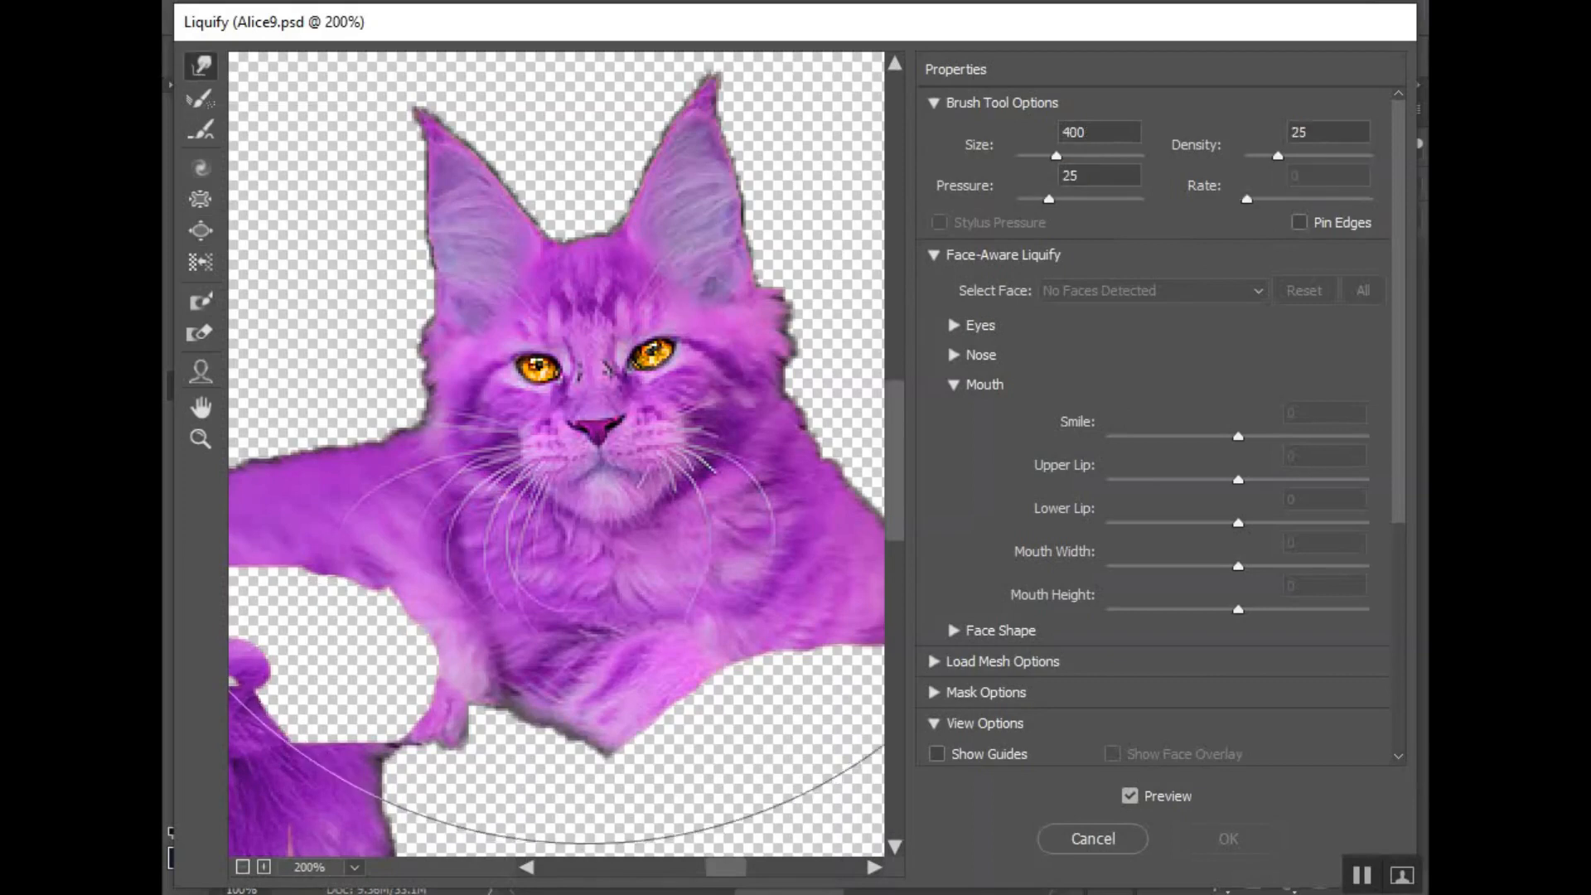
{"action": "key", "text": "bracketleft"}
{"action": "key", "text": "bracketleft"}
{"action": "key", "text": "bracketleft"}
{"action": "key", "text": "bracketleft"}
{"action": "key", "text": "bracketleft"}
{"action": "key", "text": "bracketleft"}
{"action": "key", "text": "bracketleft"}
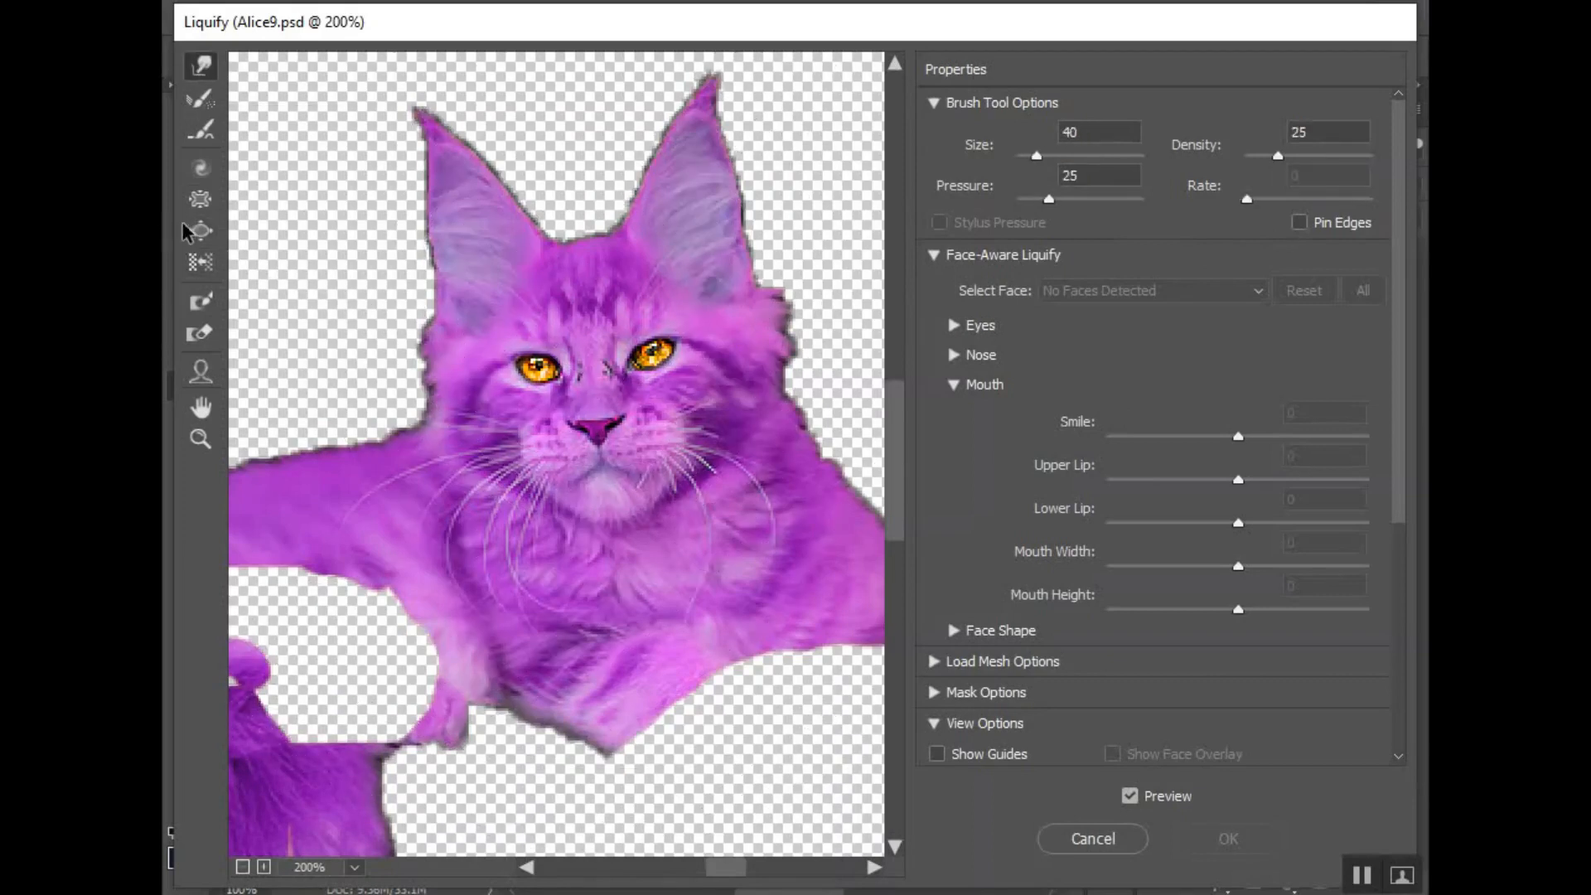
{"action": "left_click", "coordinate": [201, 230]}
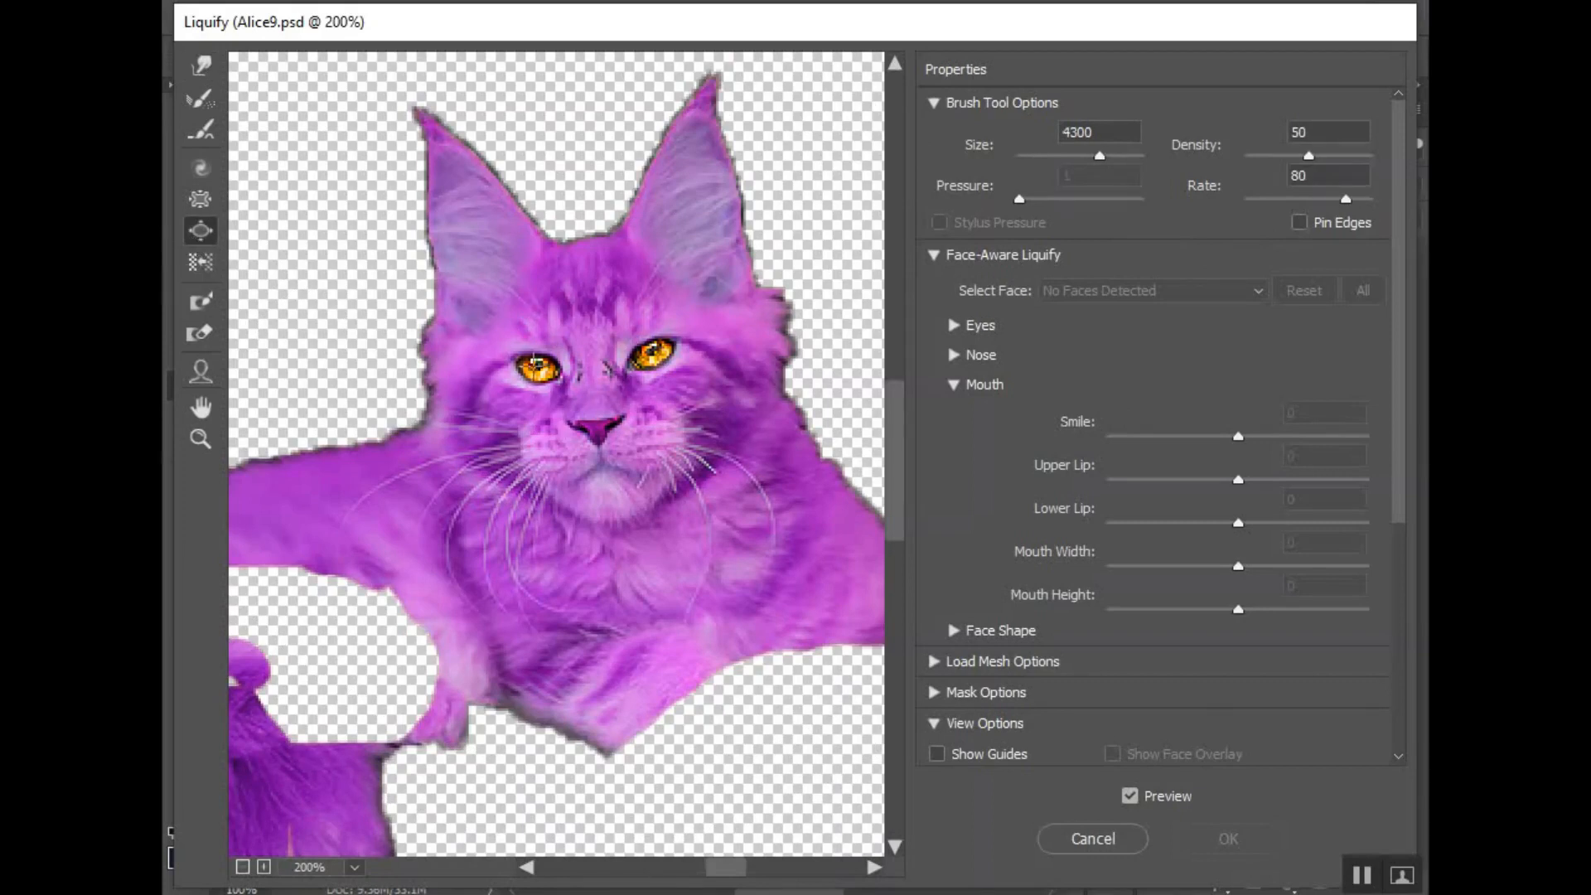
{"action": "left_click", "coordinate": [934, 102]}
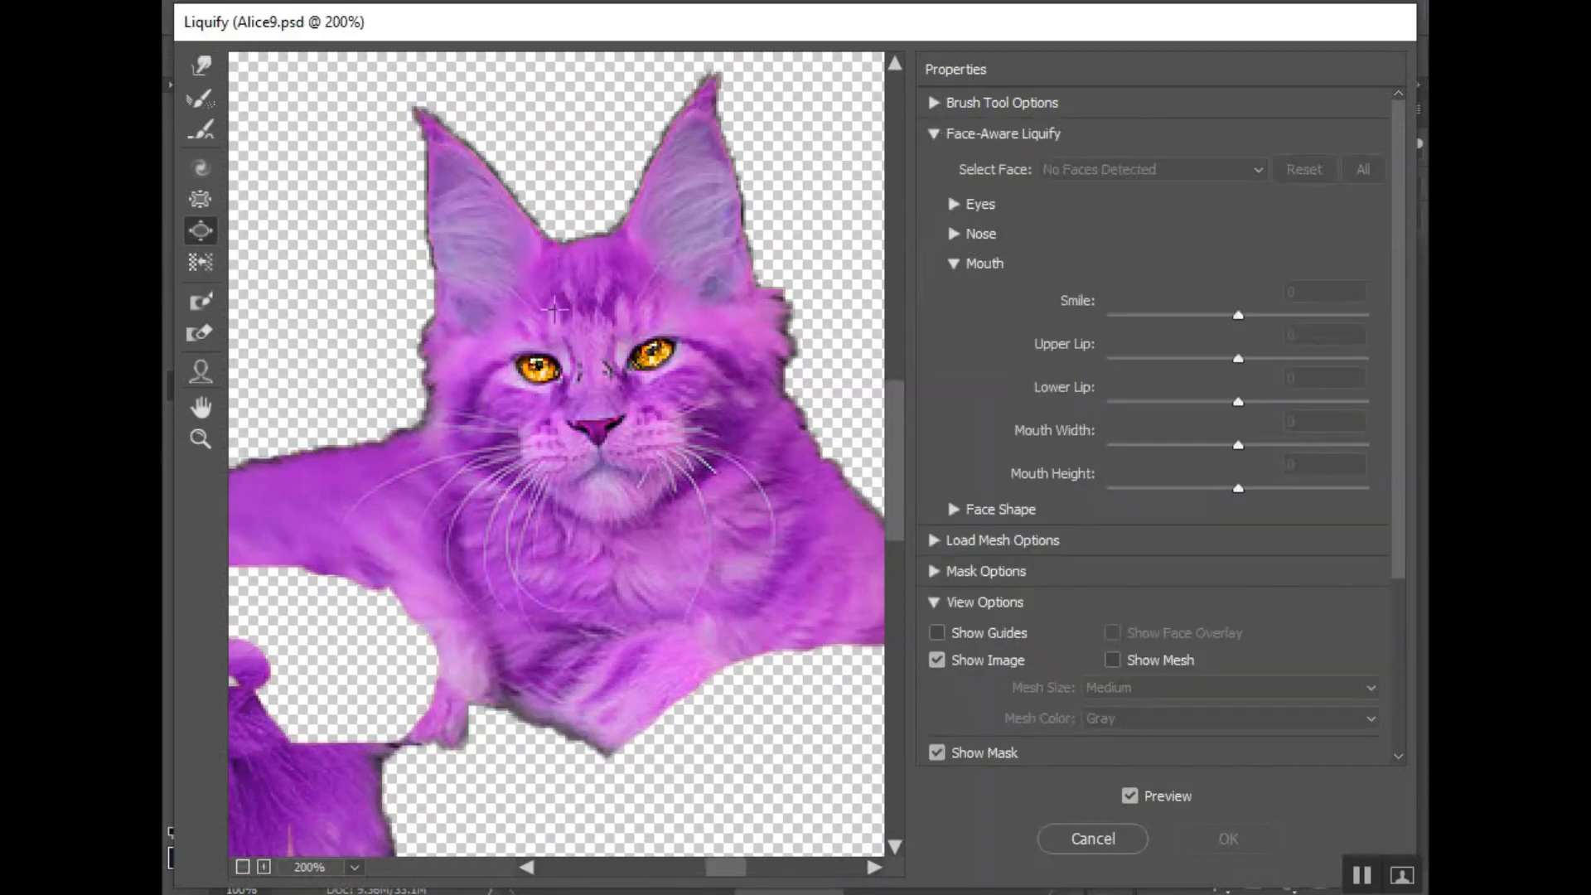
{"action": "scroll", "coordinate": [1060, 576], "scroll_direction": "down", "scroll_amount": 3}
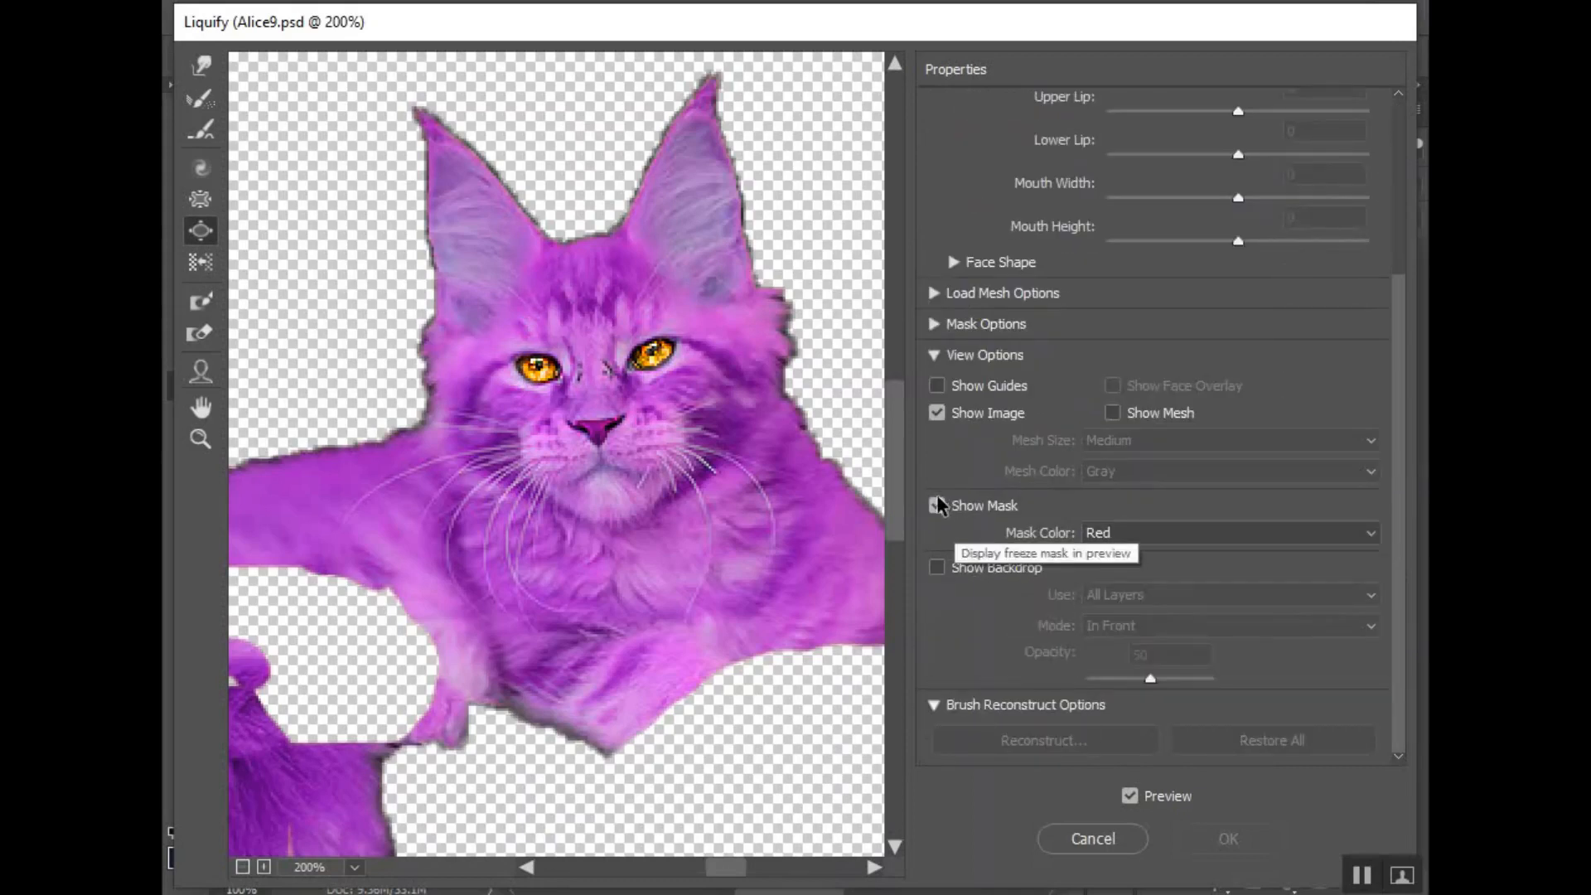
{"action": "scroll", "coordinate": [944, 451], "scroll_direction": "up", "scroll_amount": 1}
{"action": "scroll", "coordinate": [949, 458], "scroll_direction": "up", "scroll_amount": 1}
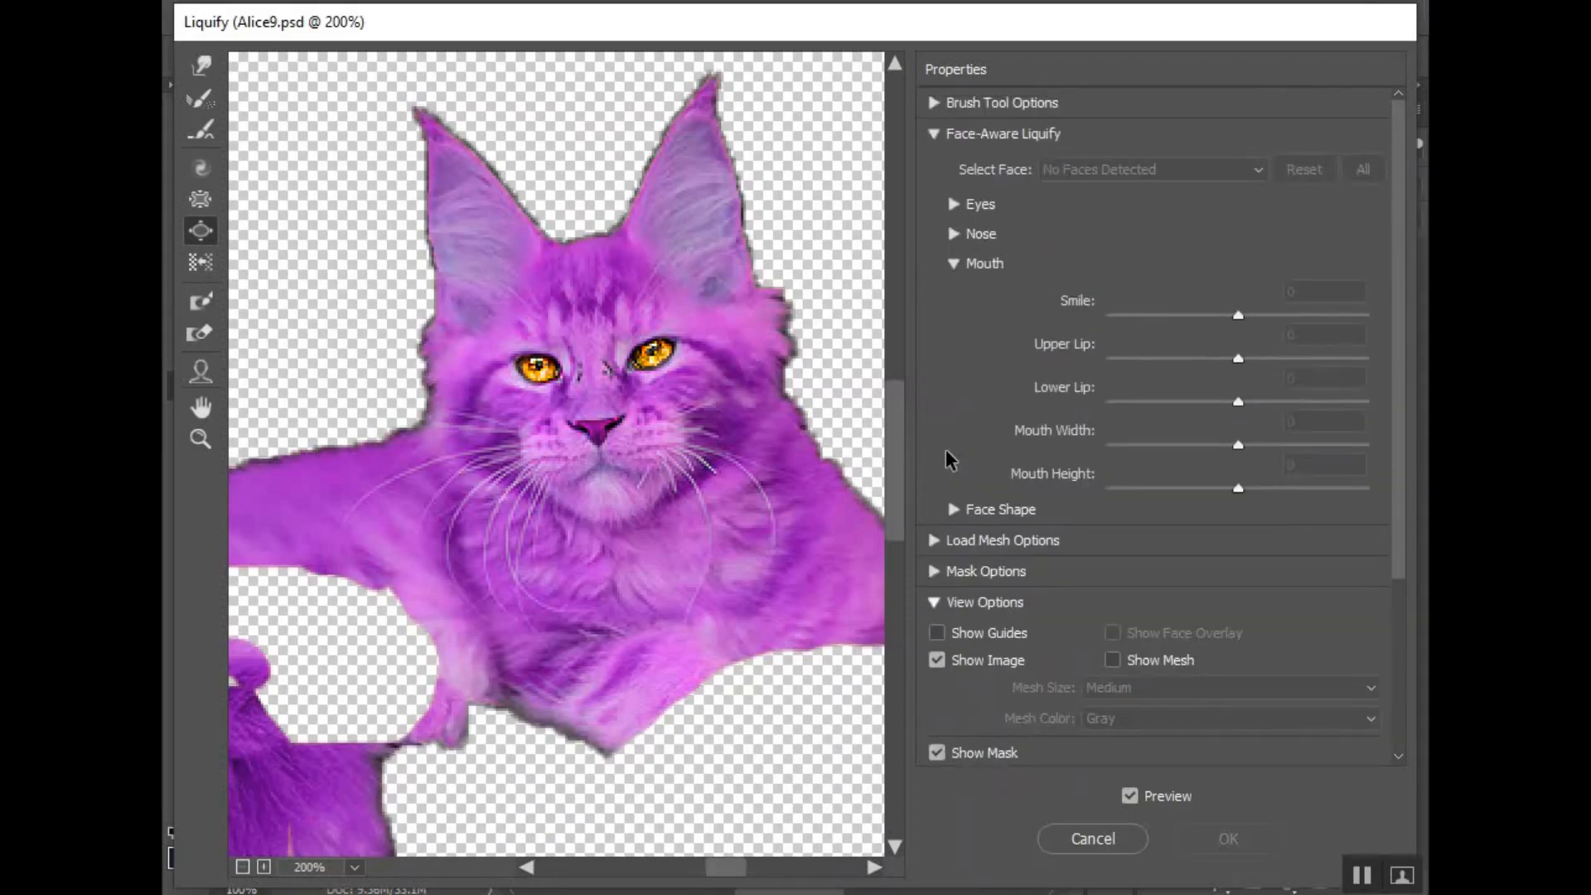
{"action": "left_click", "coordinate": [934, 135]}
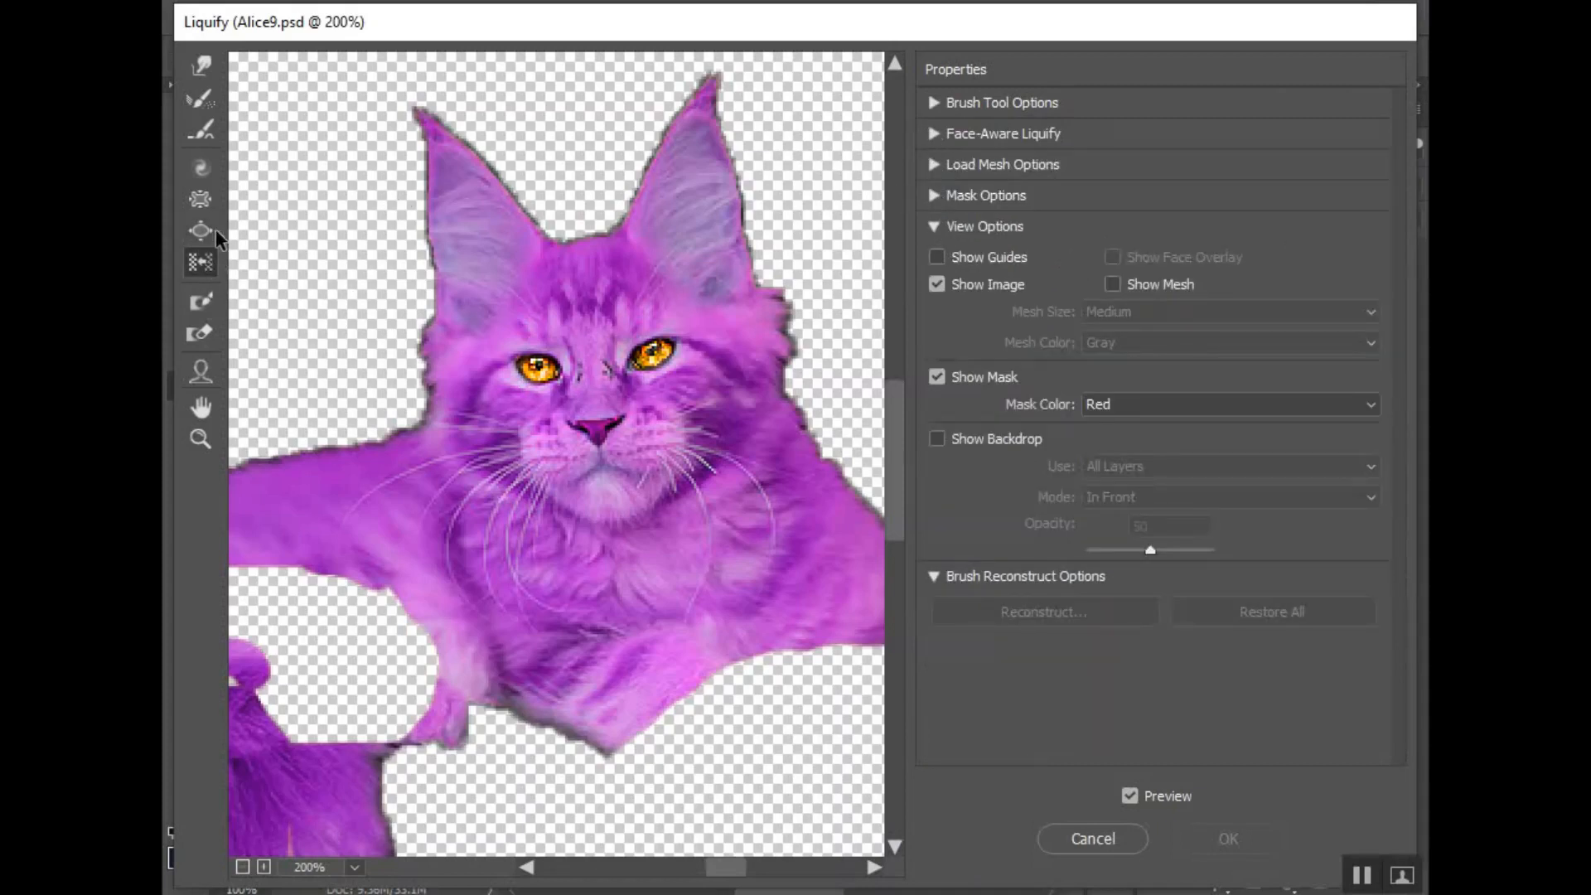
- Try to enlarge the cat's left-hand eye with the Bloat tool, first with a small brush and again with a larger one, undoing each attempt
{"action": "left_click", "coordinate": [539, 365]}
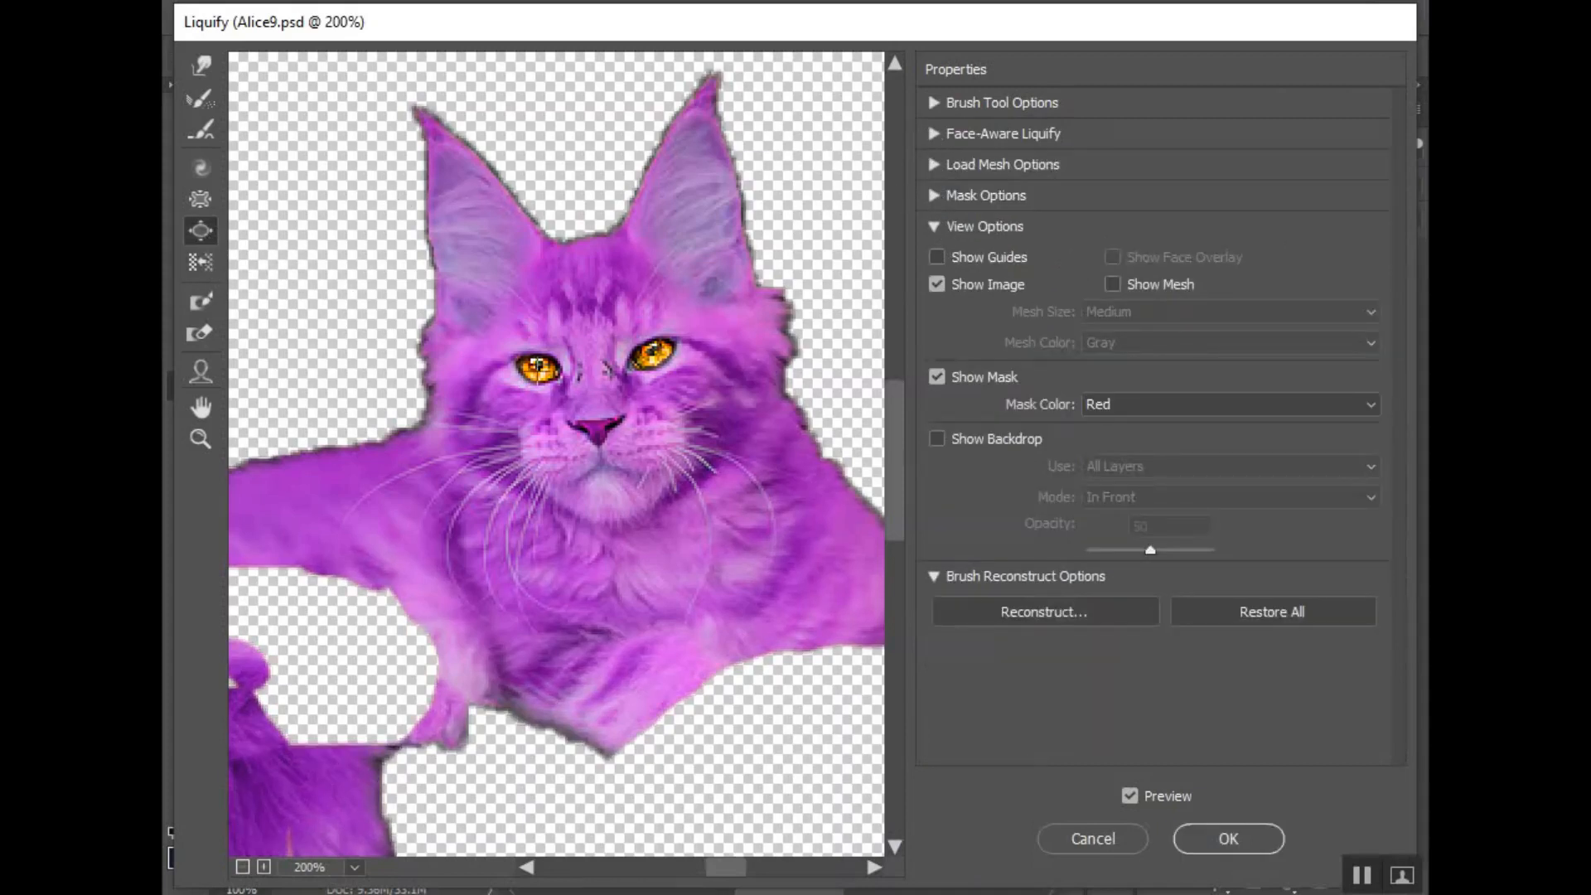
{"action": "key", "text": "ctrl+z"}
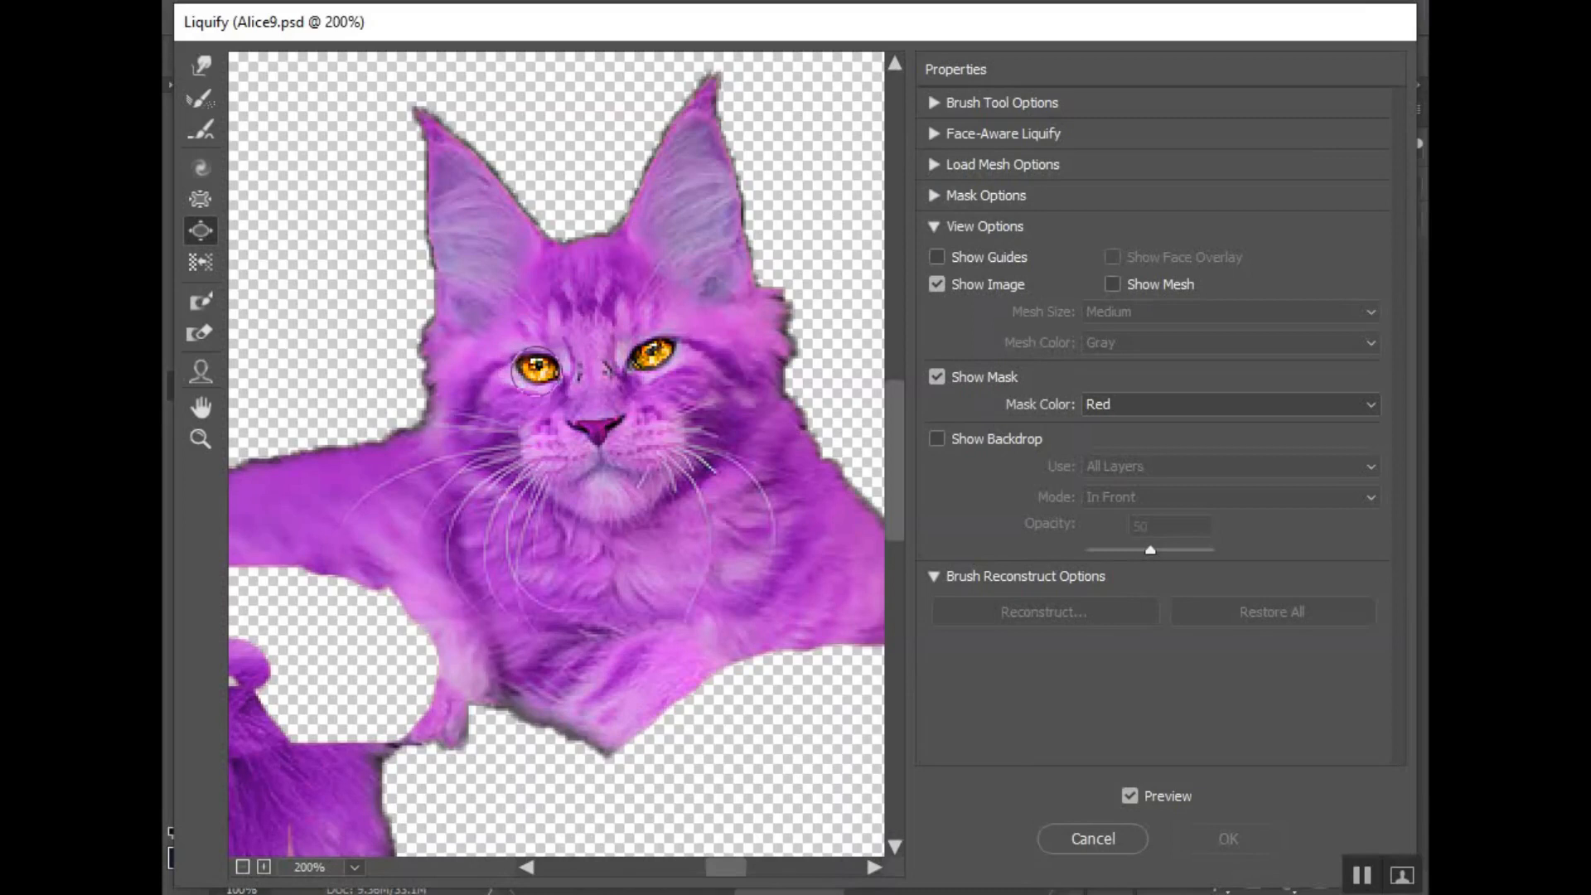
{"action": "key", "text": "bracketright"}
{"action": "key", "text": "bracketright"}
{"action": "key", "text": "bracketright"}
{"action": "key", "text": "bracketright"}
{"action": "key", "text": "bracketright"}
{"action": "key", "text": "bracketright"}
{"action": "key", "text": "bracketright"}
{"action": "left_click", "coordinate": [537, 366]}
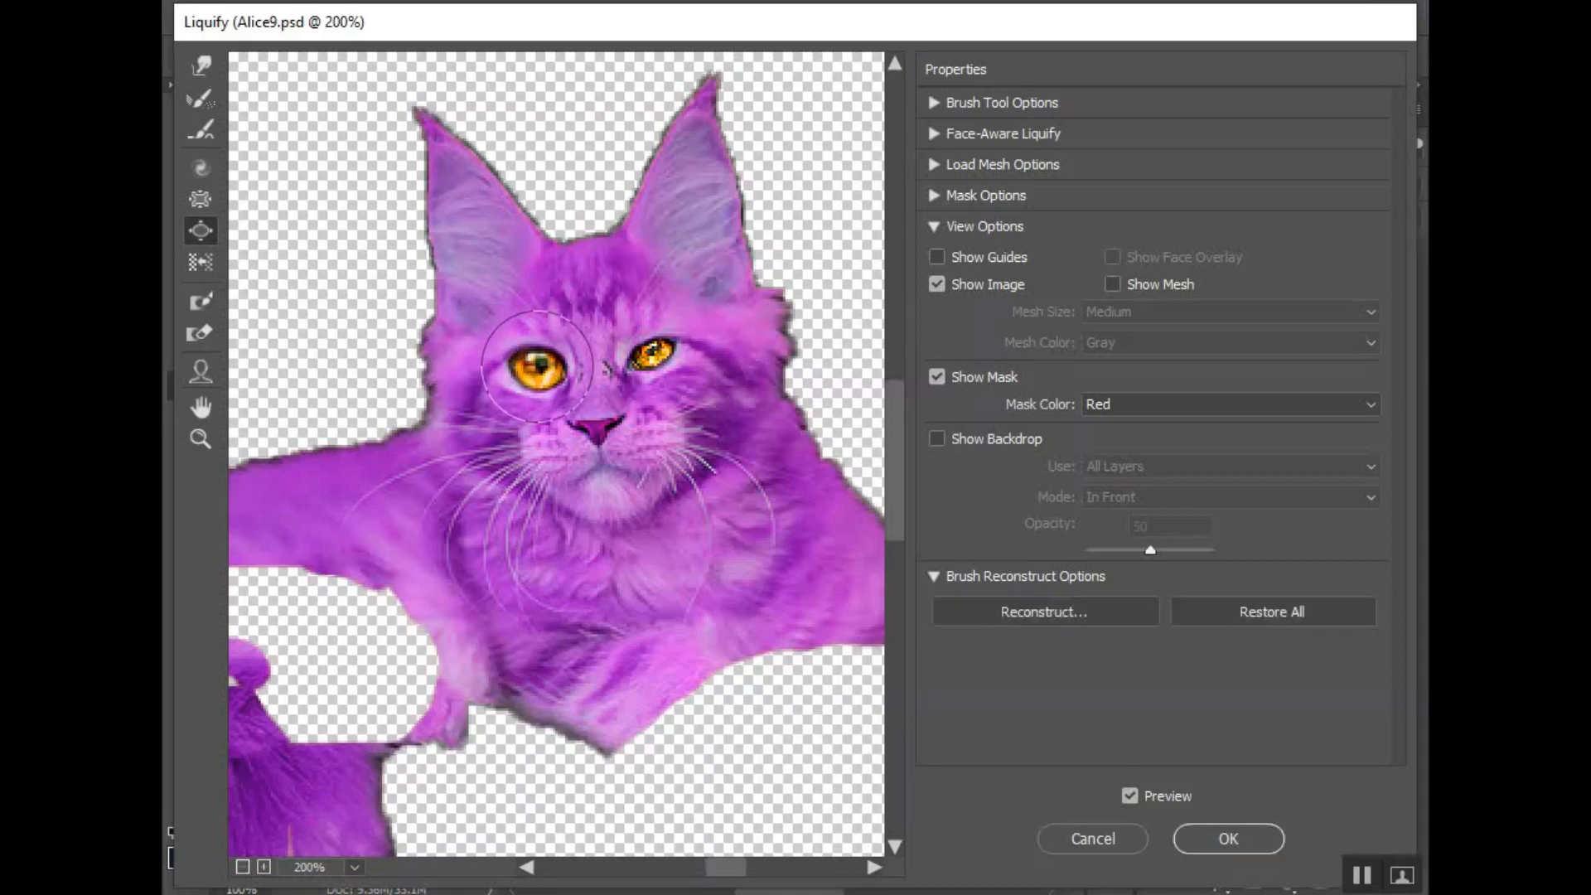
{"action": "key", "text": "ctrl+z"}
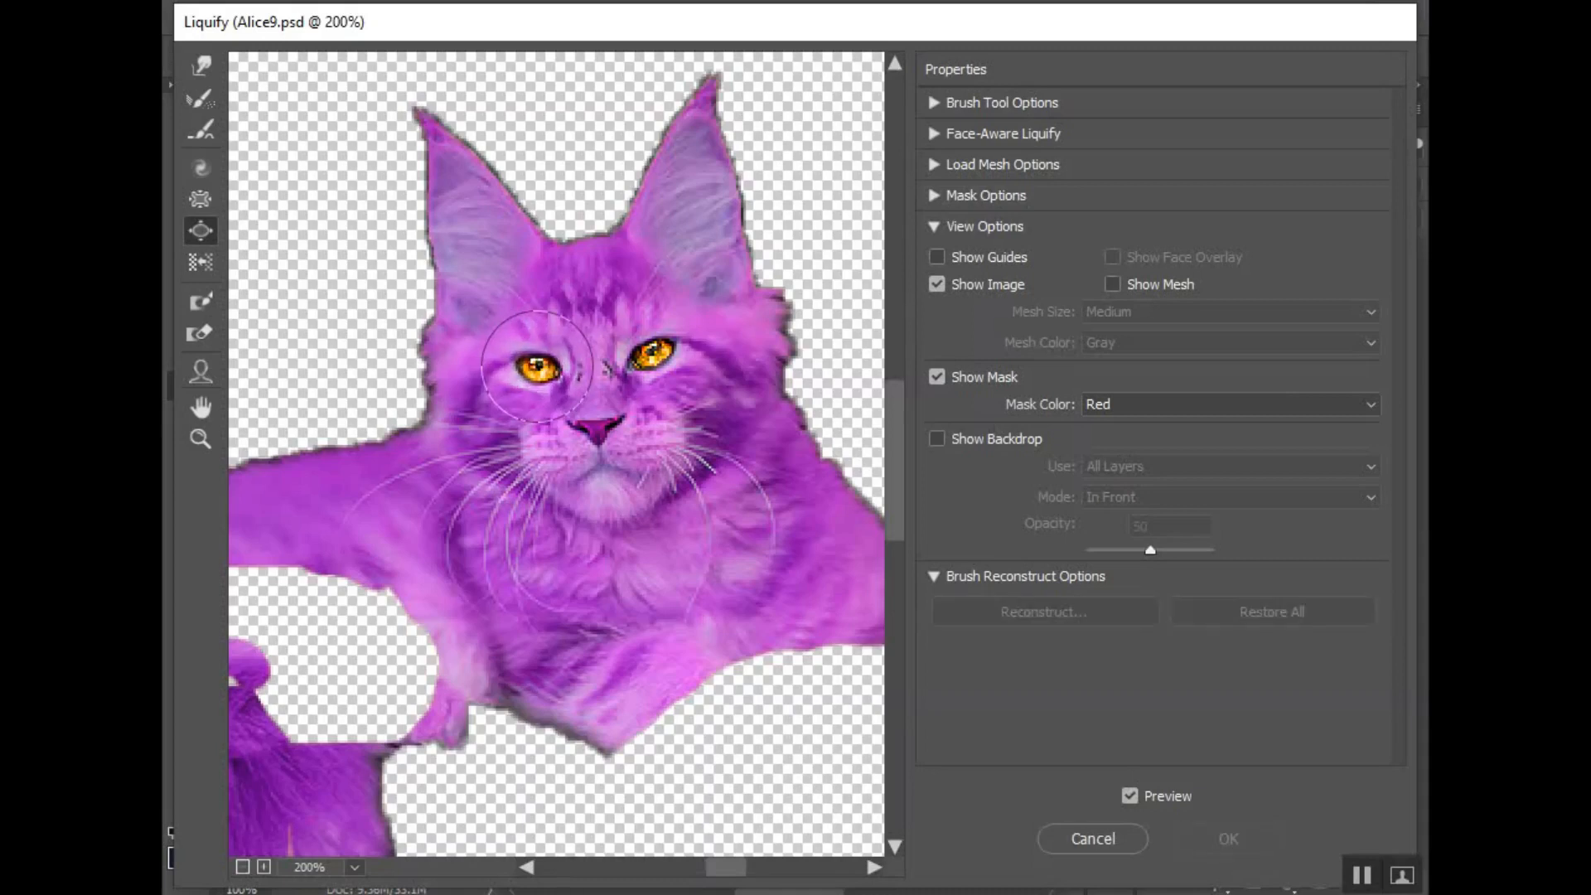
- Set the Bloat brush to size 43, density 40 and rate 34, and enlarge the cat's left-hand eye slightly
{"action": "left_click", "coordinate": [933, 102]}
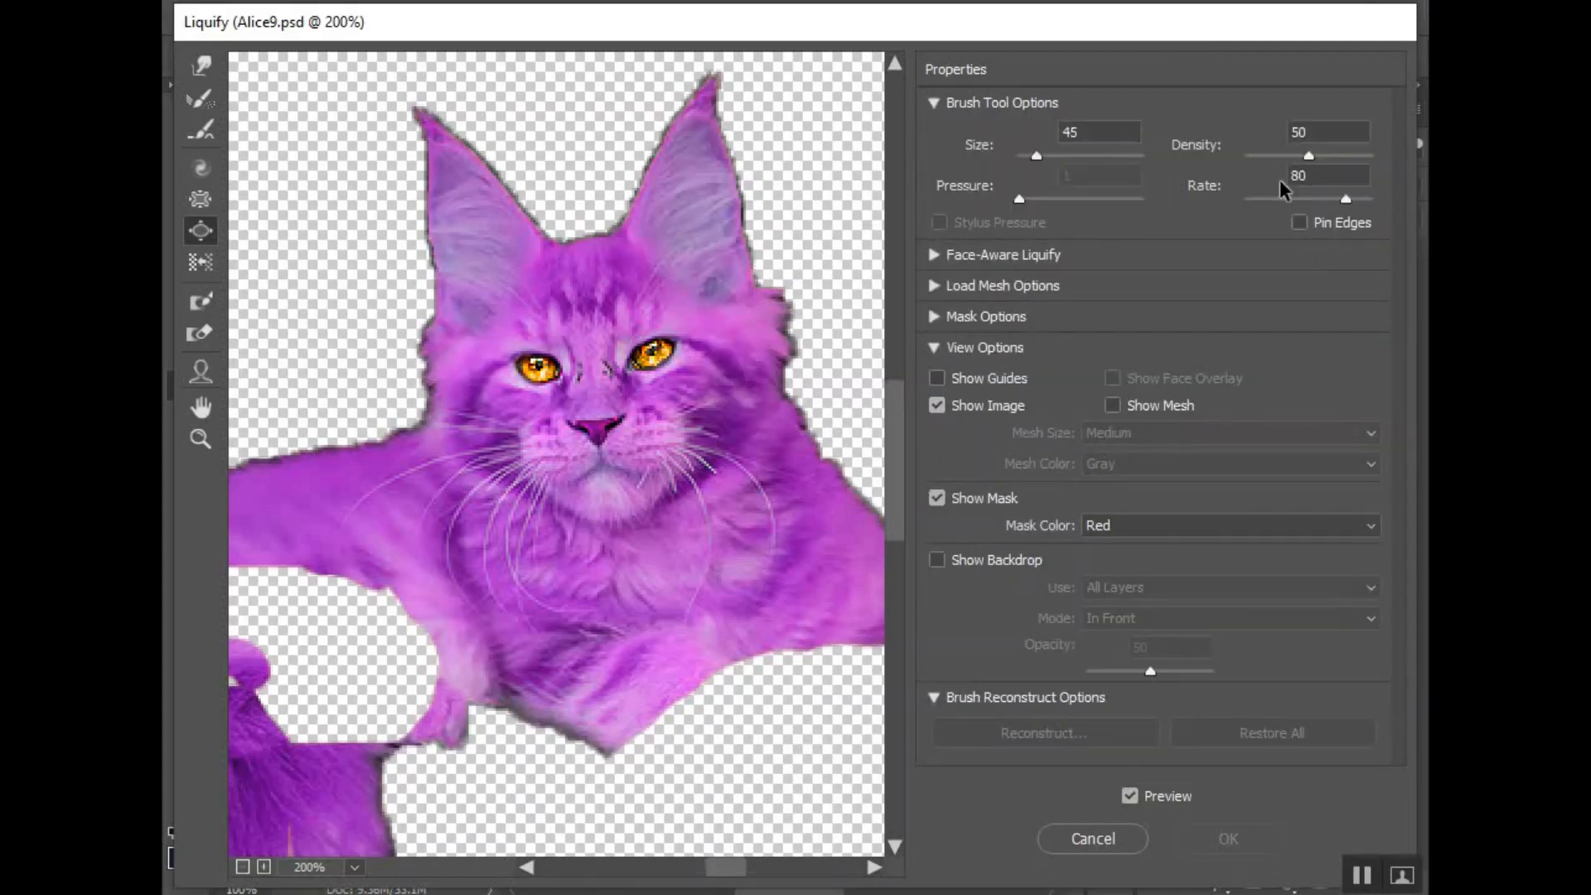
{"action": "left_click_drag", "start_coordinate": [1295, 201], "coordinate": [1295, 157]}
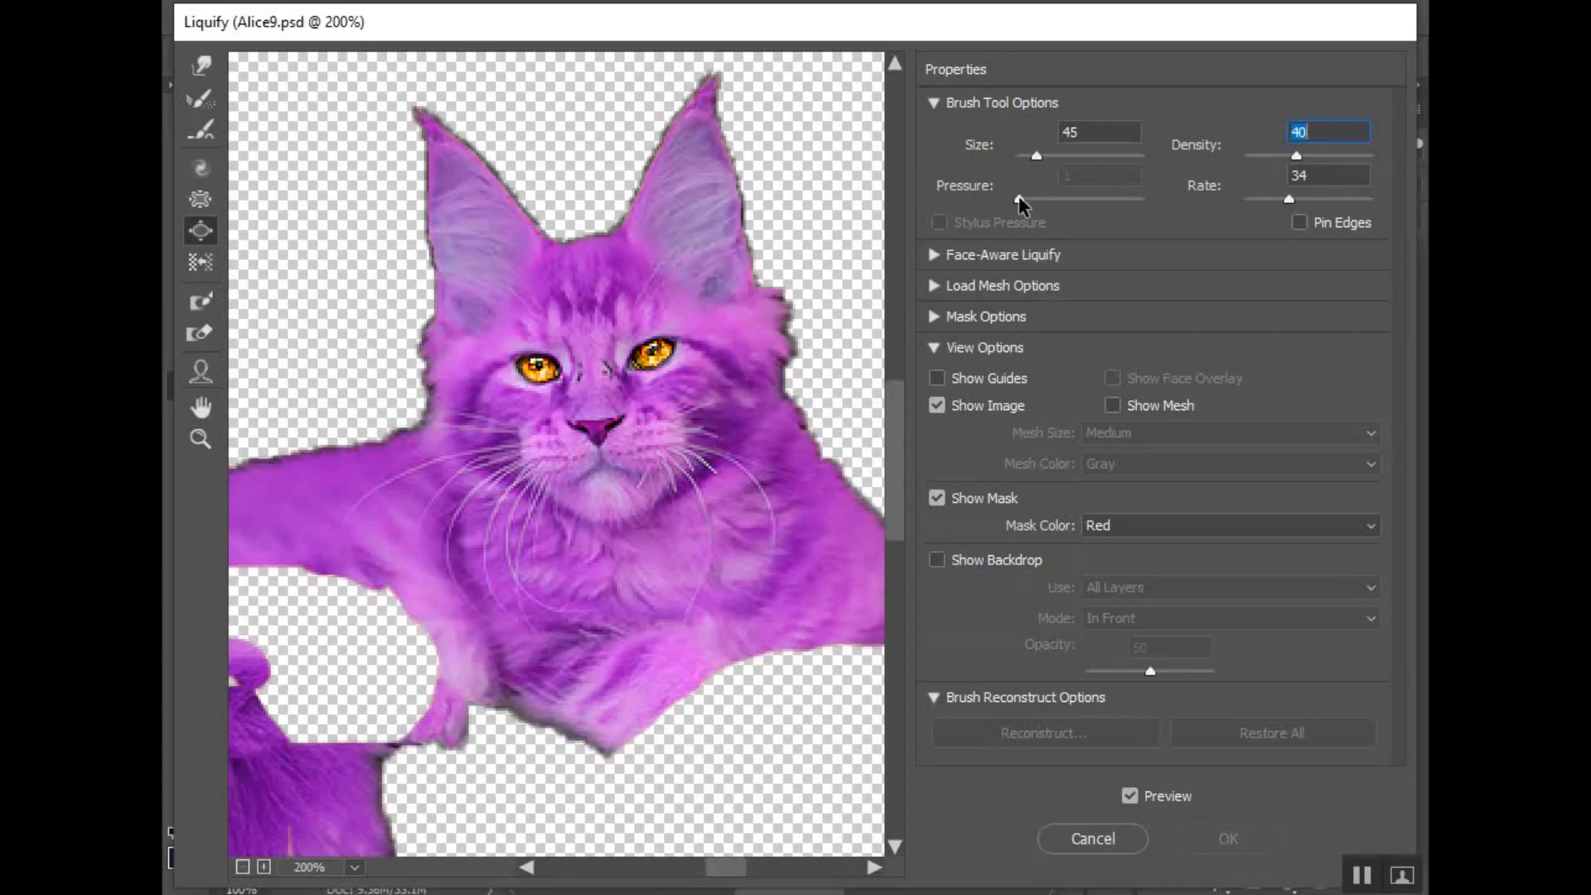
{"action": "left_click_drag", "start_coordinate": [1036, 156], "coordinate": [1034, 164]}
{"action": "left_click", "coordinate": [539, 364]}
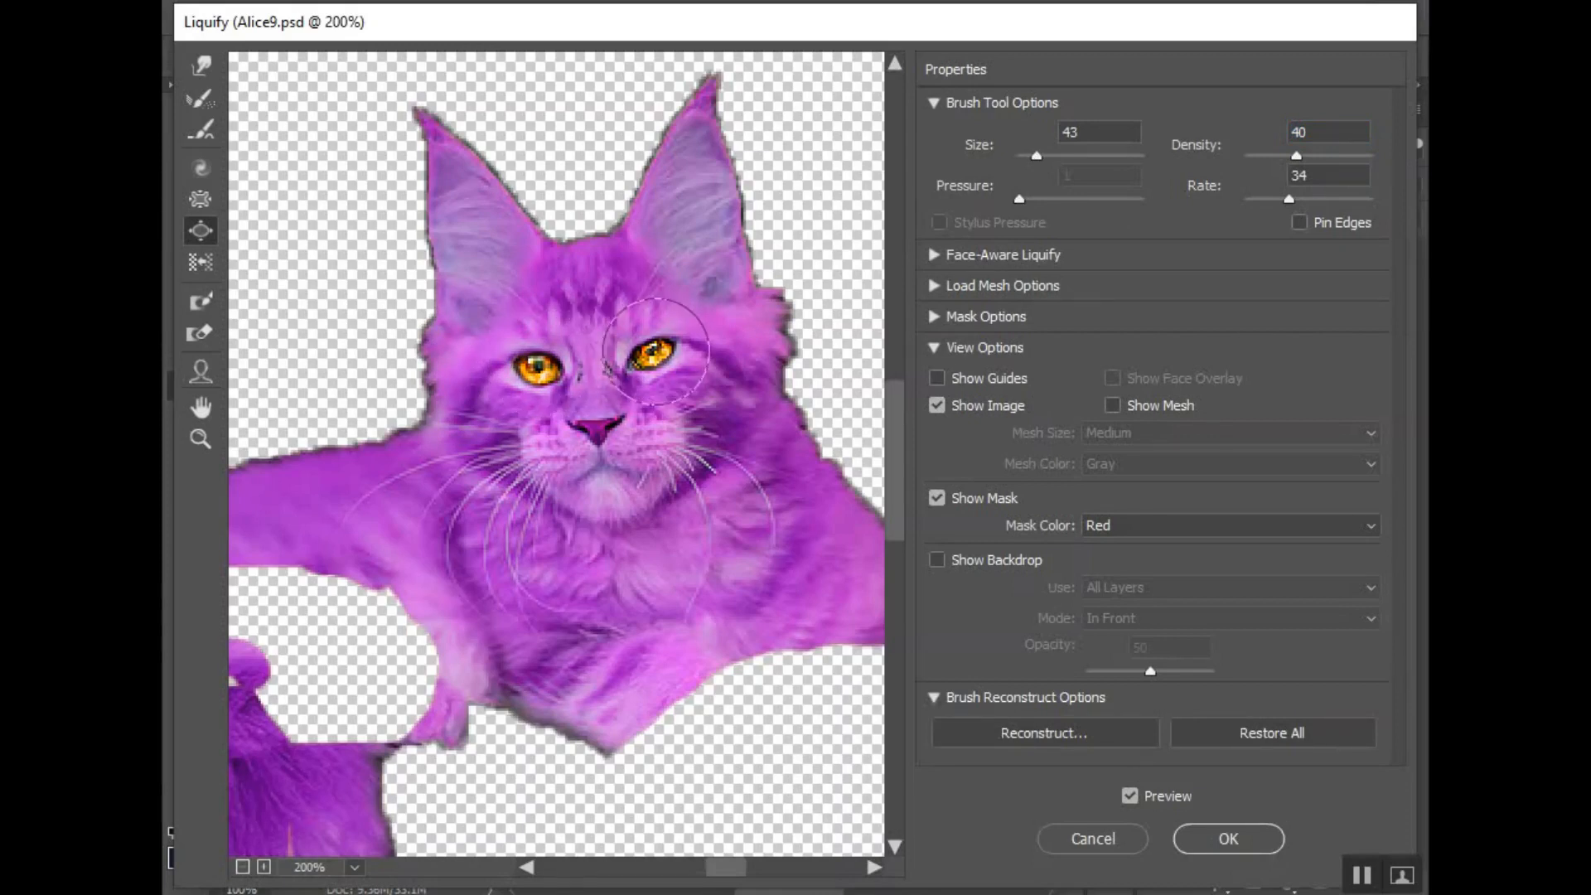
- Enlarge both of the cat's eyes evenly with the Bloat tool and apply the Liquify filter
{"action": "left_click", "coordinate": [655, 351]}
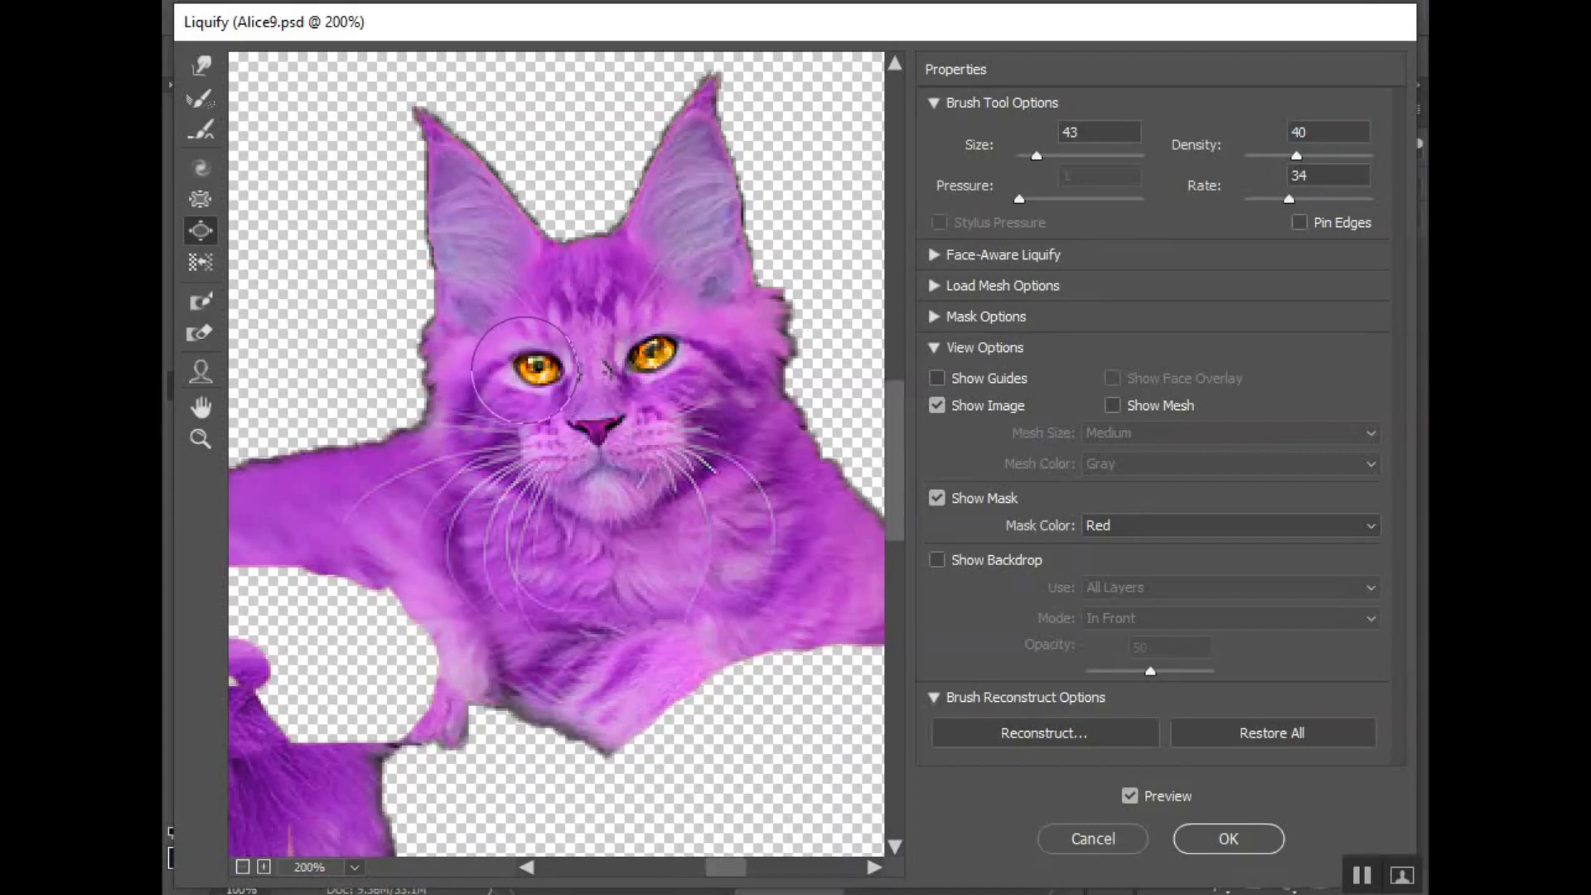
{"action": "left_click", "coordinate": [538, 369]}
{"action": "left_click", "coordinate": [653, 352]}
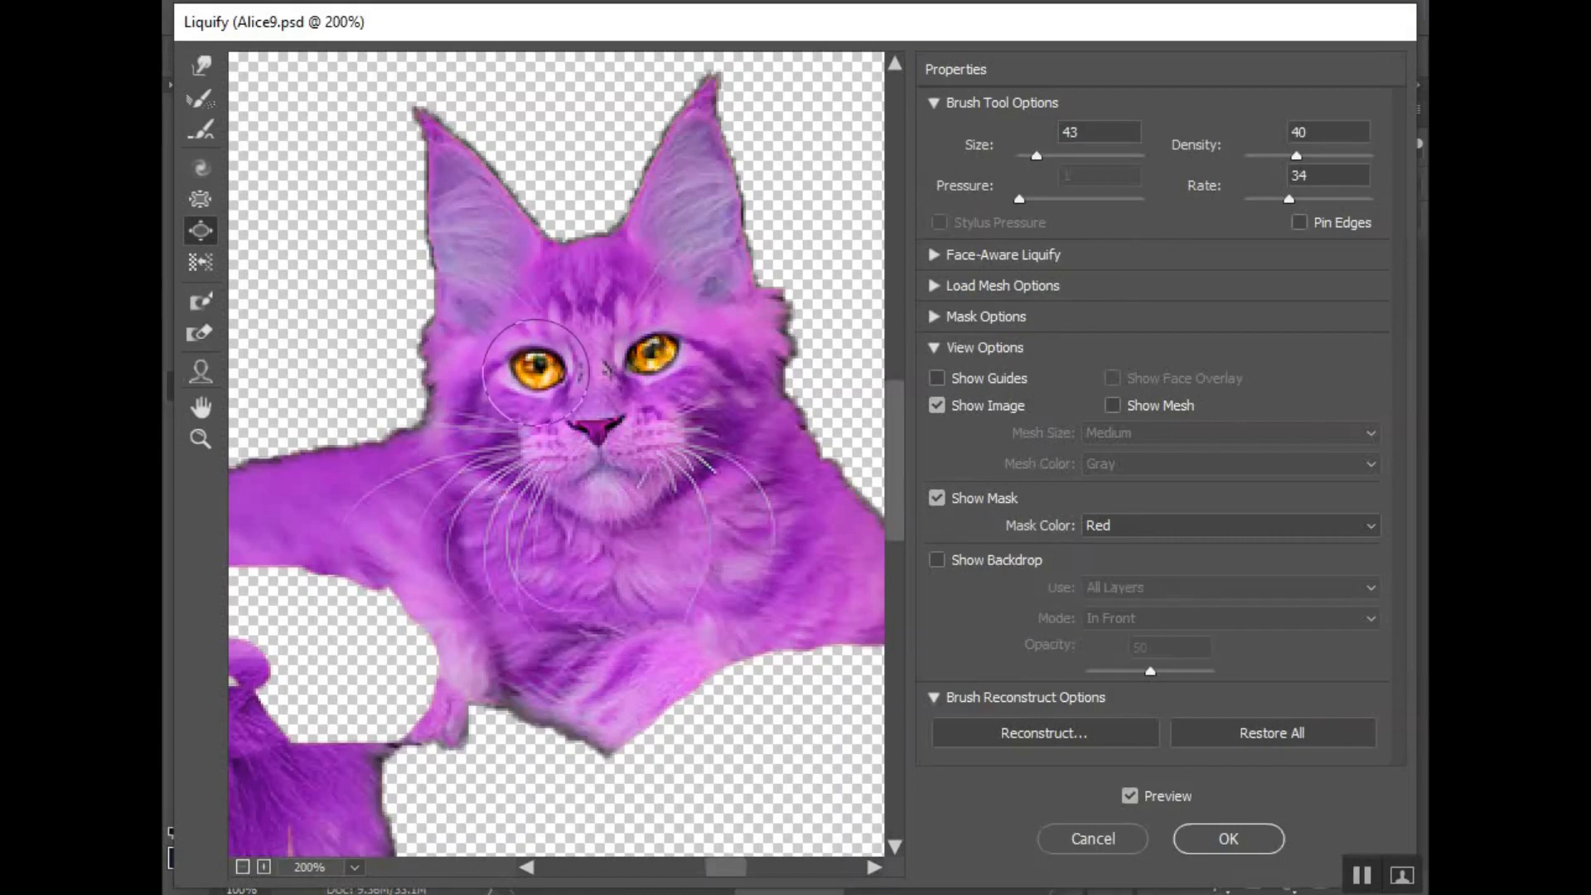
{"action": "left_click", "coordinate": [664, 358]}
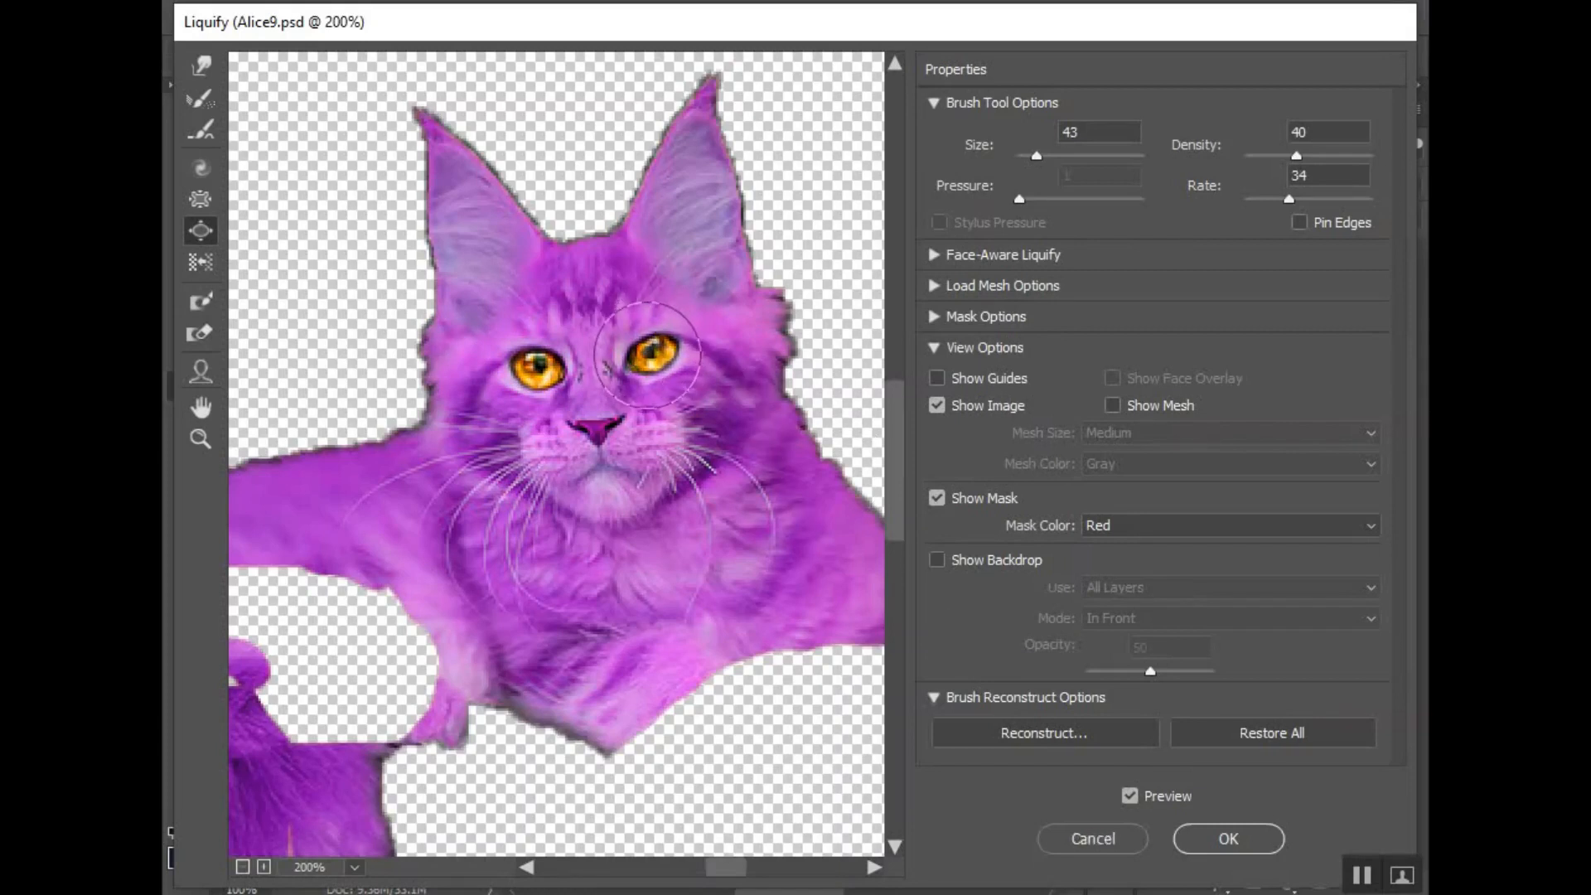
{"action": "left_click", "coordinate": [649, 355]}
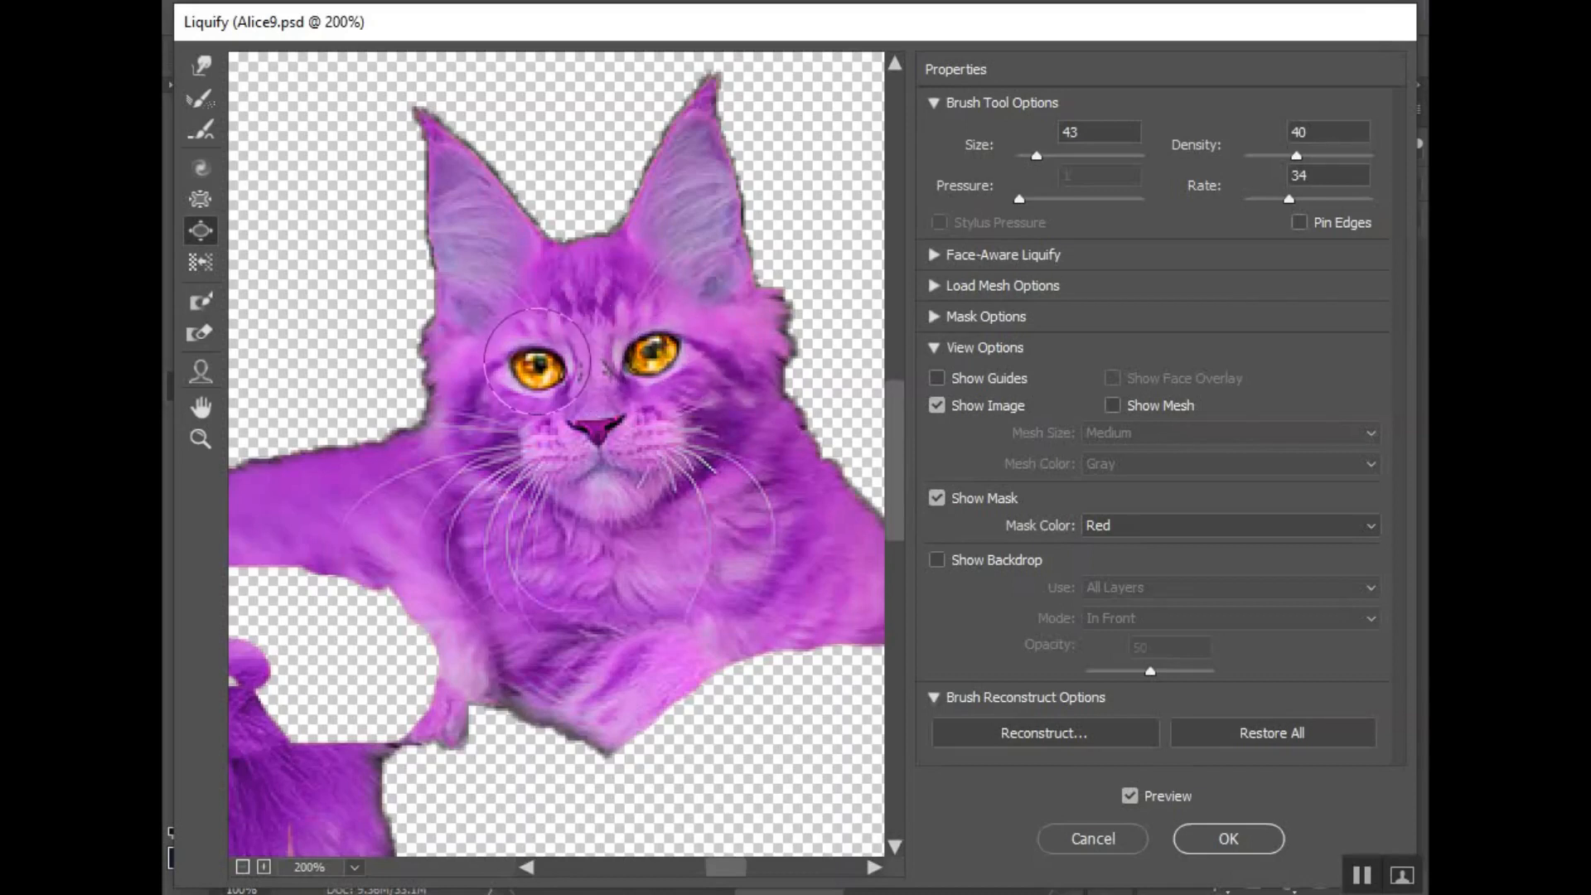
{"action": "left_click", "coordinate": [532, 363]}
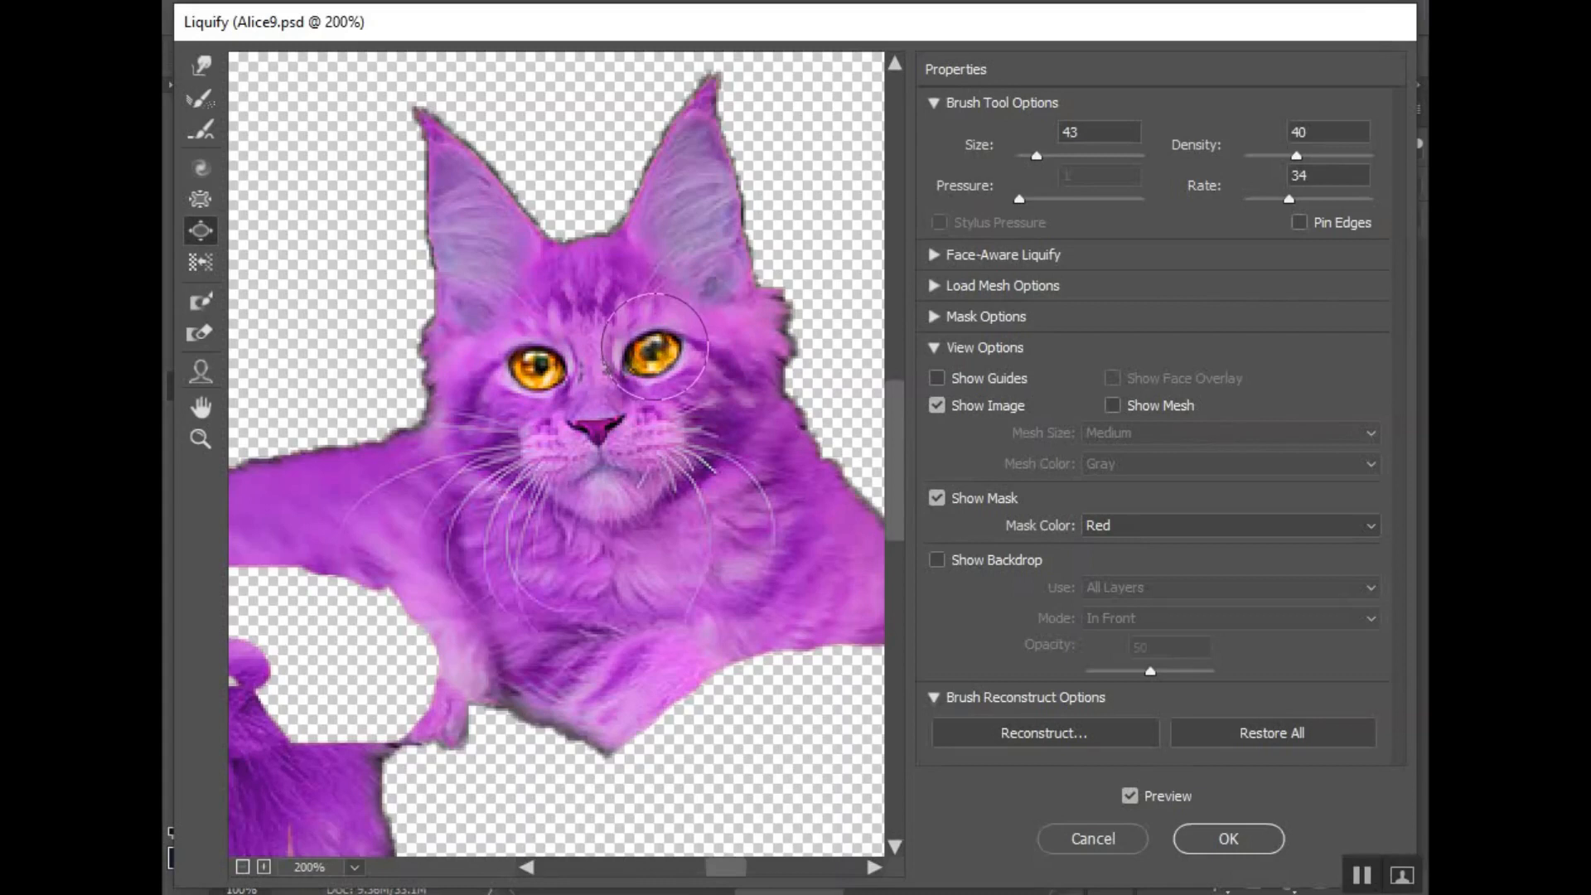
{"action": "left_click_drag", "start_coordinate": [655, 347], "coordinate": [649, 347]}
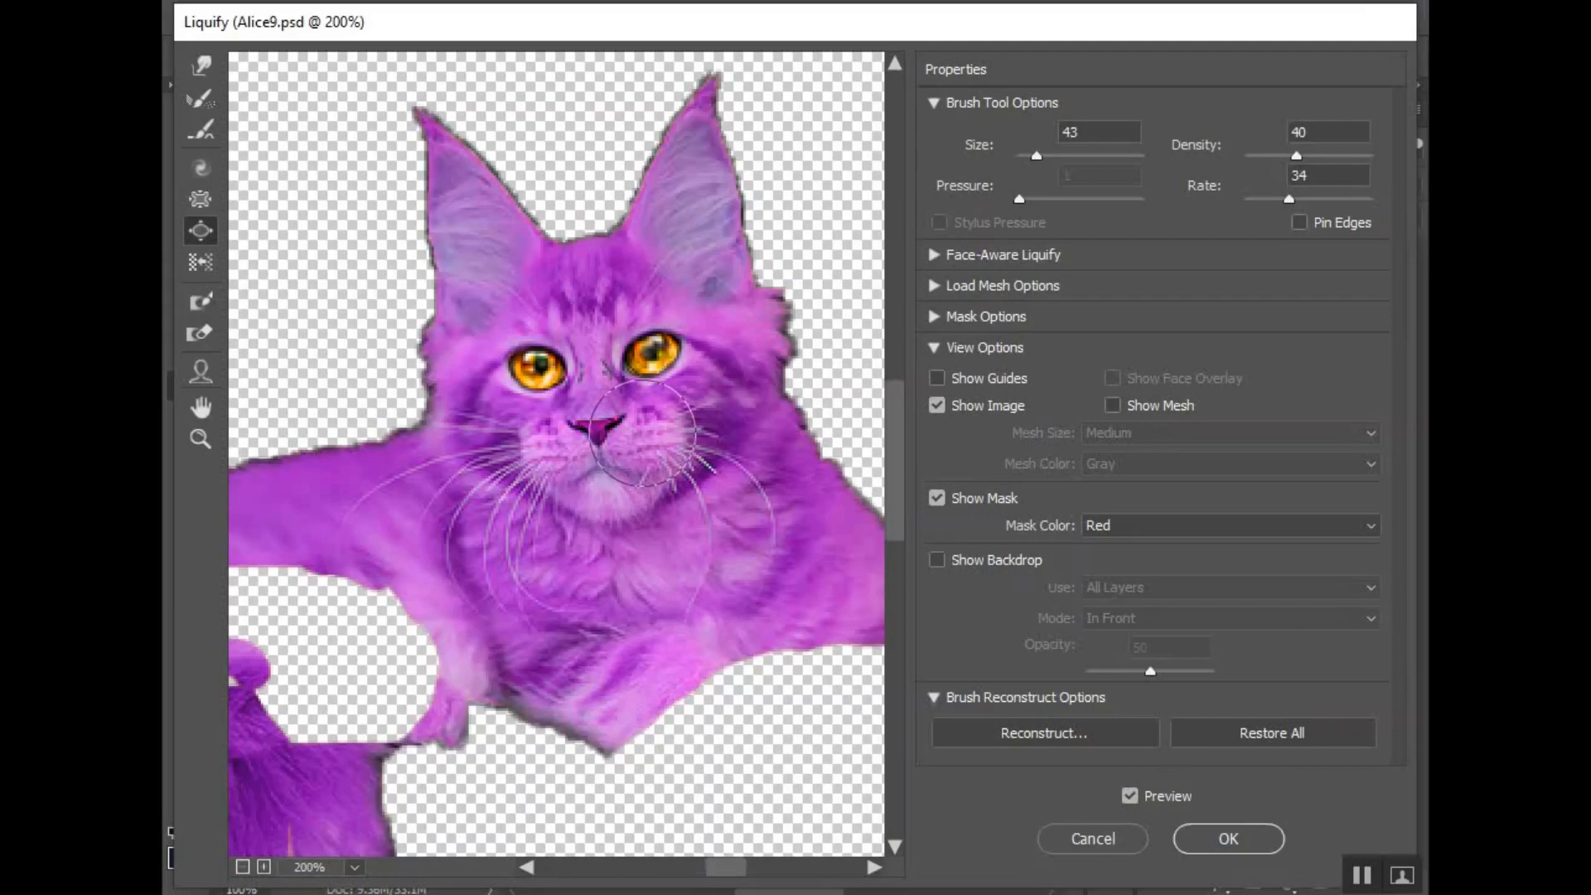
{"action": "left_click", "coordinate": [1231, 839]}
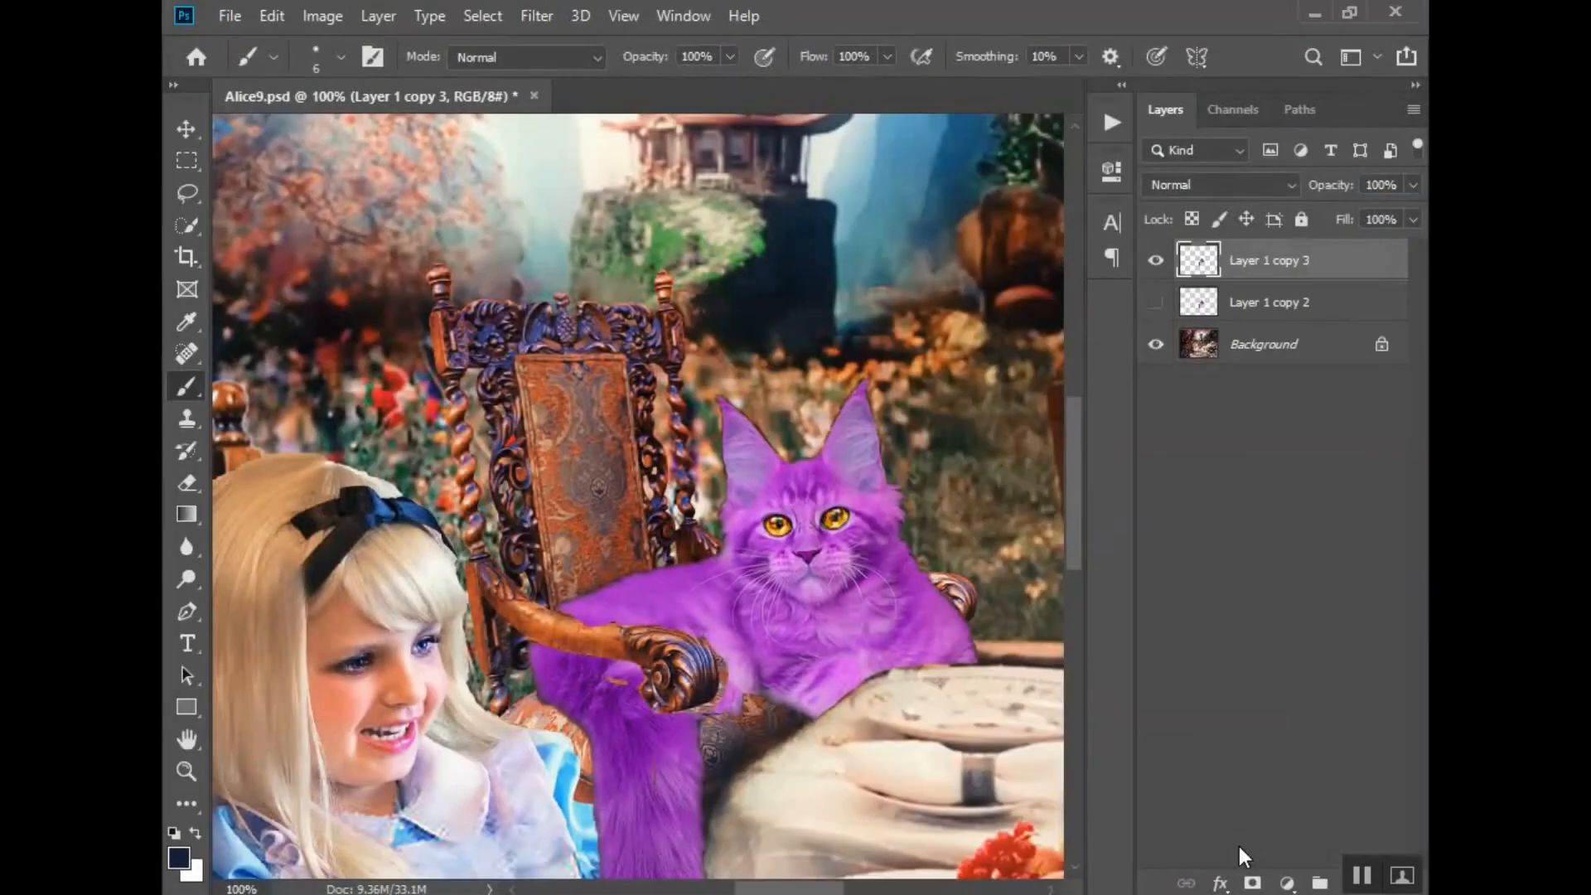
- Compare the liquified cat on Layer 1 copy 3 with the version on Layer 1 copy 2, and examine it within the whole tea-party scene
{"action": "left_click", "coordinate": [1155, 261]}
{"action": "left_click", "coordinate": [1155, 260]}
{"action": "left_click", "coordinate": [1155, 303]}
{"action": "left_click", "coordinate": [1159, 262]}
{"action": "left_click", "coordinate": [1156, 262]}
{"action": "left_click", "coordinate": [1156, 302]}
{"action": "key", "text": "z"}
{"action": "left_click", "coordinate": [551, 507], "text": "alt"}
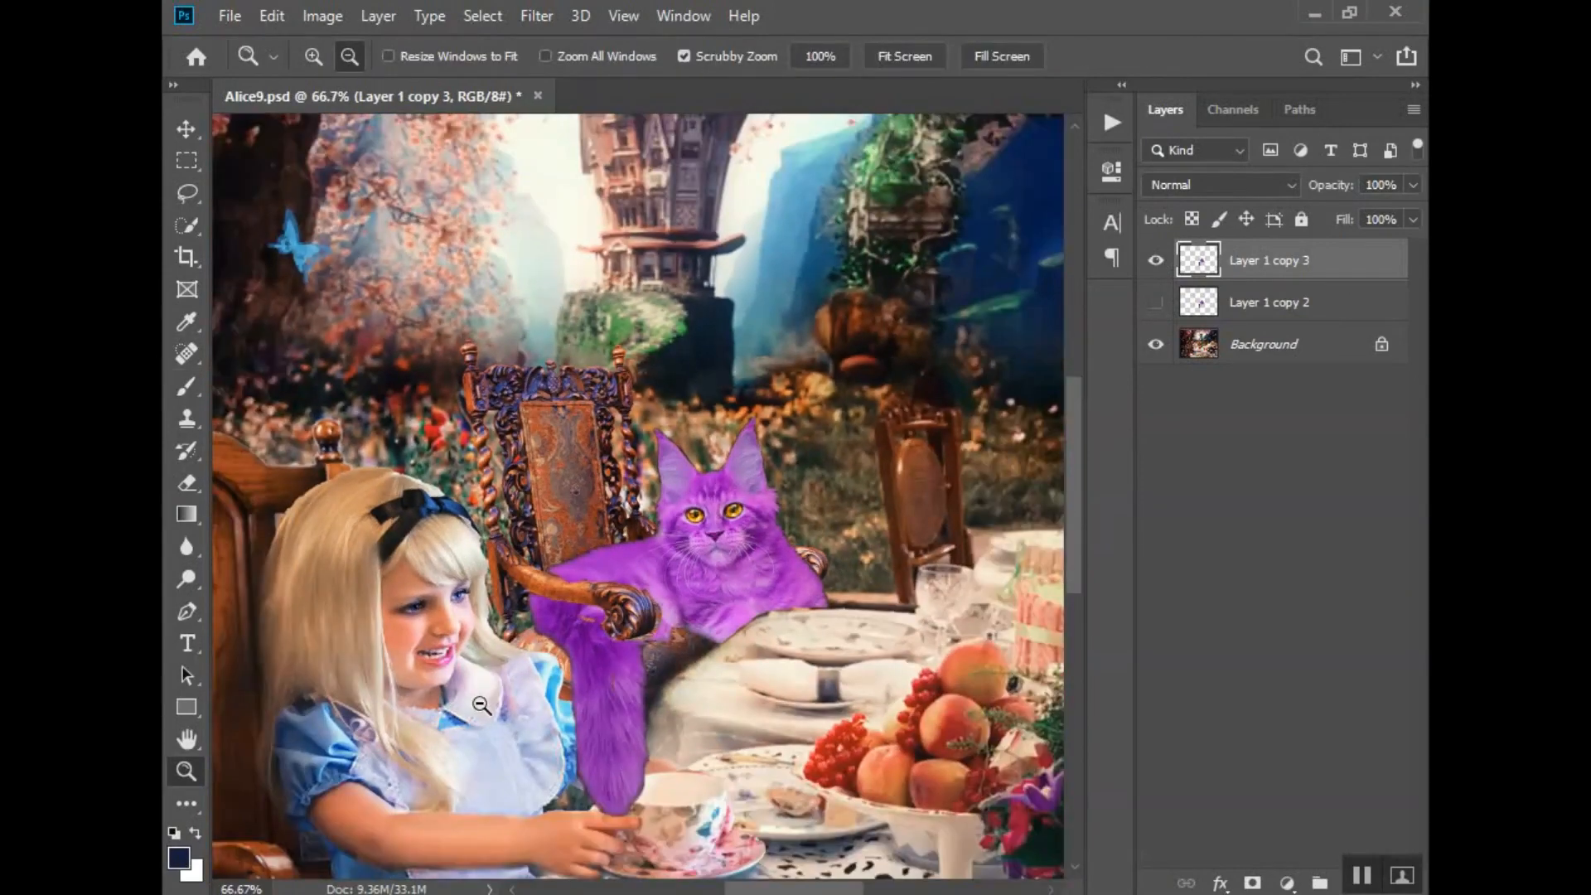
{"action": "left_click", "coordinate": [506, 705], "text": "alt"}
{"action": "left_click", "coordinate": [503, 723], "text": "alt"}
{"action": "scroll", "coordinate": [694, 524], "scroll_direction": "up", "scroll_amount": 2}
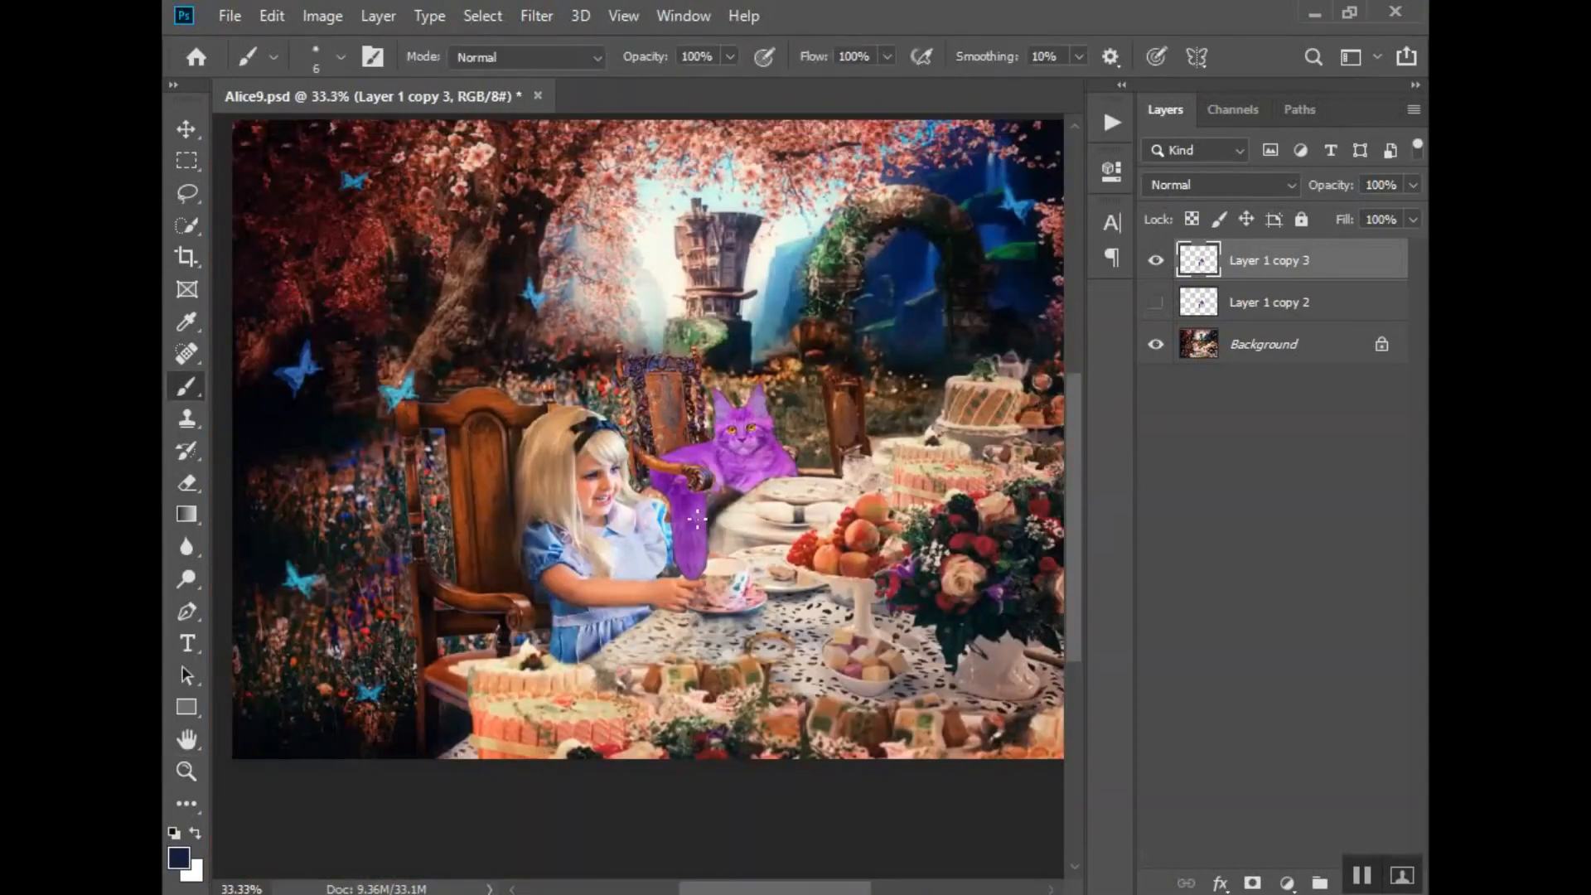